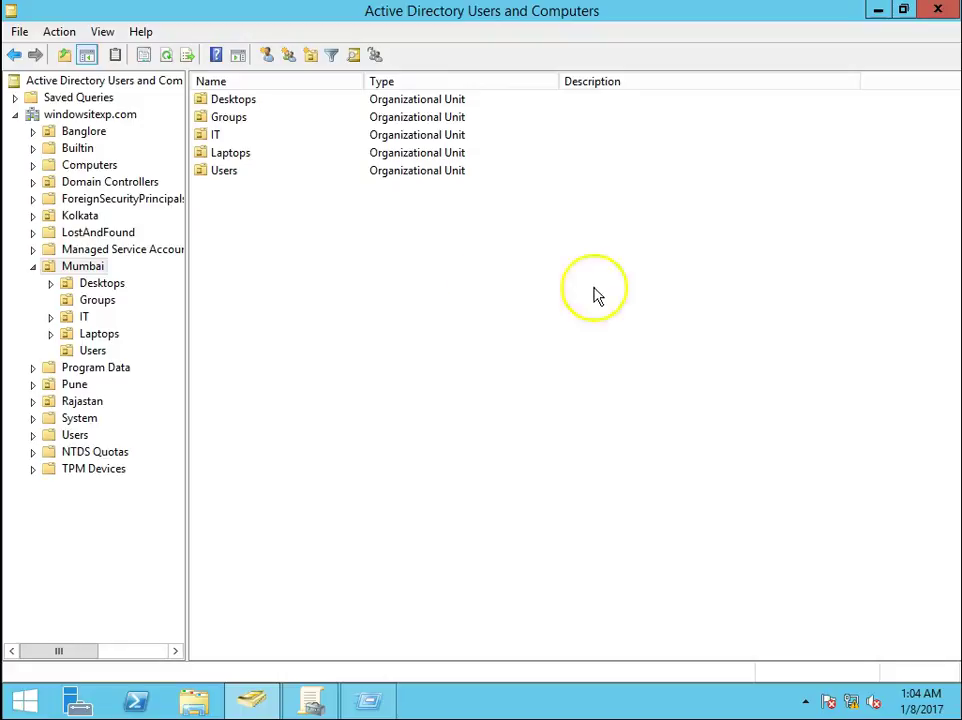
# Browse the windowsitexp.com domain and its Banglore, Pune, Rajastan and Mumbai organizational units
pyautogui.click(72, 114)
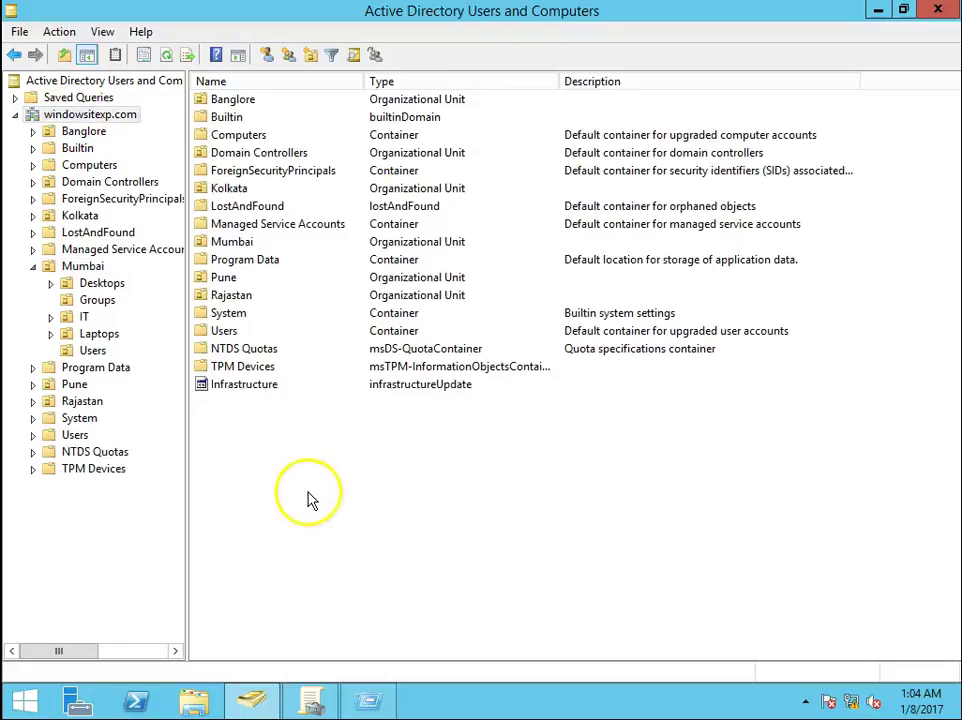
pyautogui.click(90, 132)
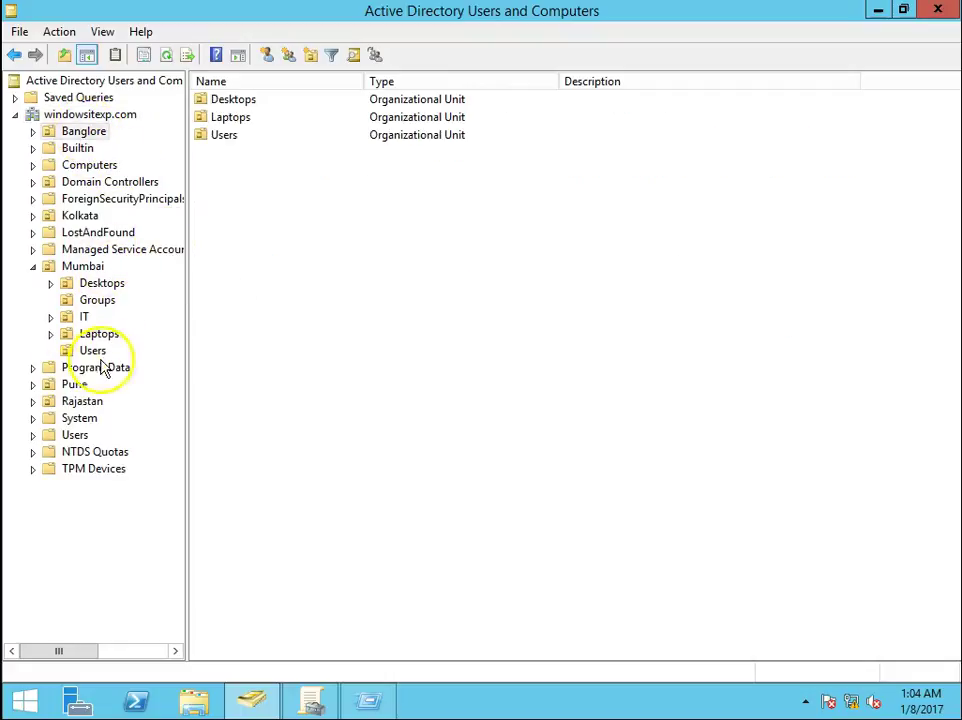
pyautogui.click(75, 385)
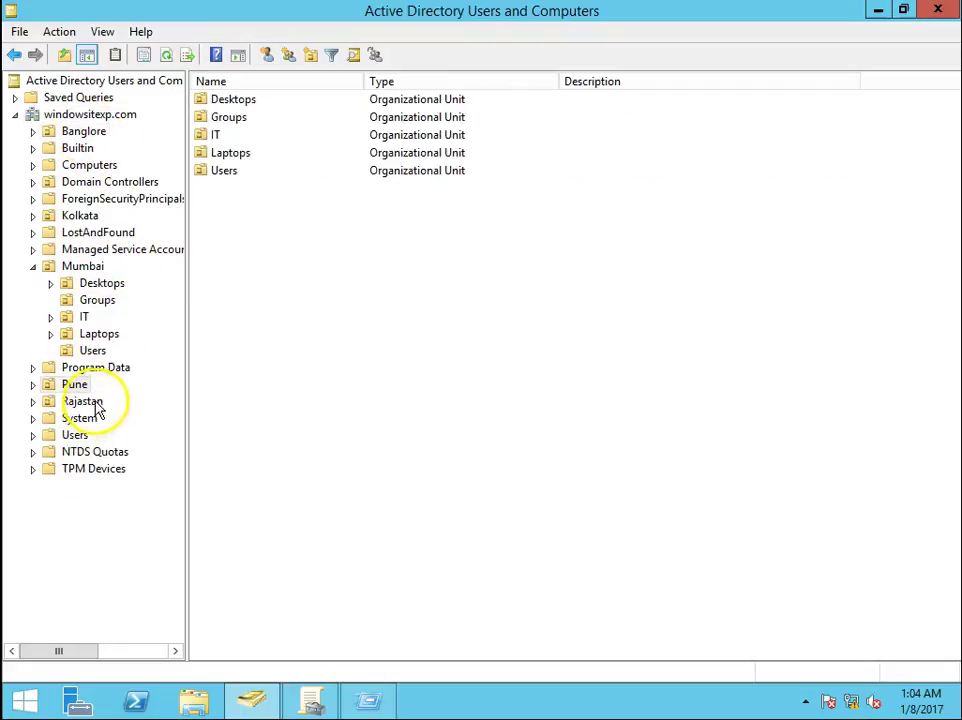
pyautogui.click(88, 401)
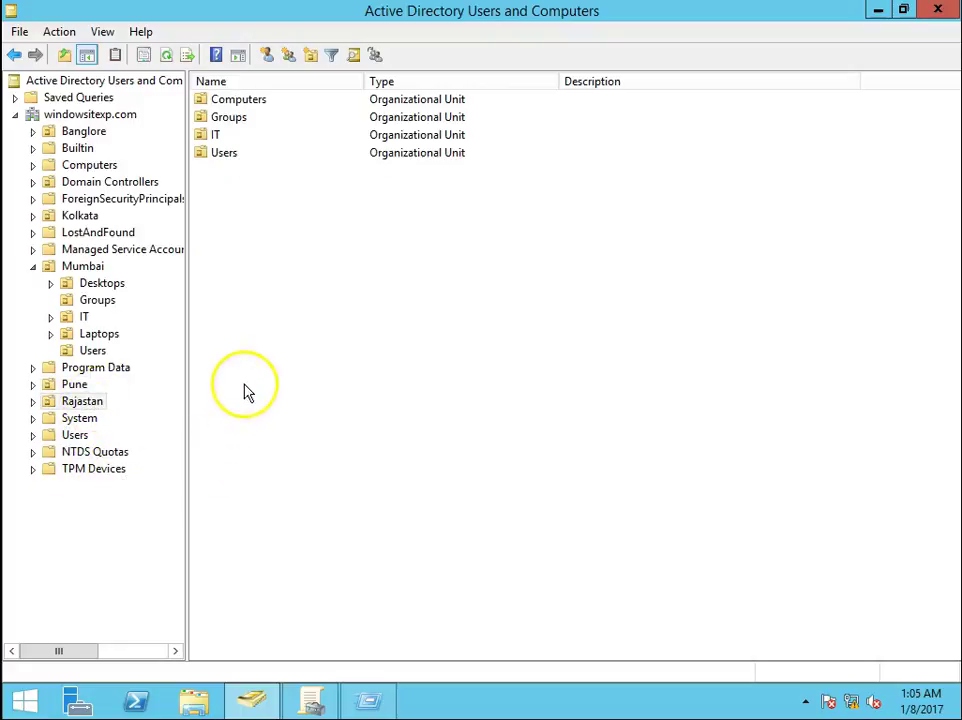
pyautogui.click(80, 266)
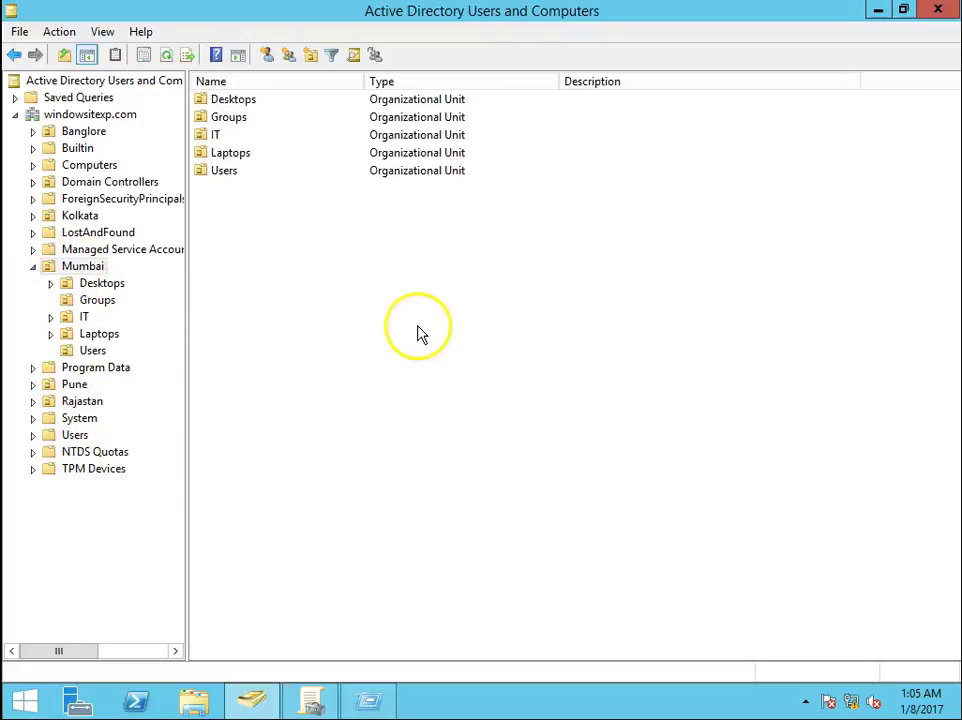
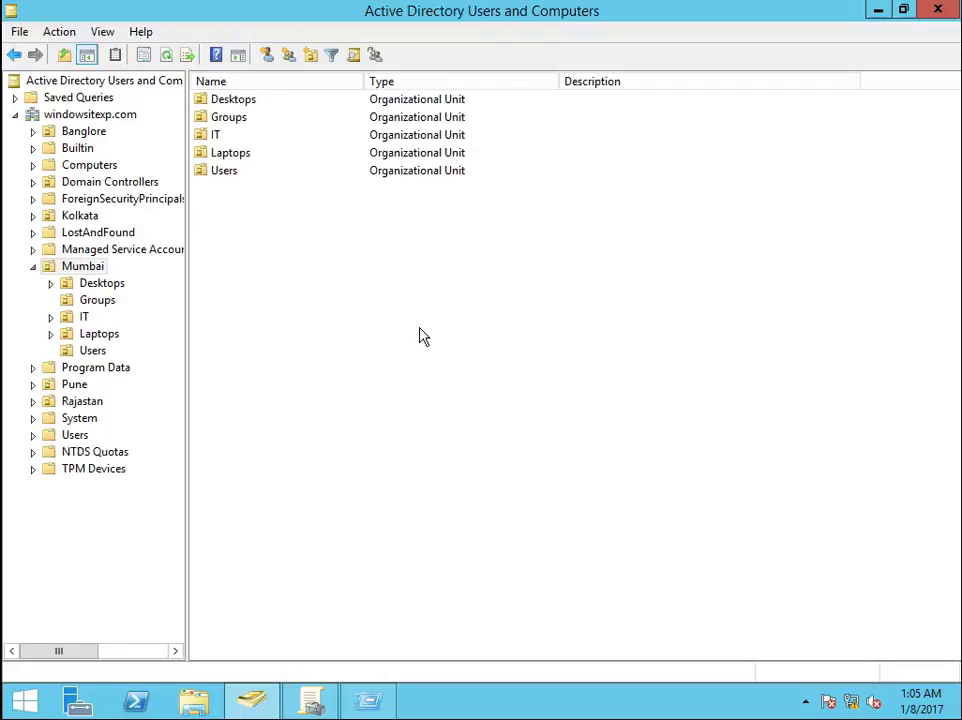
# Examine the contents of the Desktops, Groups, IT, Laptops and Users units inside the Mumbai organizational unit
pyautogui.click(104, 284)
pyautogui.click(97, 301)
pyautogui.click(86, 318)
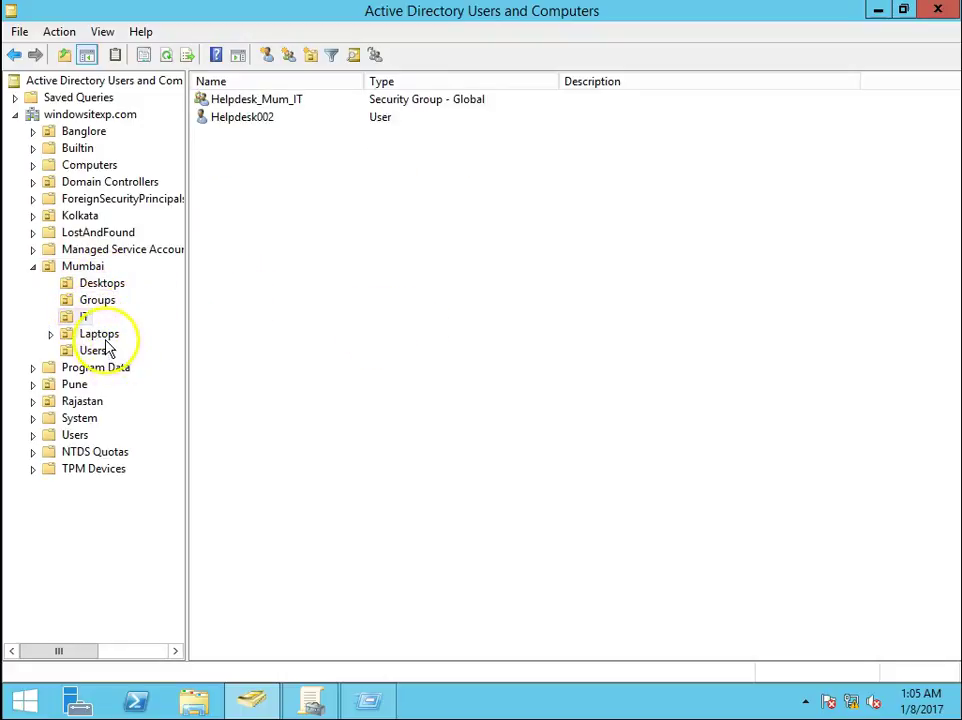
pyautogui.click(99, 334)
pyautogui.click(93, 351)
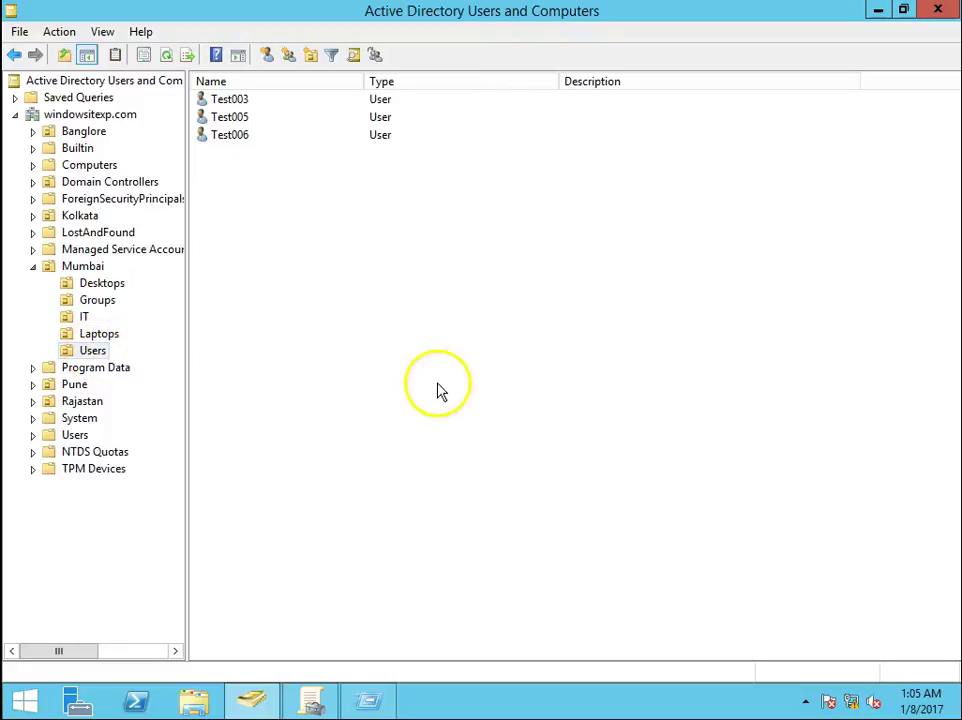
pyautogui.click(75, 351)
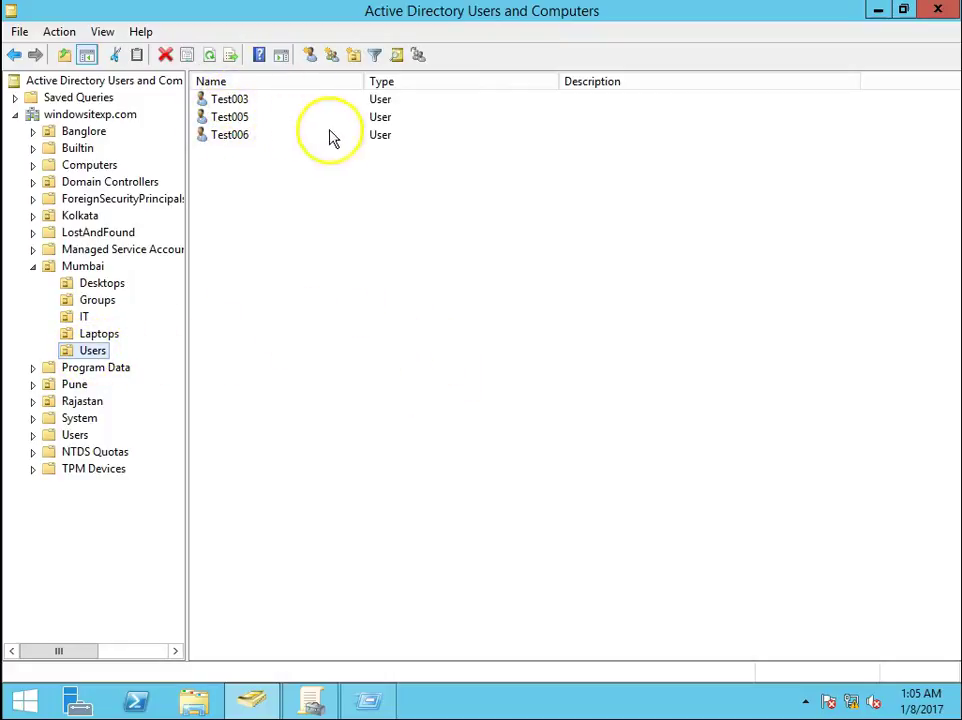
pyautogui.click(88, 299)
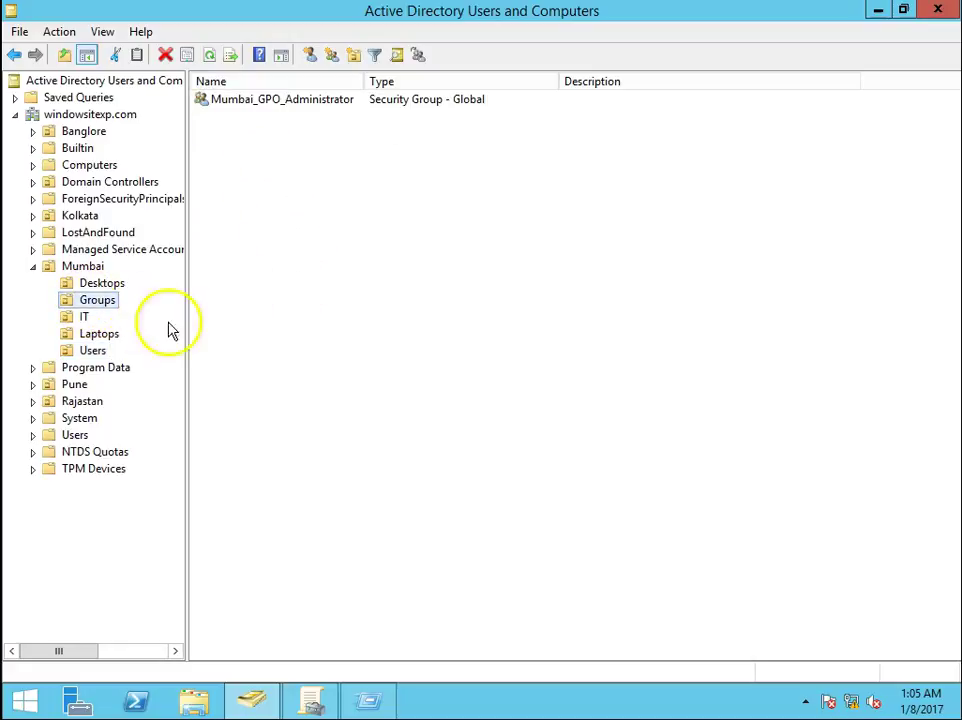
# Check the member list of the Mumbai_GPO_Administrator group and close its properties
pyautogui.click(326, 103)
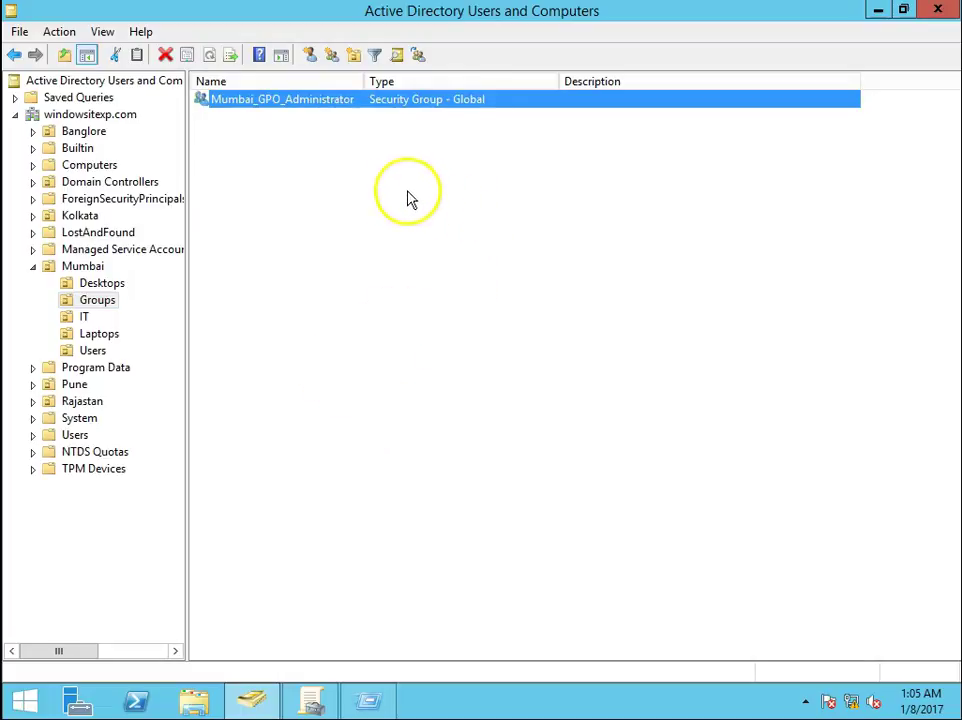
pyautogui.doubleClick(291, 108)
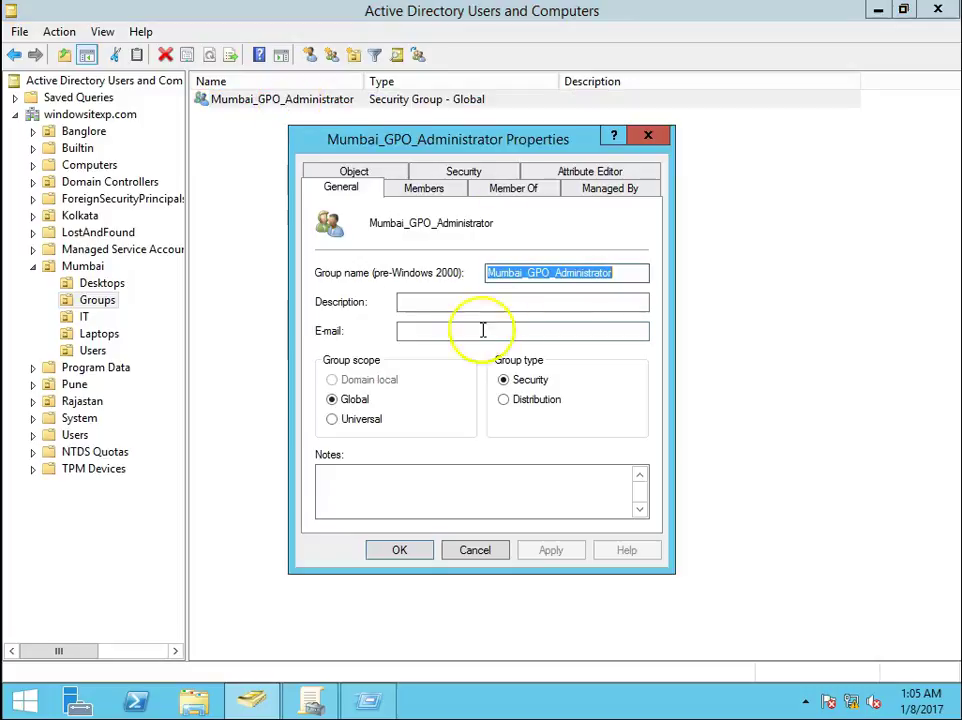
pyautogui.click(424, 189)
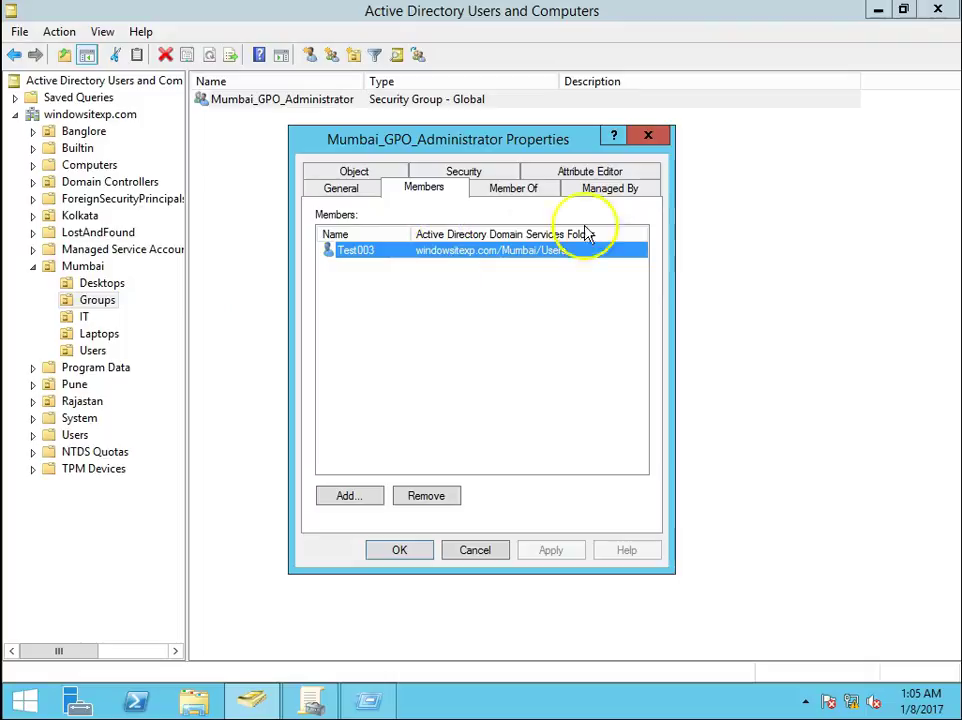
pyautogui.click(648, 137)
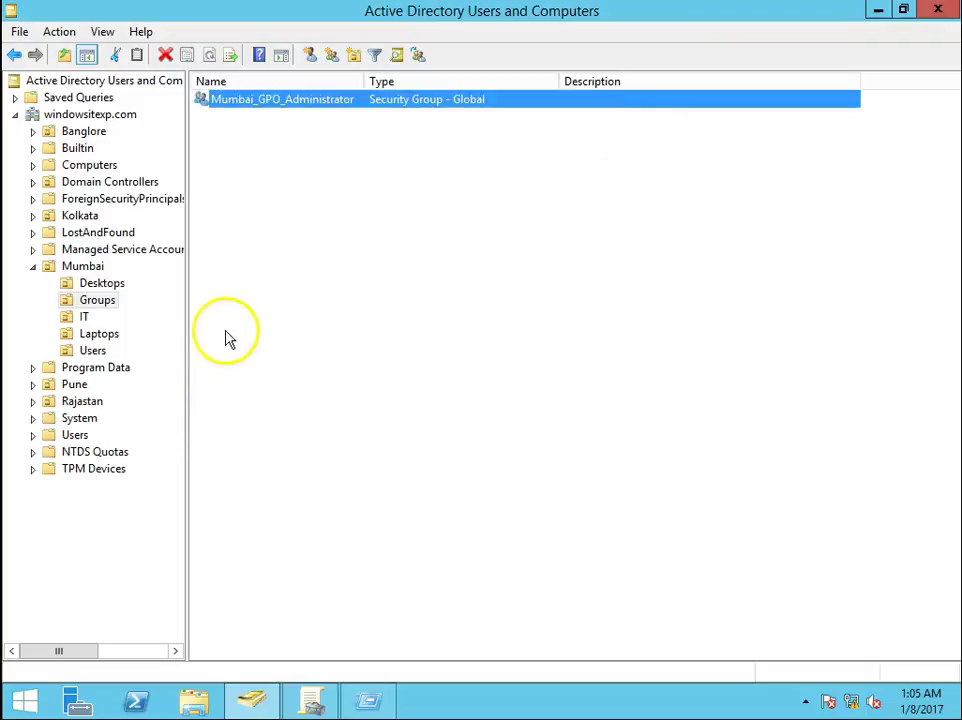
# Start delegating control of the Mumbai organizational unit and add the Mumbai_GPO_Administrator group as the delegate
pyautogui.rightClick(90, 266)
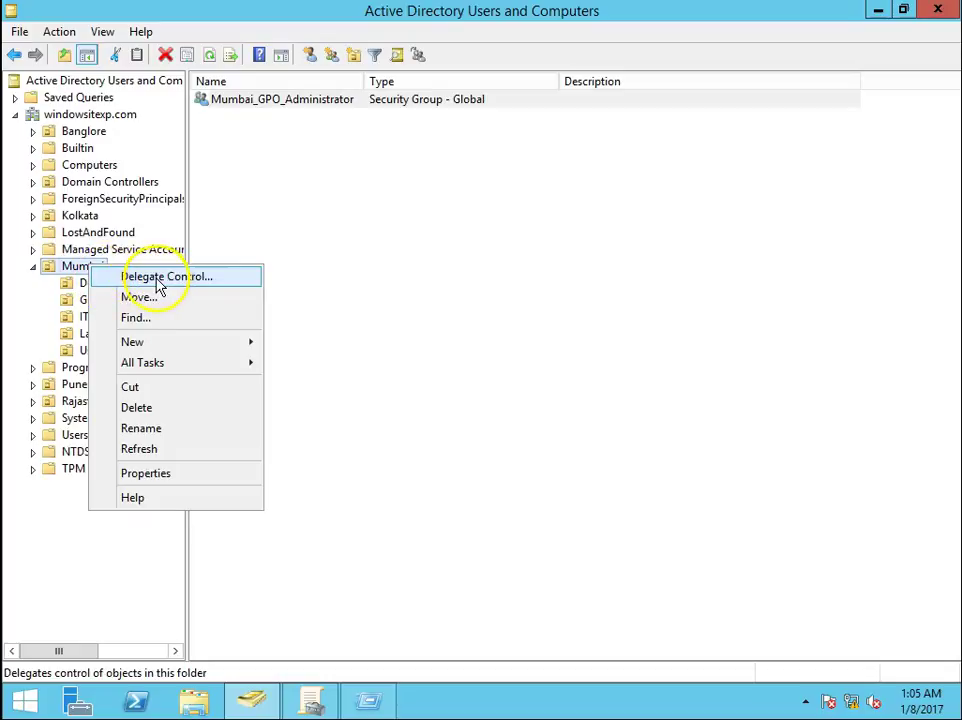
pyautogui.click(157, 285)
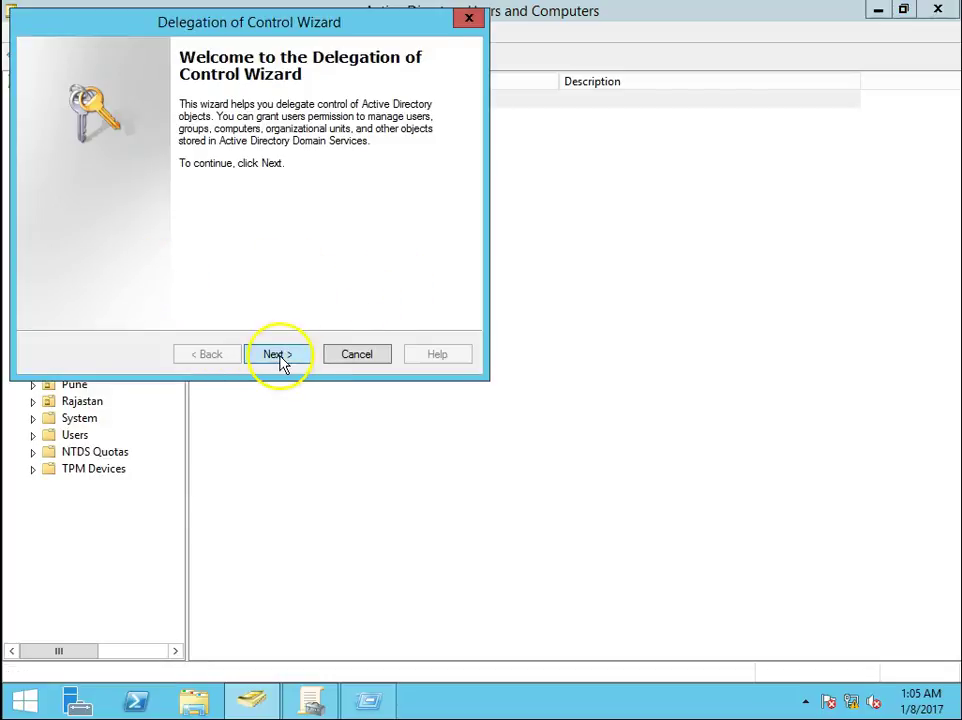
pyautogui.click(279, 357)
pyautogui.click(331, 266)
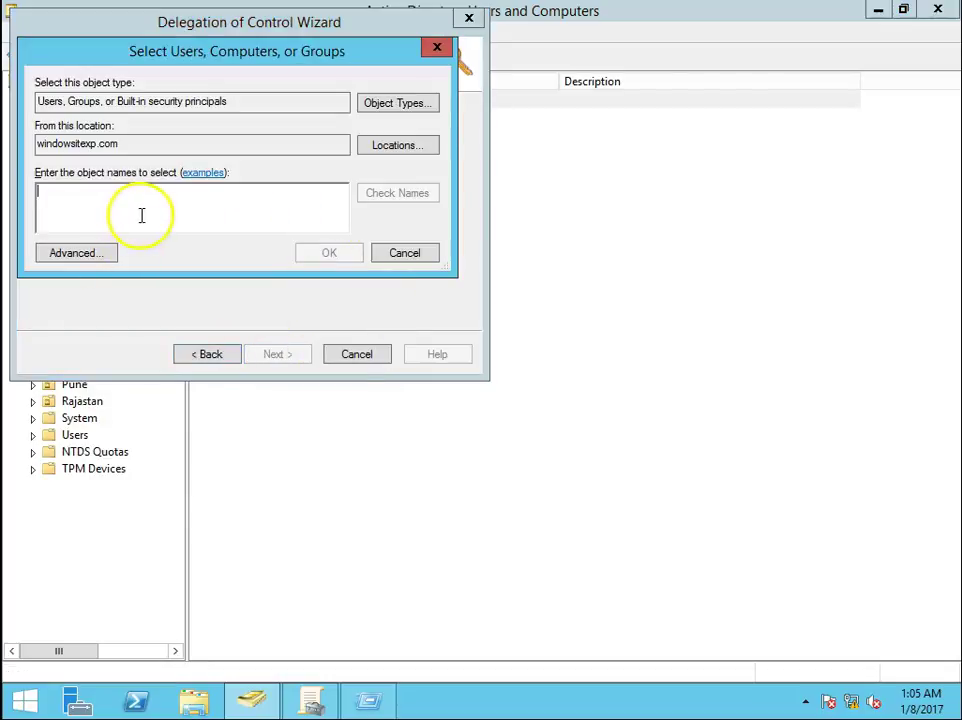
pyautogui.write('mum')
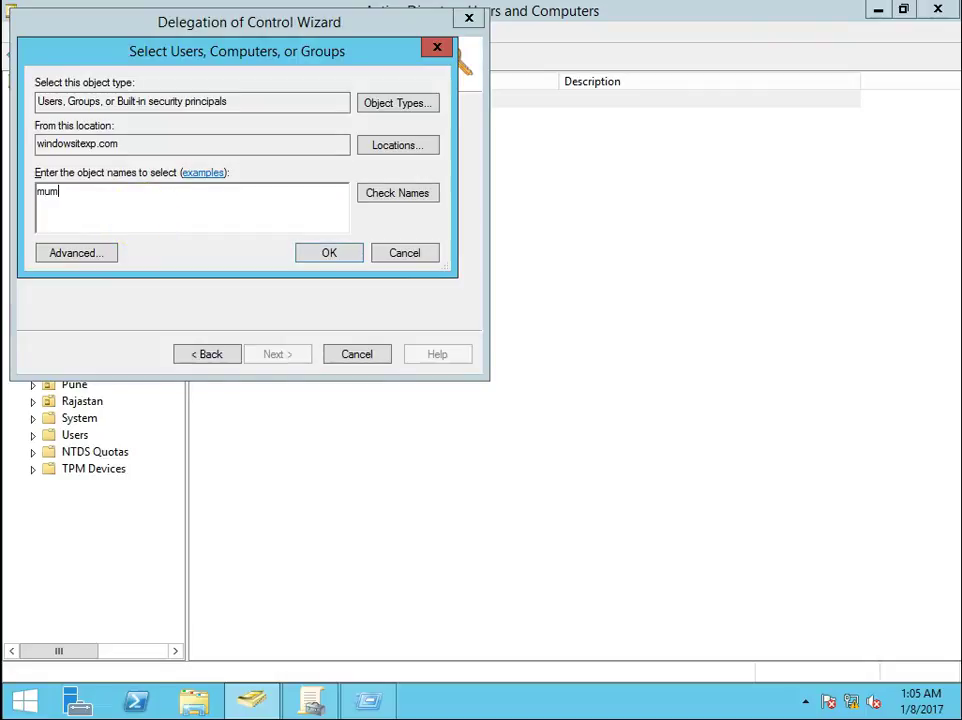
pyautogui.click(410, 194)
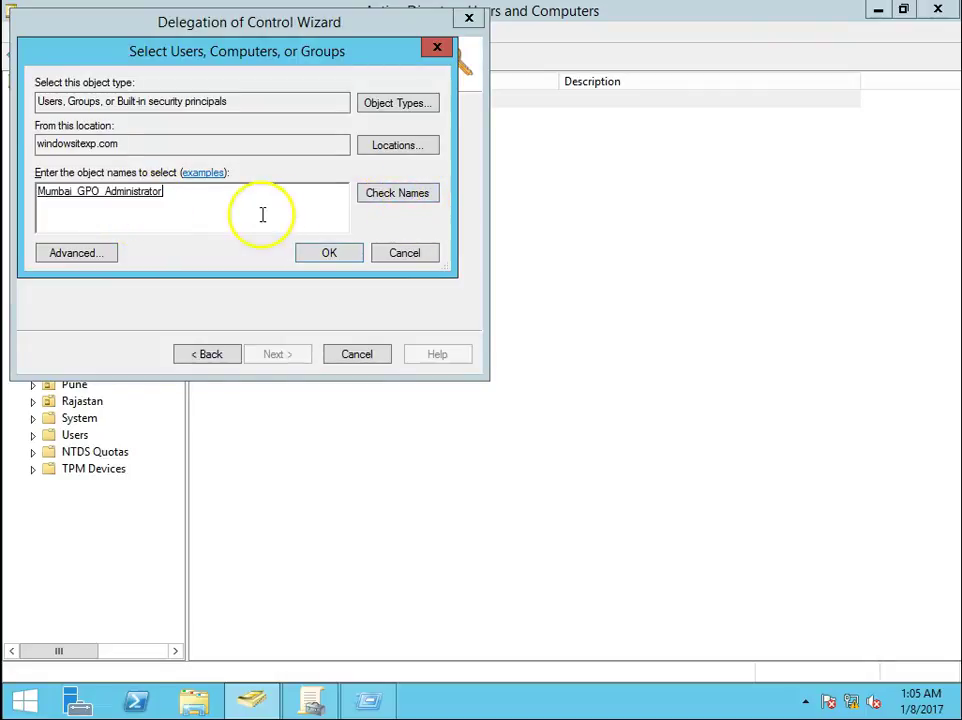
pyautogui.click(347, 259)
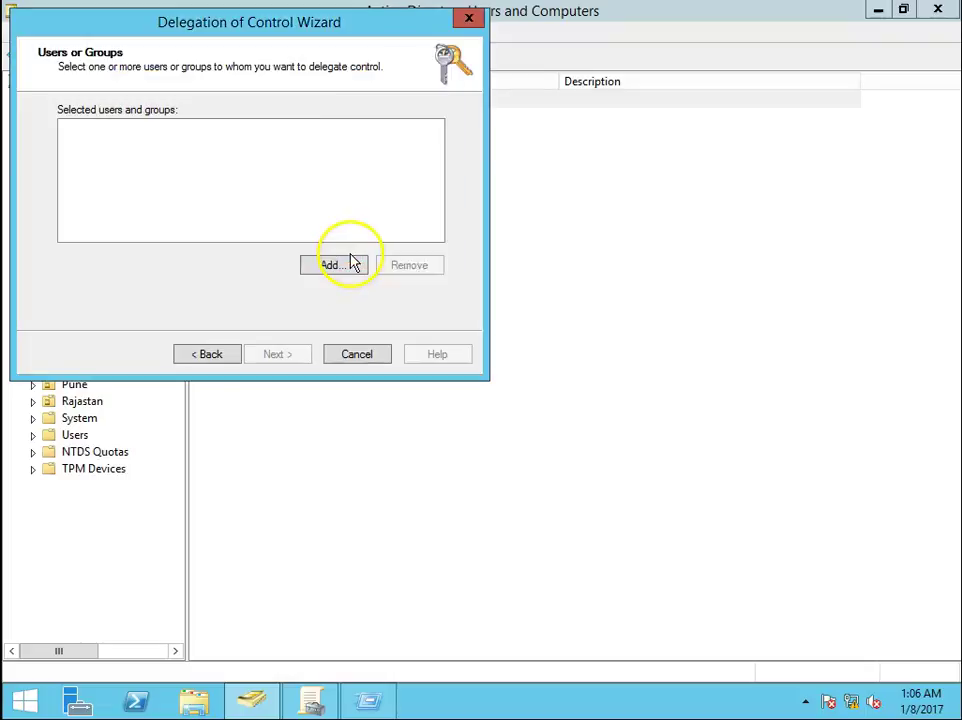
pyautogui.click(285, 360)
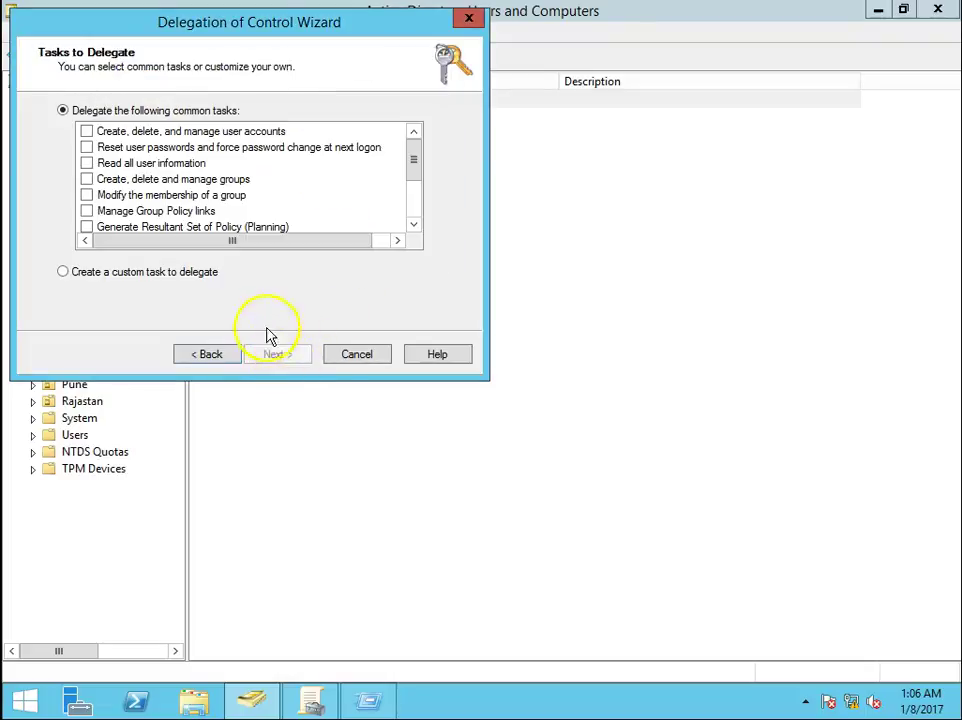
# Delegate Manage Group Policy links and Generate Resultant Set of Policy (Planning) and (Logging), and complete the wizard
pyautogui.click(140, 212)
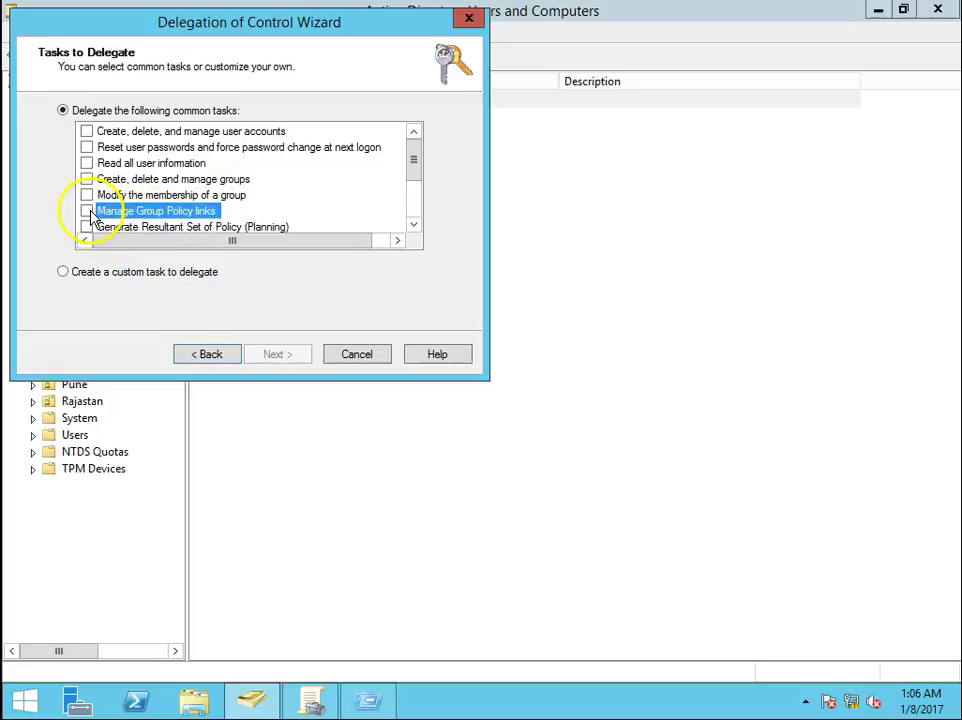
pyautogui.click(87, 211)
pyautogui.click(413, 224)
pyautogui.click(413, 224)
pyautogui.click(211, 197)
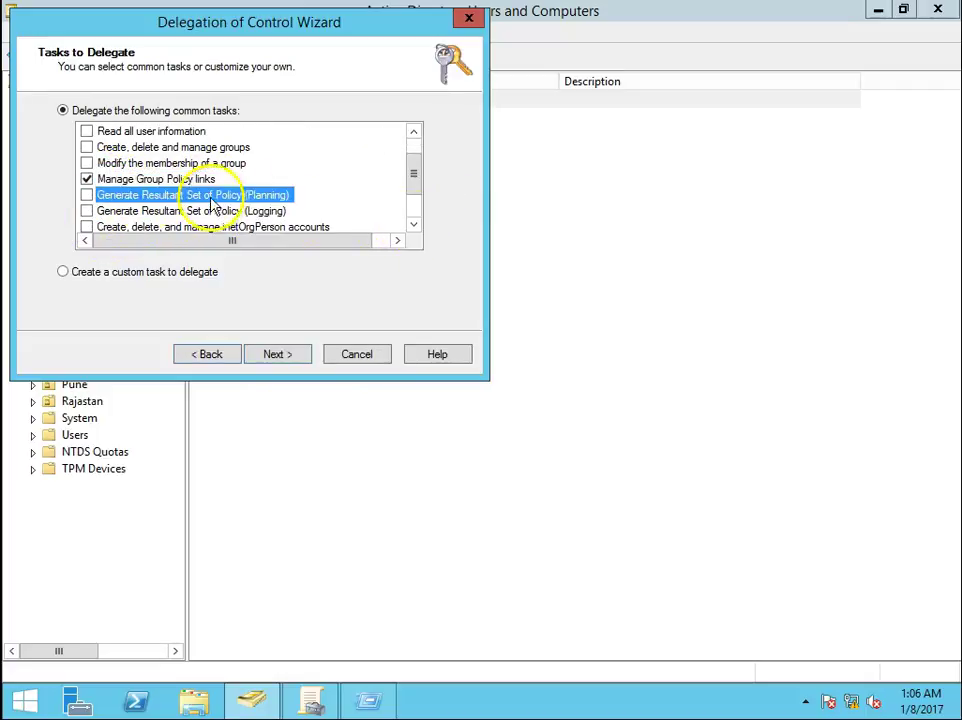
pyautogui.click(87, 196)
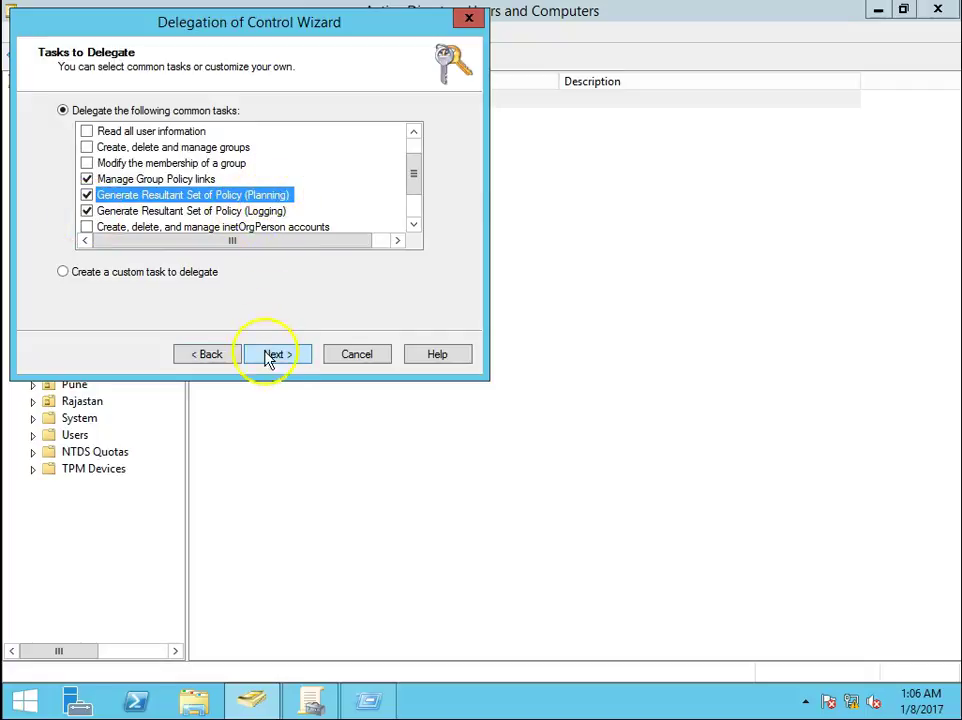
pyautogui.click(272, 355)
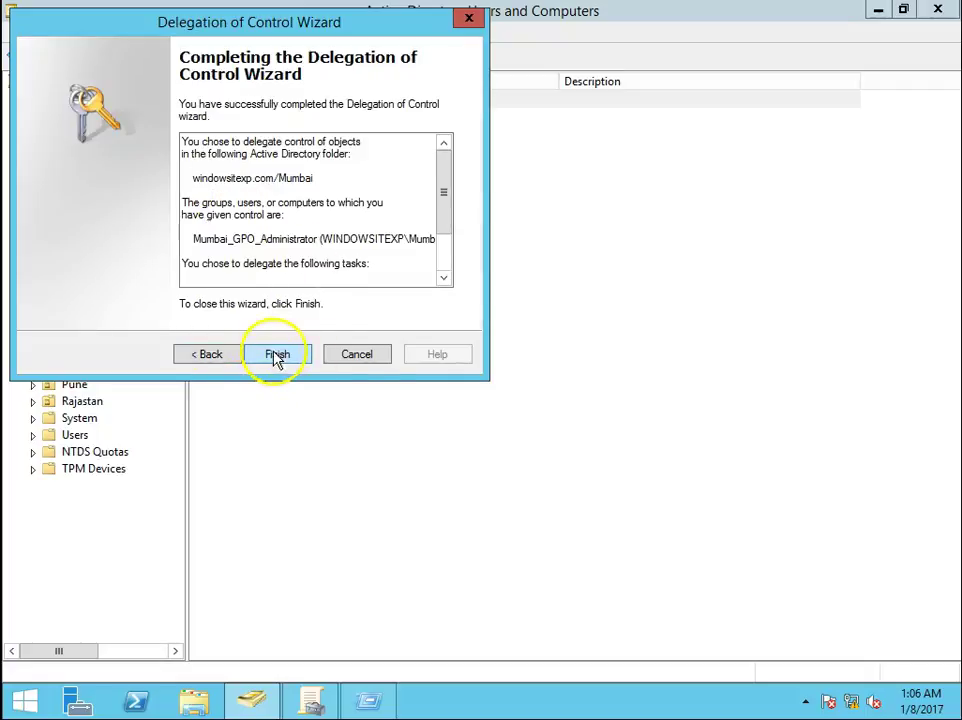
pyautogui.click(277, 358)
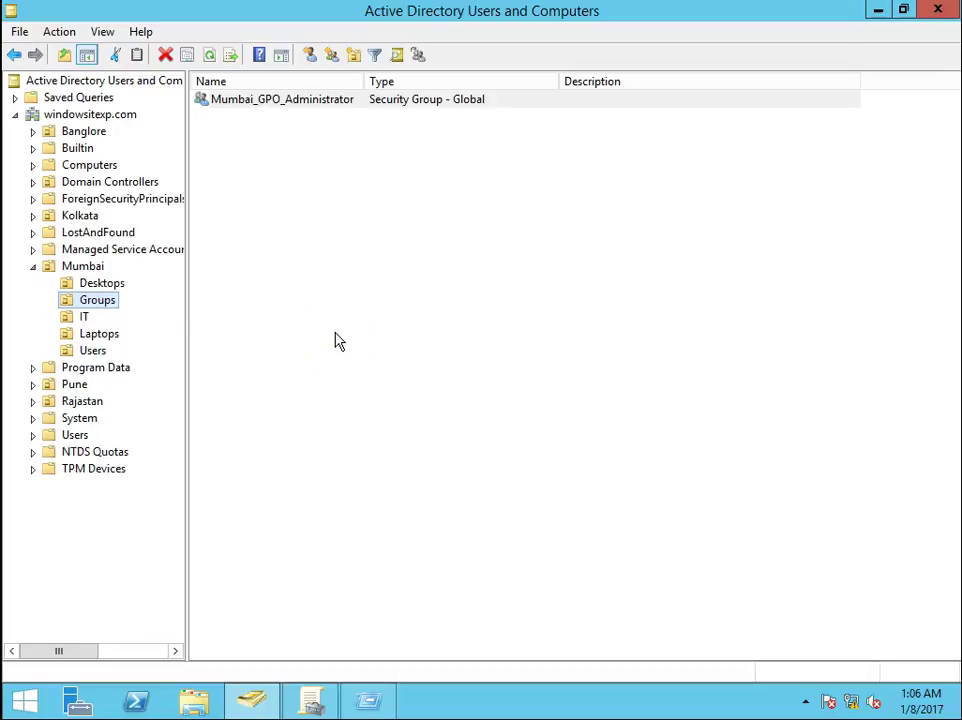
pyautogui.click(82, 266)
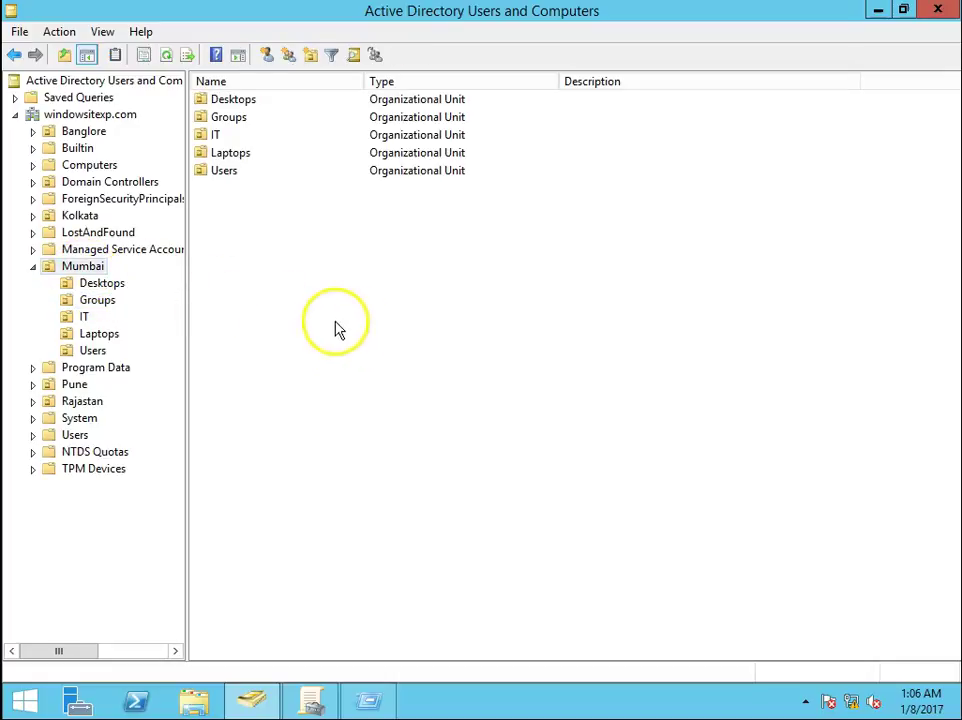
pyautogui.click(84, 268)
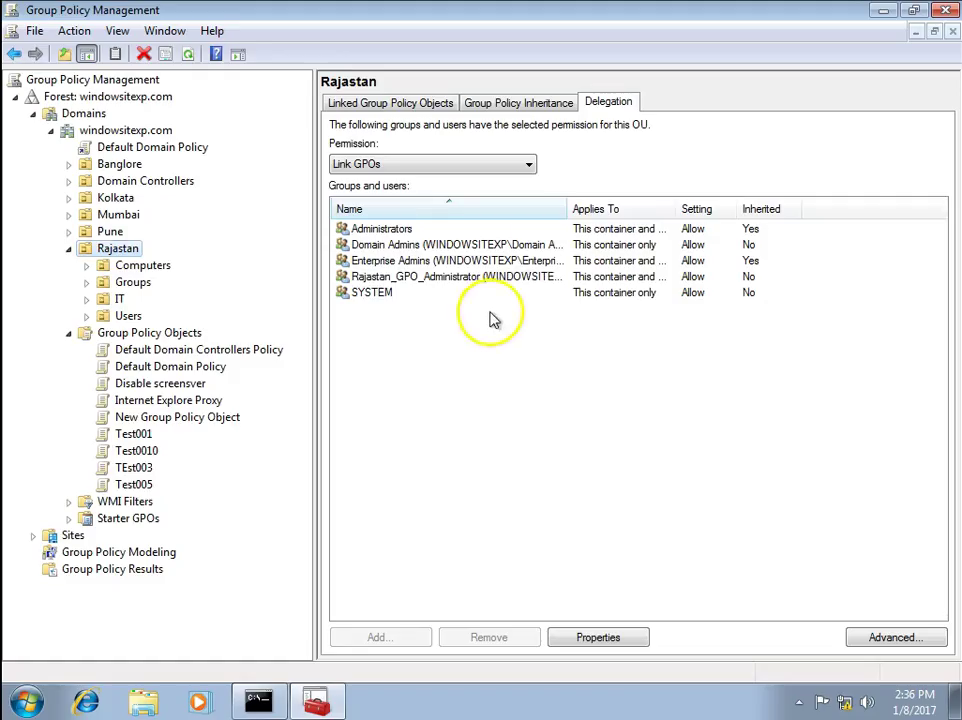
# On the Windows 7 client, close Group Policy Management and the command prompt, and refresh the desktop
pyautogui.click(491, 318)
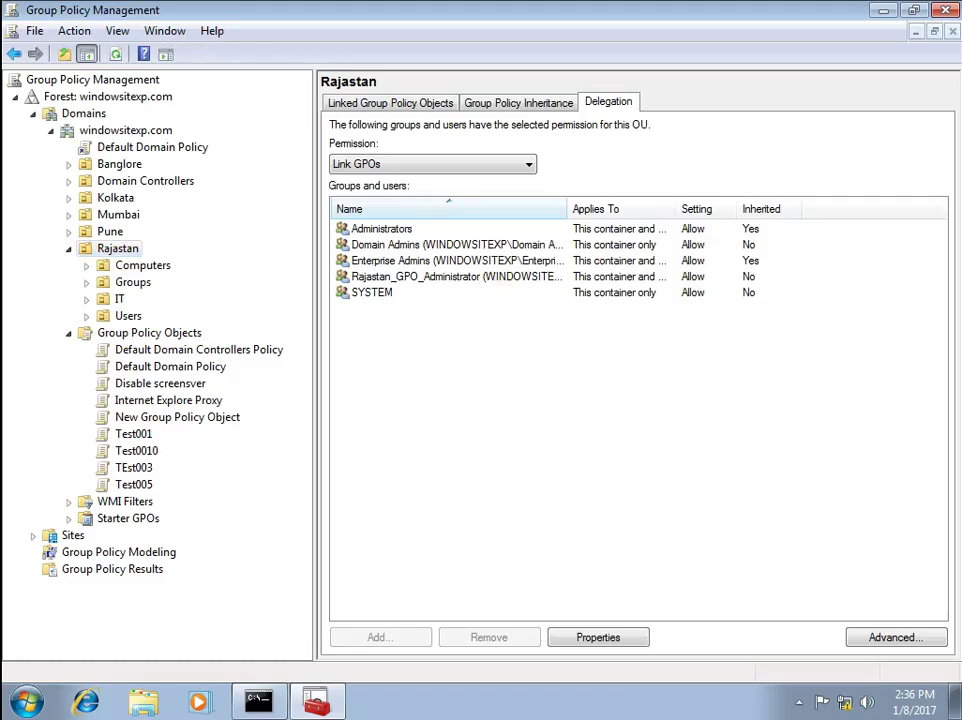
pyautogui.click(946, 12)
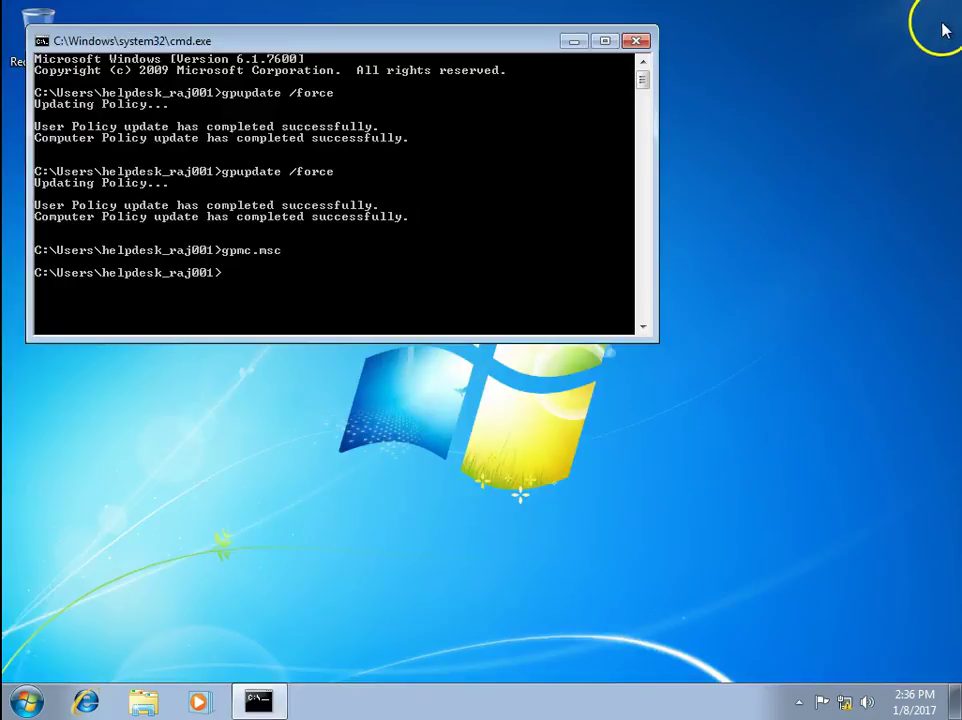
pyautogui.click(634, 42)
pyautogui.rightClick(177, 296)
pyautogui.click(152, 595)
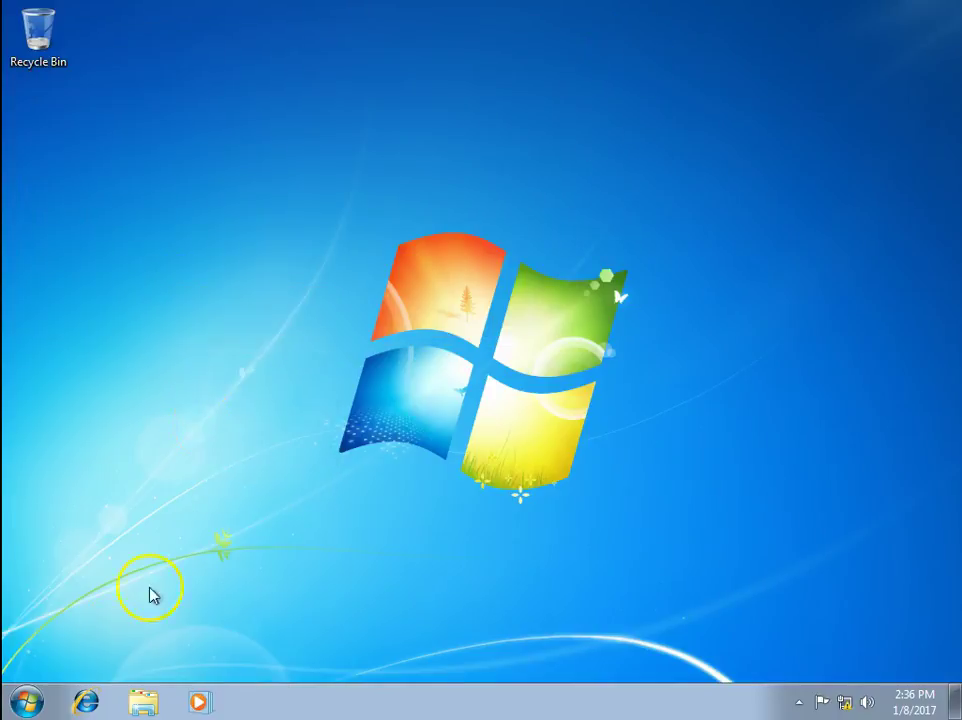
# Log off the current helpdesk account from the Windows 7 client
pyautogui.click(26, 701)
pyautogui.click(327, 654)
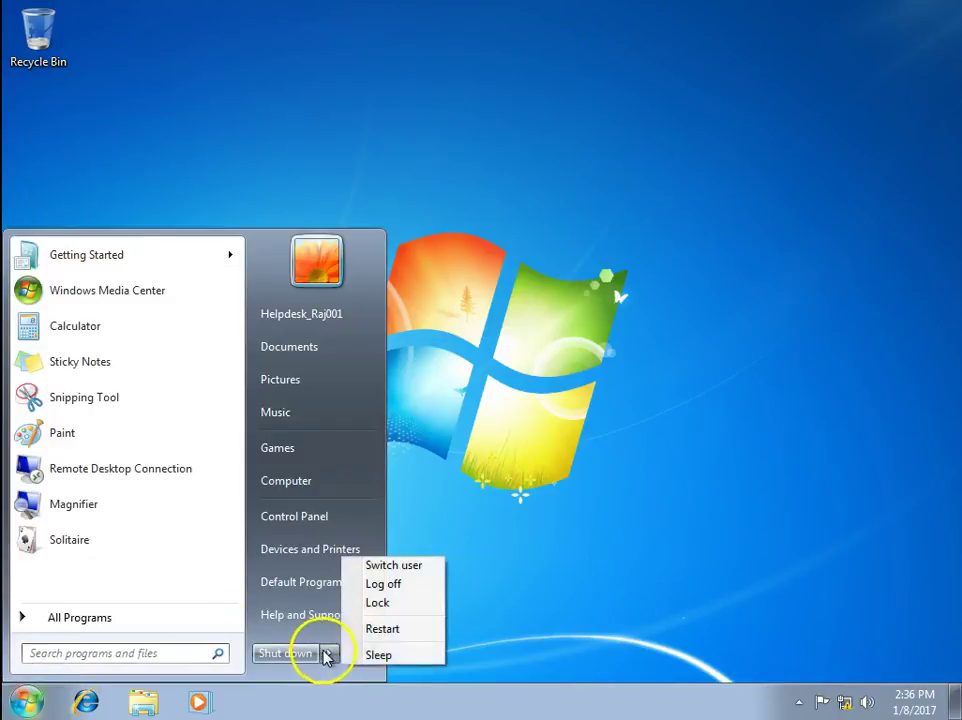
pyautogui.click(384, 585)
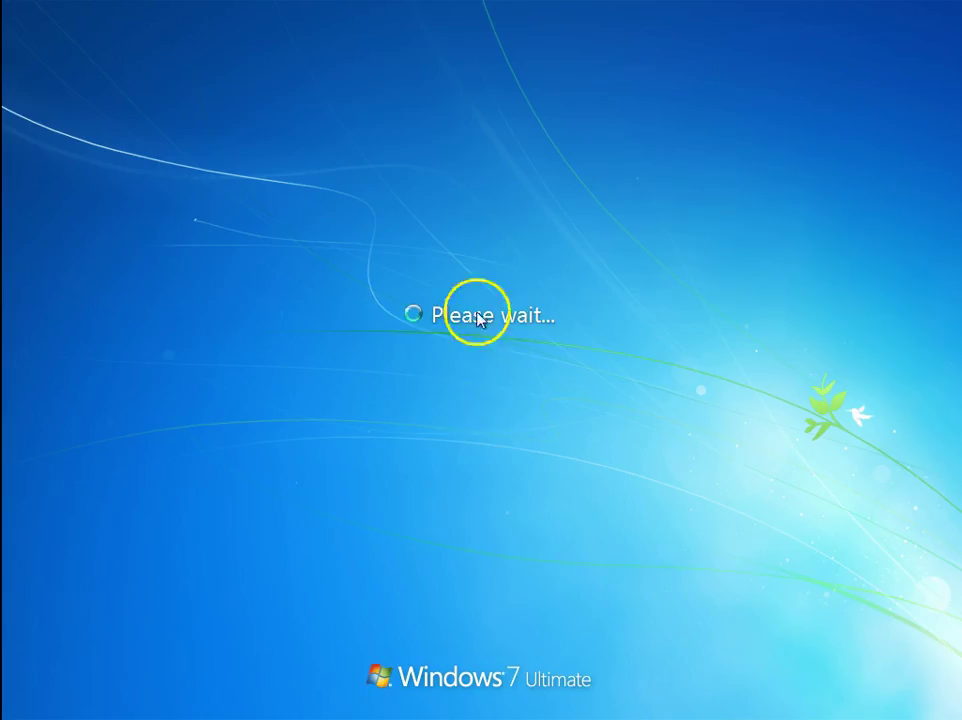
# Log on to the Windows 7 client as a different user, test003, entering the account password
pyautogui.hotkey('ctrl', 'alt', 'Delete')
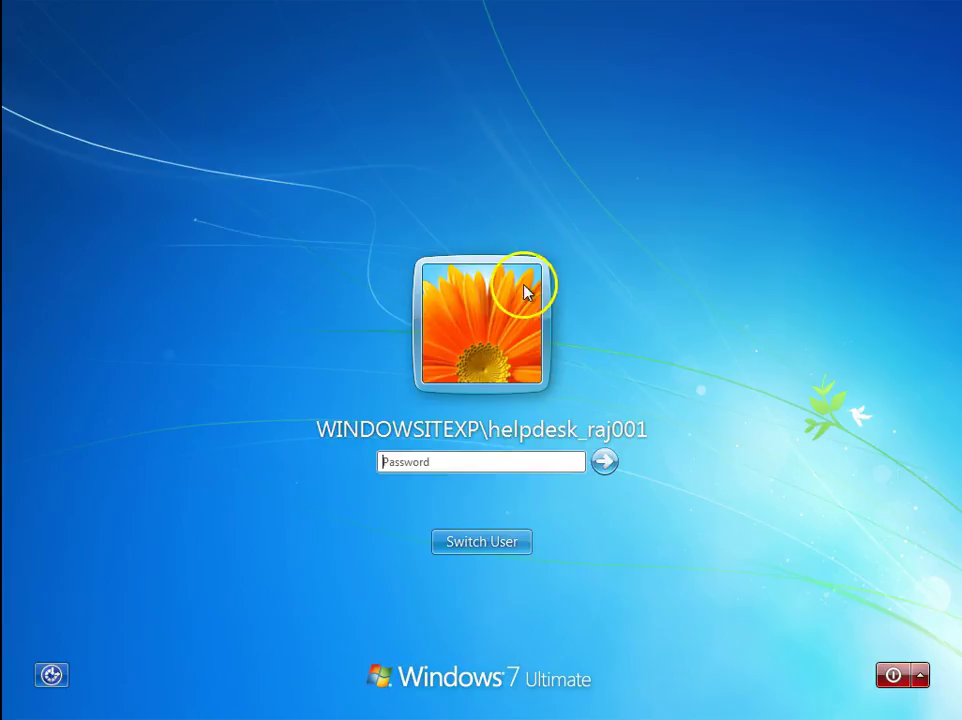
pyautogui.click(500, 545)
pyautogui.click(565, 425)
pyautogui.click(456, 405)
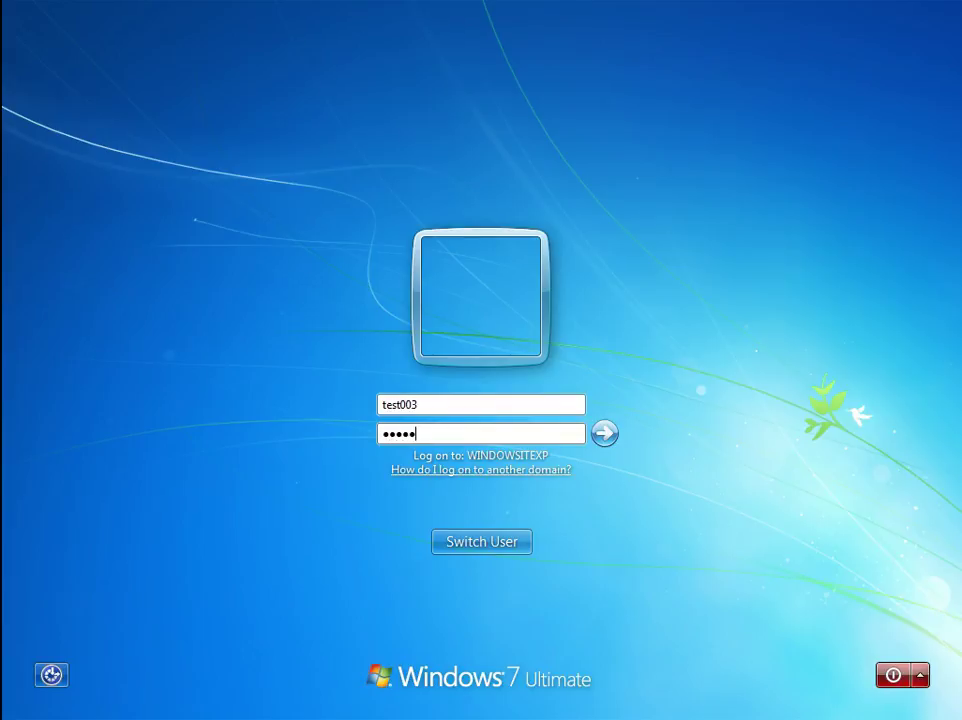
pyautogui.press('Return')
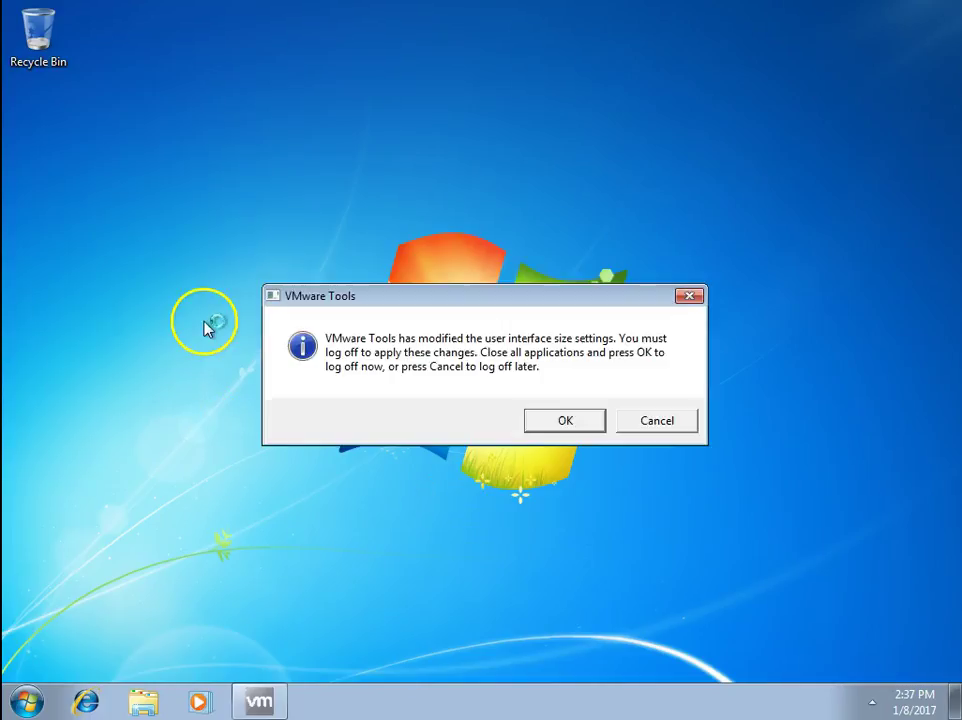
# Launch Group Policy Management with gpmc.msc and dismiss the VMware Tools log-off notice
pyautogui.press('super+r')
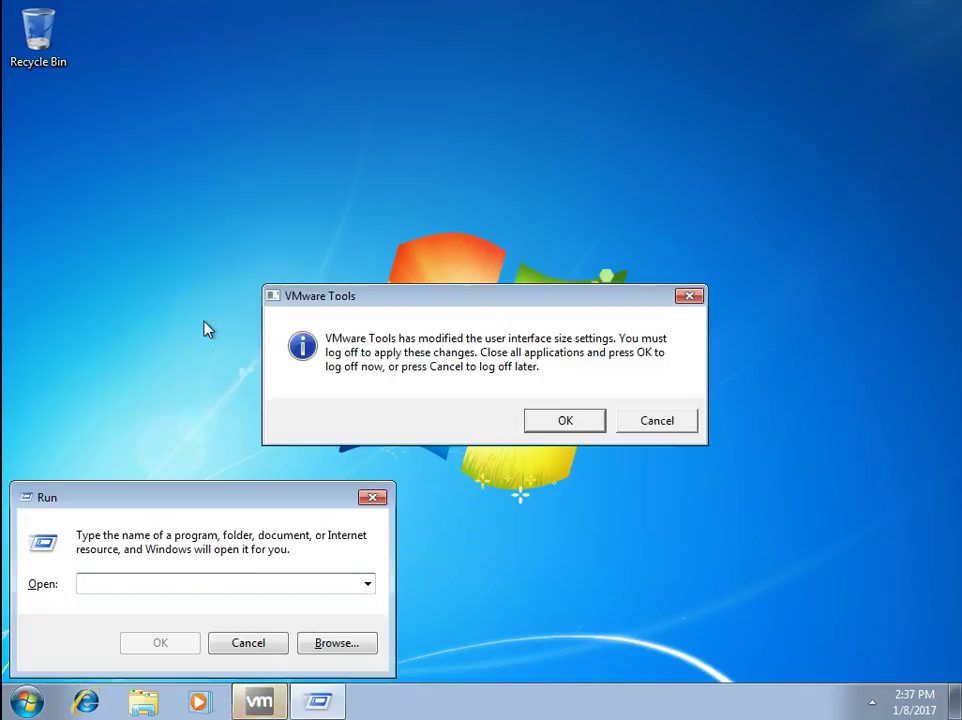
pyautogui.write('gpmc.msc')
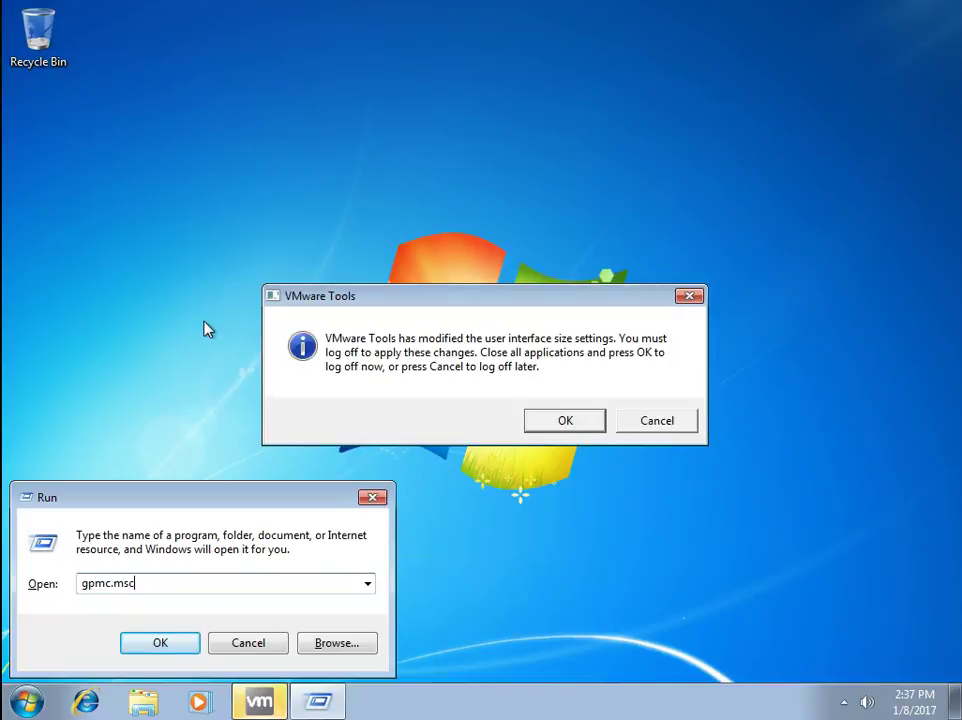
pyautogui.press('Return')
pyautogui.click(628, 429)
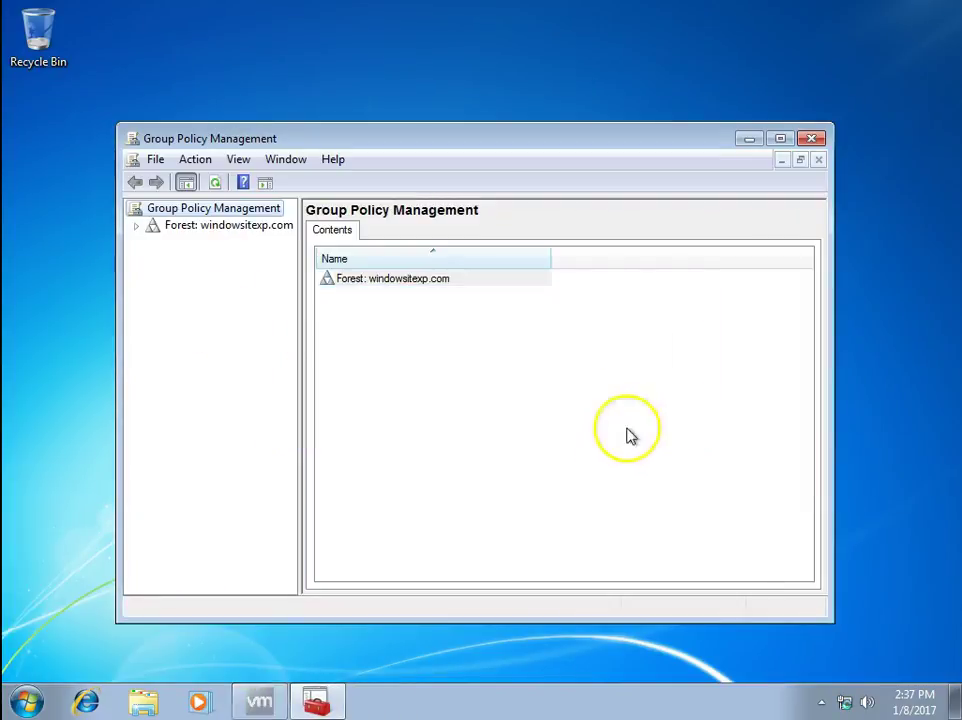
# Maximize Group Policy Management, expand the windowsitexp.com domain down to the Mumbai OU's contents, and widen the console tree
pyautogui.click(155, 226)
pyautogui.click(136, 225)
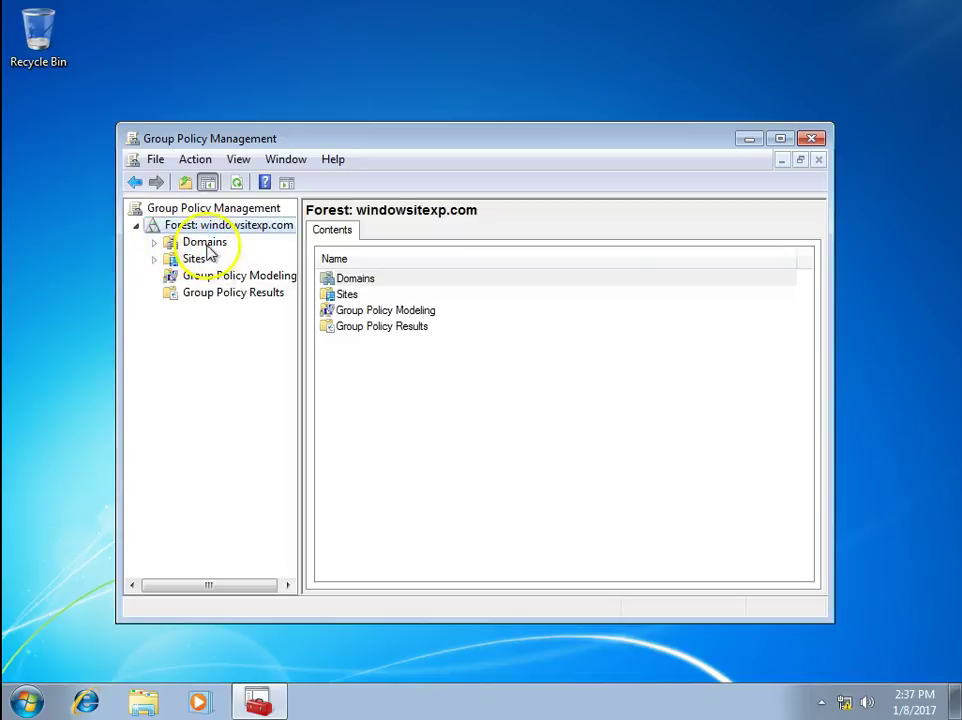
pyautogui.click(206, 246)
pyautogui.click(155, 242)
pyautogui.click(248, 259)
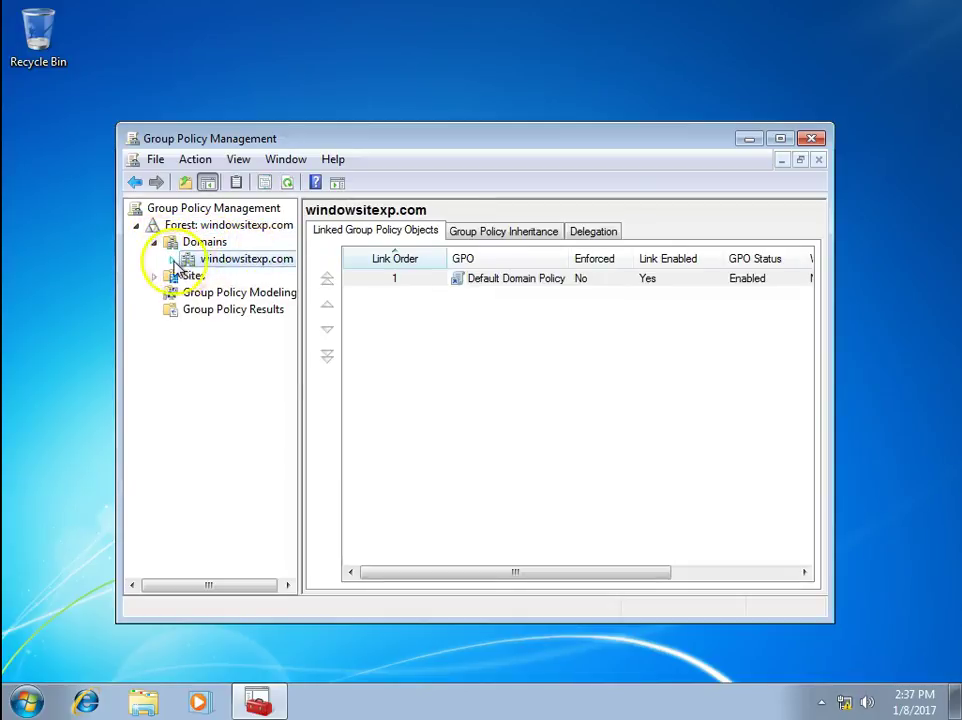
pyautogui.click(173, 260)
pyautogui.doubleClick(403, 140)
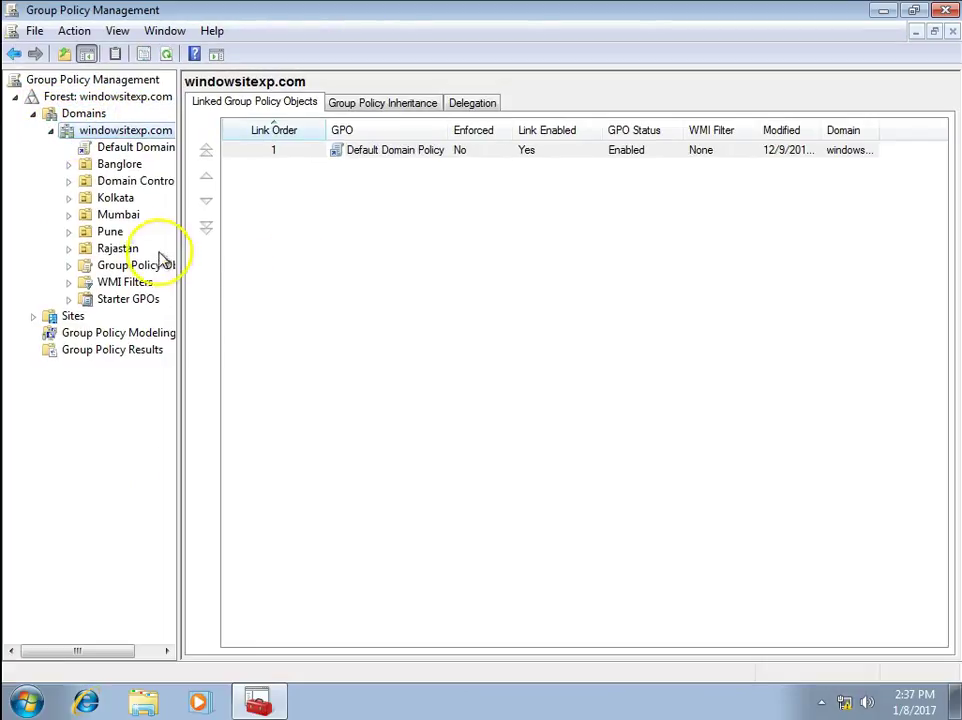
pyautogui.click(118, 214)
pyautogui.click(69, 215)
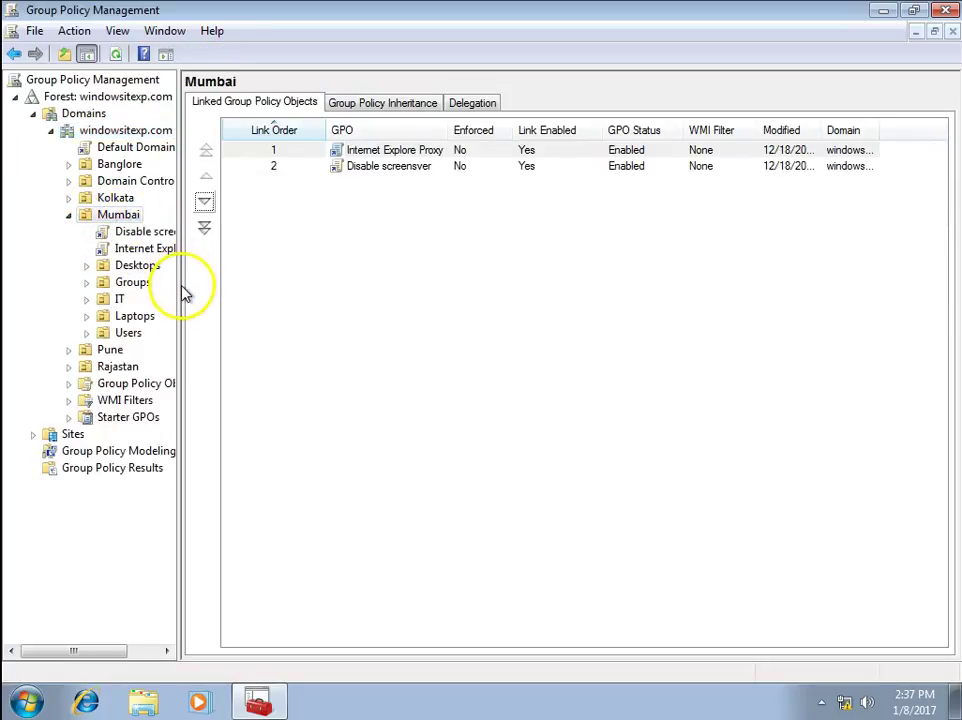
pyautogui.moveTo(178, 285); pyautogui.dragTo(277, 286)
# Try to create a GPO named Test005 linked to the Mumbai OU
pyautogui.rightClick(121, 216)
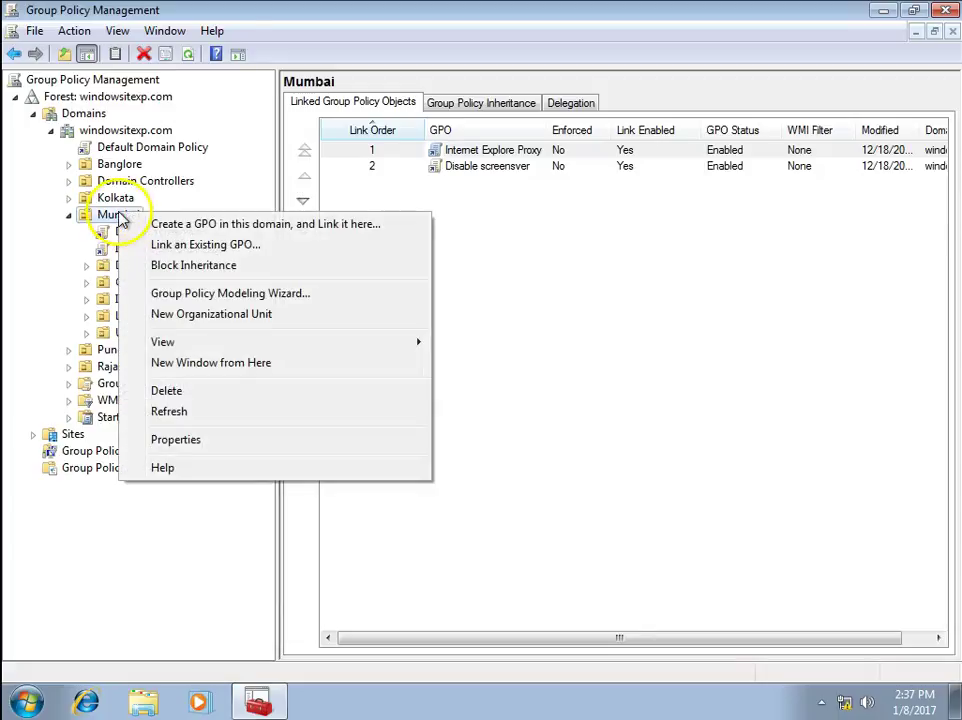
pyautogui.click(157, 224)
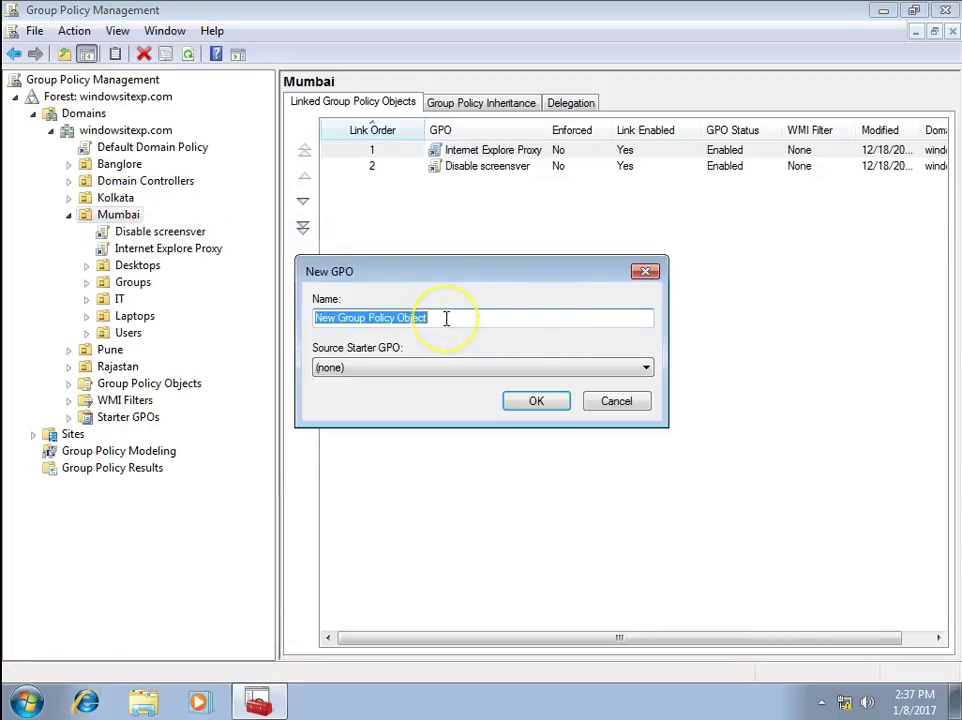
pyautogui.write('Test005')
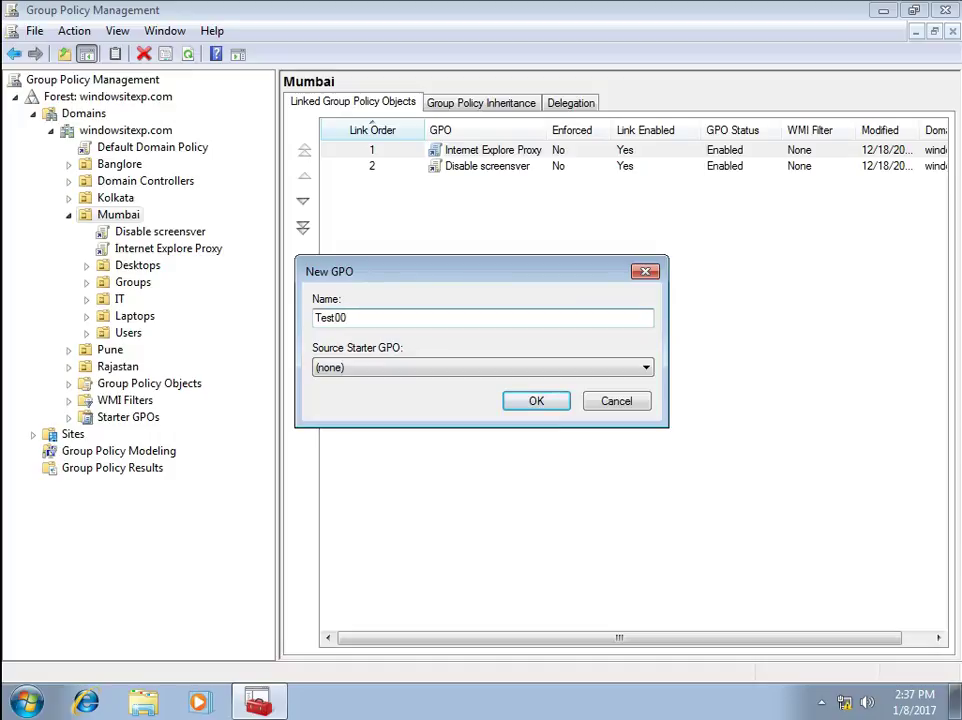
pyautogui.click(536, 398)
pyautogui.click(624, 389)
pyautogui.click(538, 403)
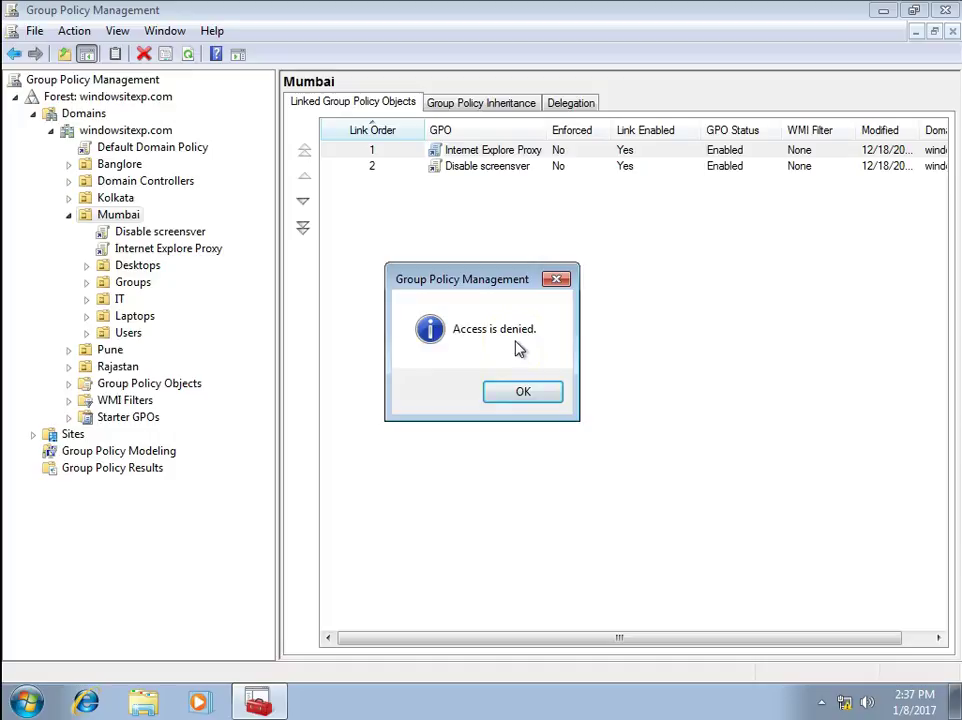
pyautogui.click(522, 394)
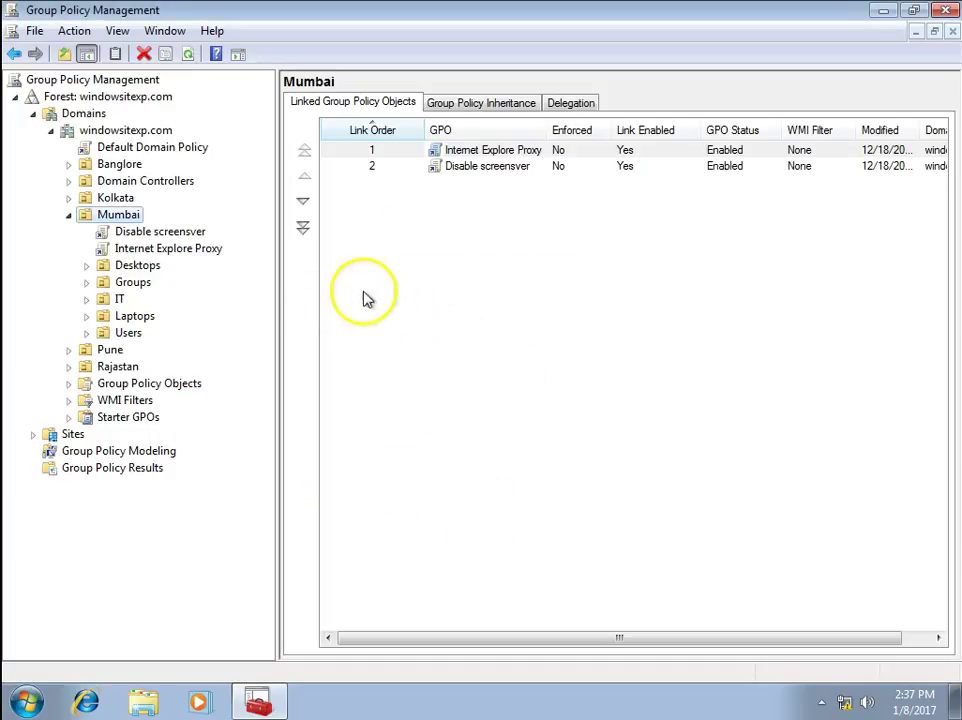
# Check which groups and users are delegated to create Group Policy Objects in windowsitexp.com
pyautogui.click(150, 384)
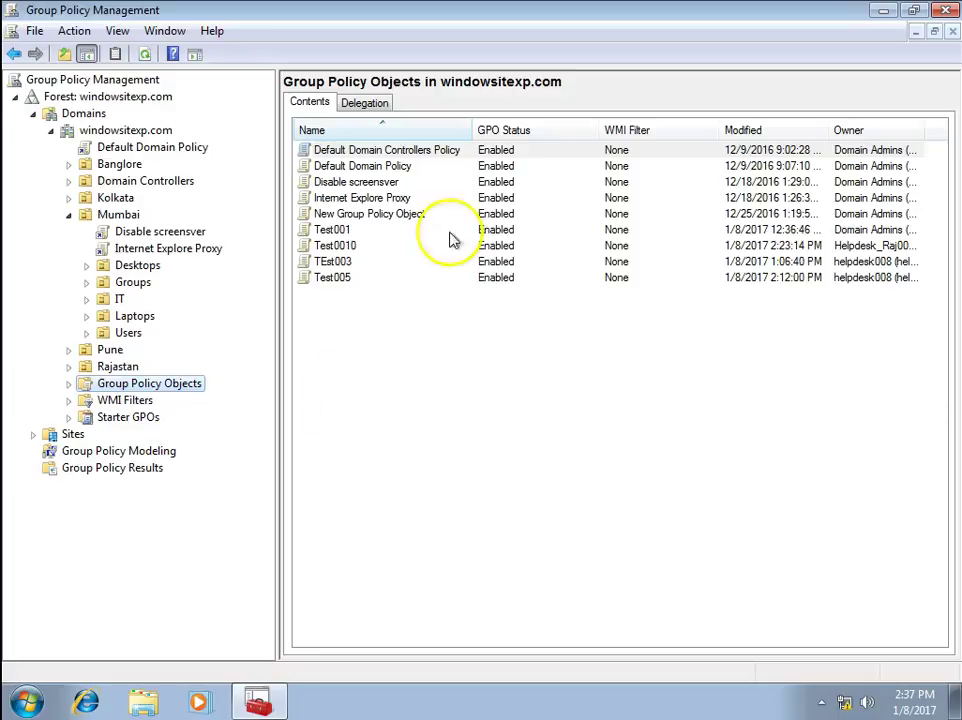
pyautogui.click(368, 104)
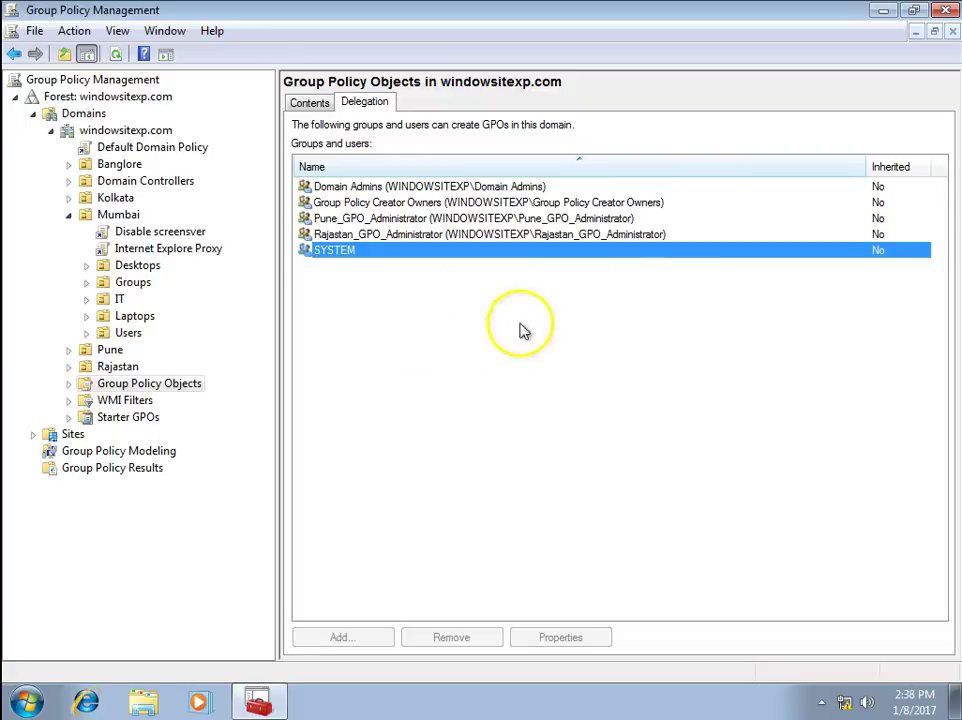
pyautogui.click(170, 384)
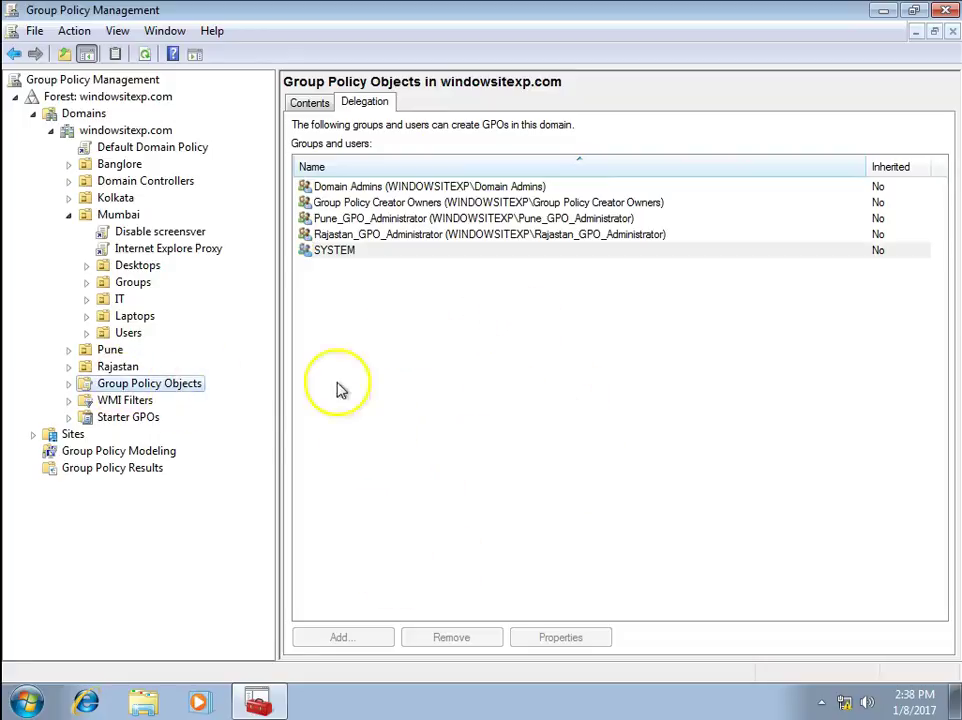
pyautogui.click(406, 235)
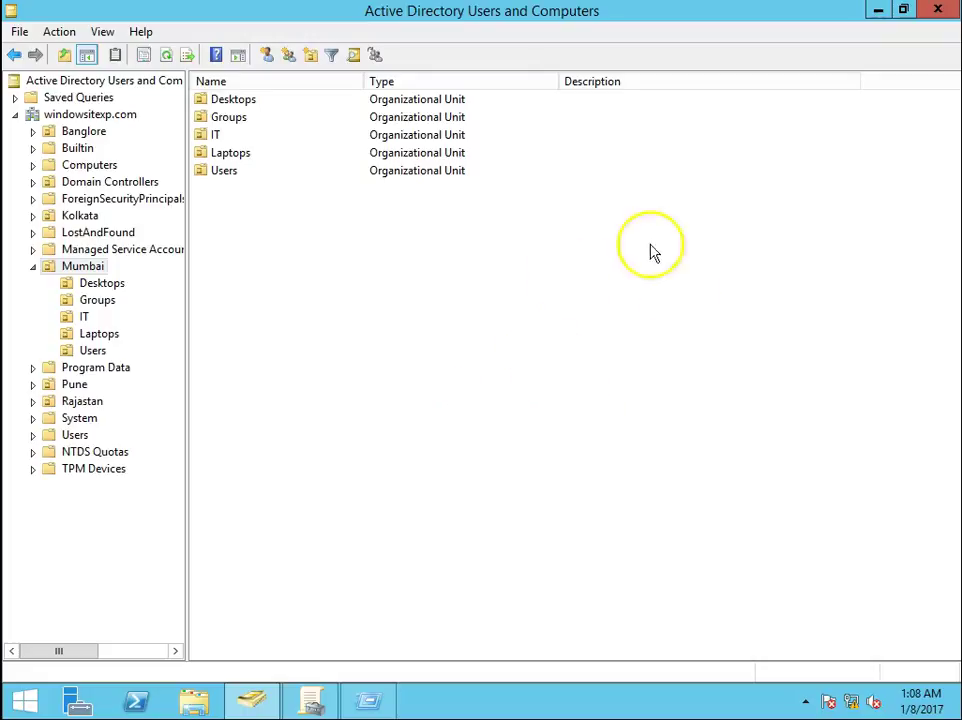
# In Group Policy Management on the server, add the Mumbai_GPO_Administrator group to the delegation of the Group Policy Objects container
pyautogui.click(316, 705)
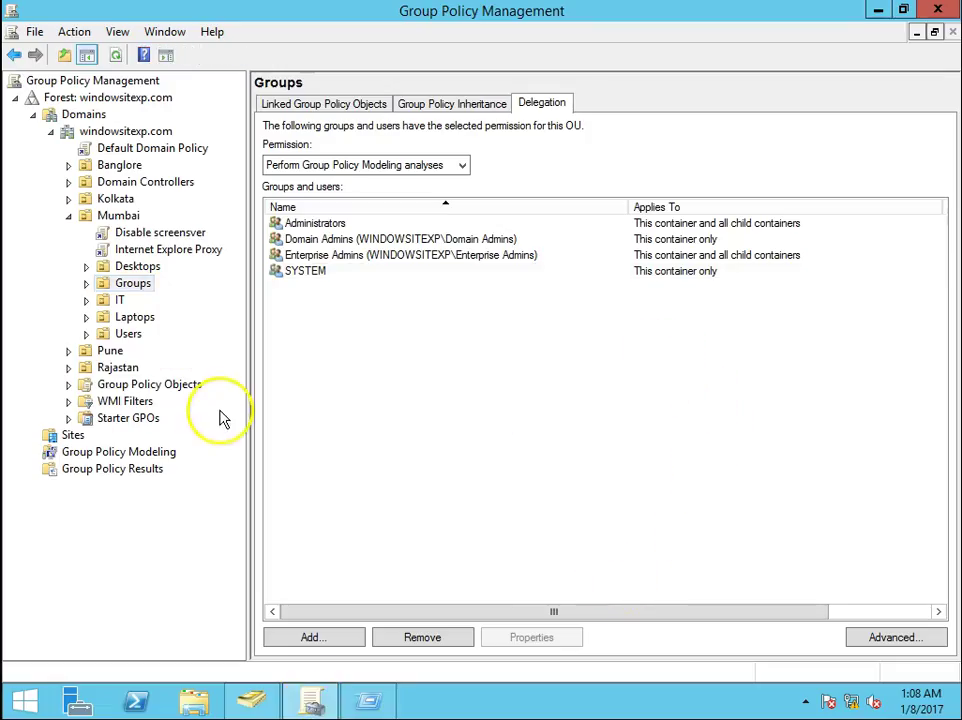
pyautogui.click(150, 386)
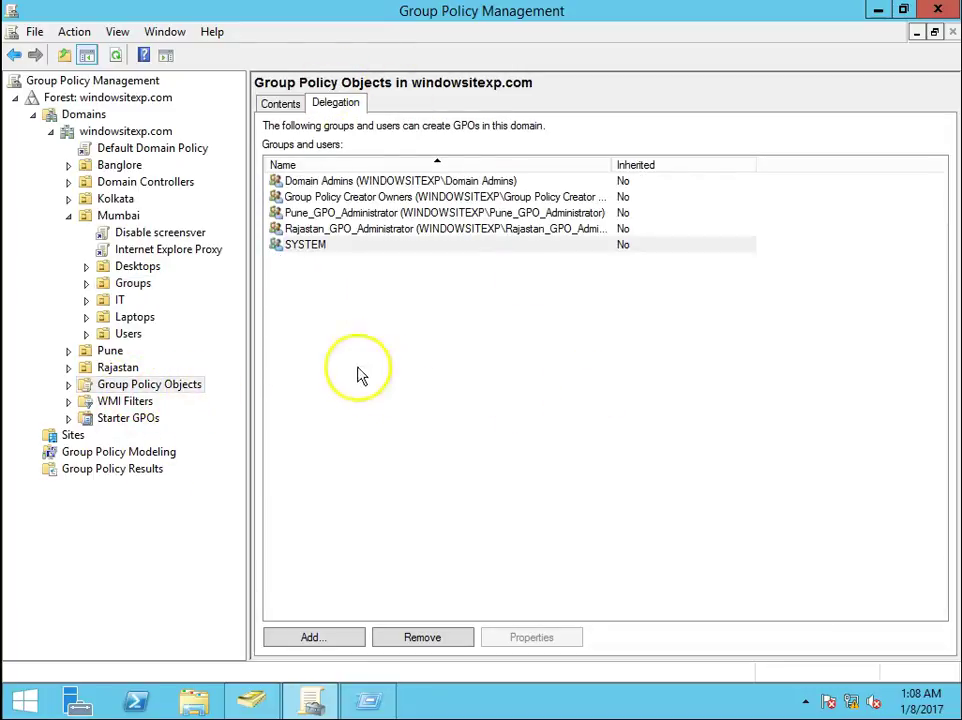
pyautogui.click(329, 630)
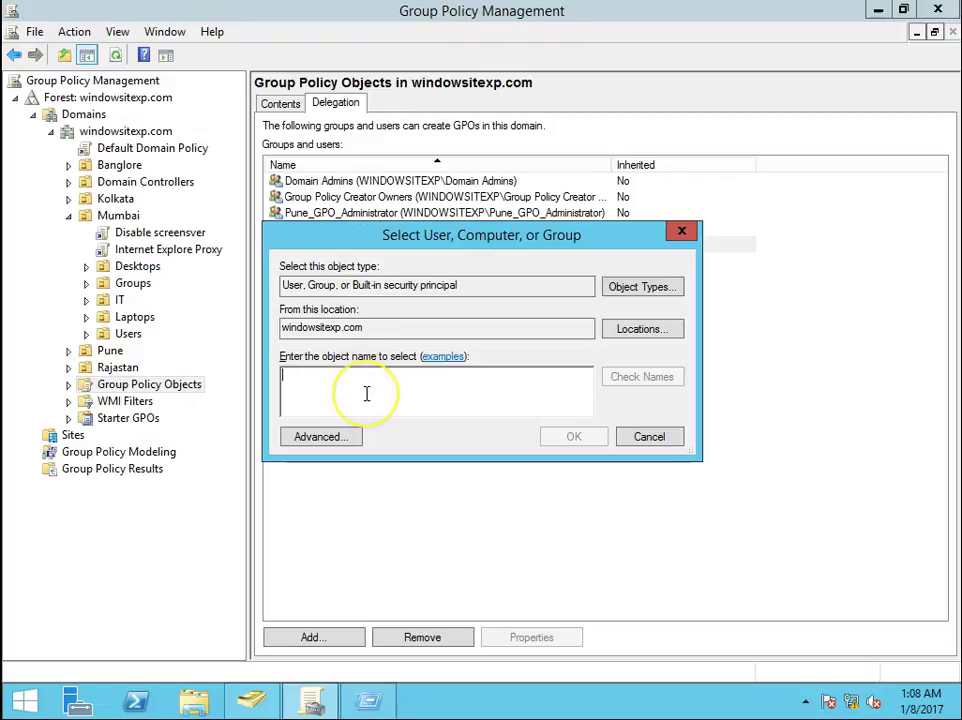
pyautogui.write('mumb')
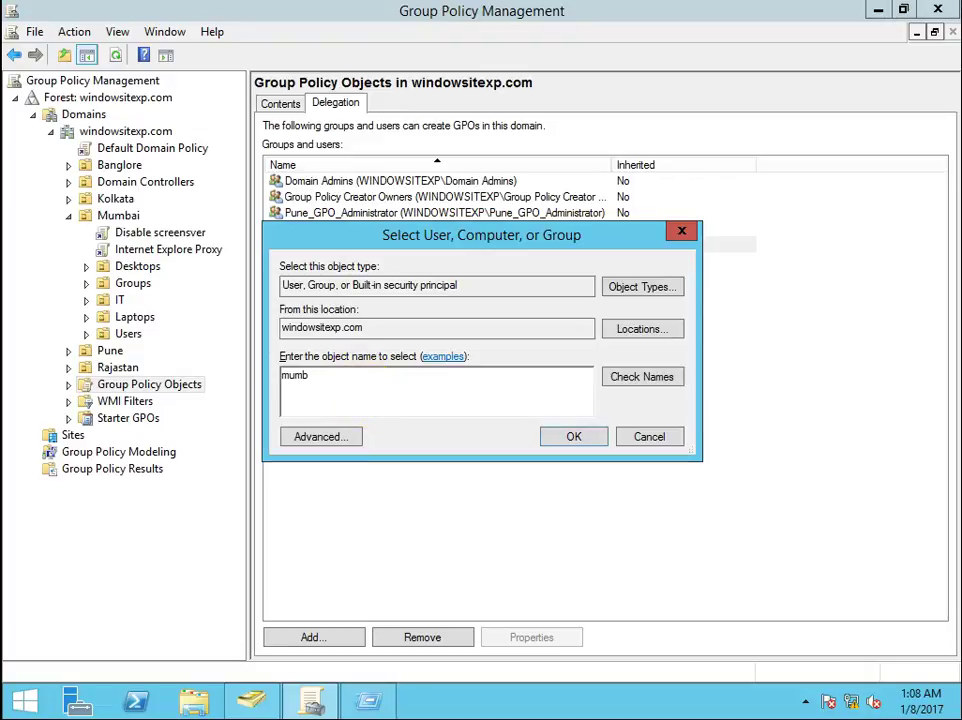
pyautogui.press('Return')
pyautogui.click(388, 213)
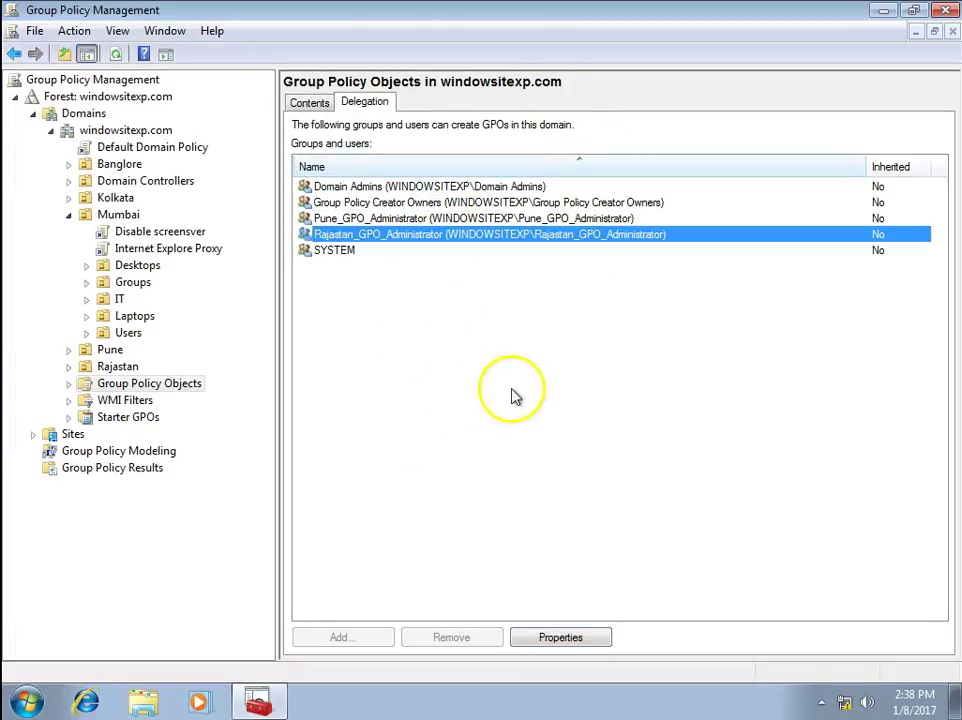
# On the Windows 7 client, reload the Group Policy Objects delegation list and check for the Mumbai_GPO_Administrator group
pyautogui.click(512, 397)
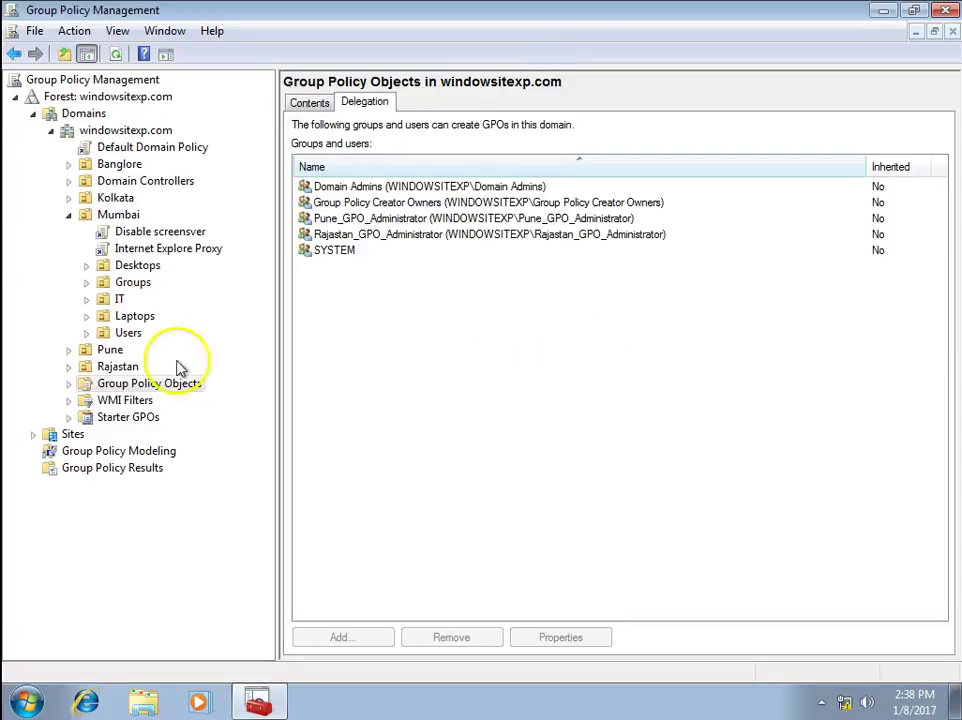
pyautogui.click(112, 366)
pyautogui.click(150, 383)
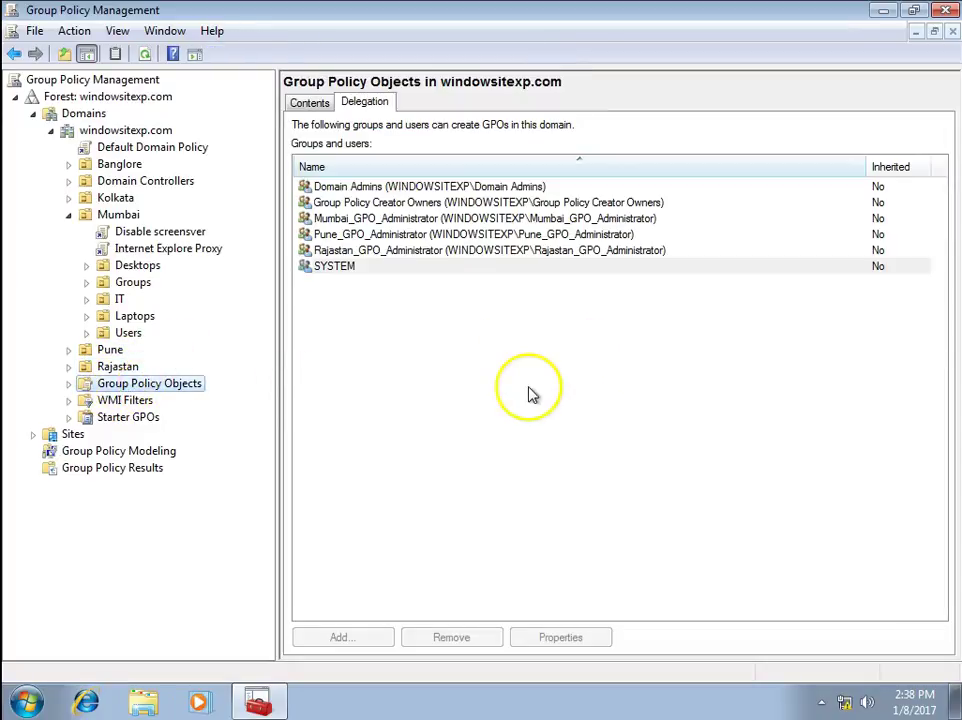
pyautogui.click(406, 221)
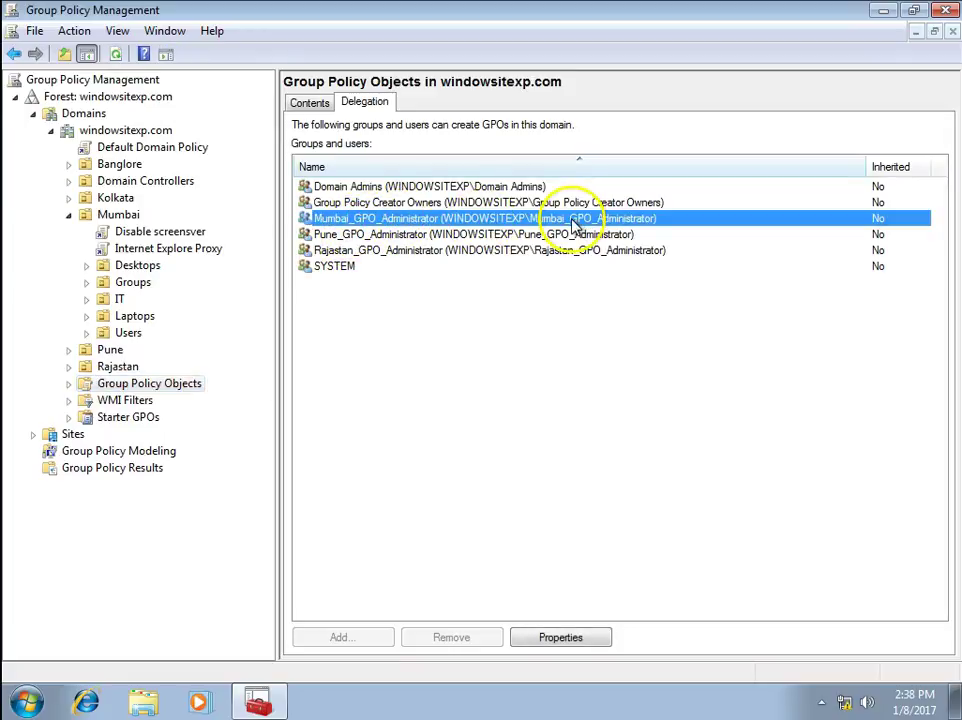
# Create a GPO named Test007 linked to the Mumbai OU and open its scope details
pyautogui.rightClick(114, 216)
pyautogui.click(180, 226)
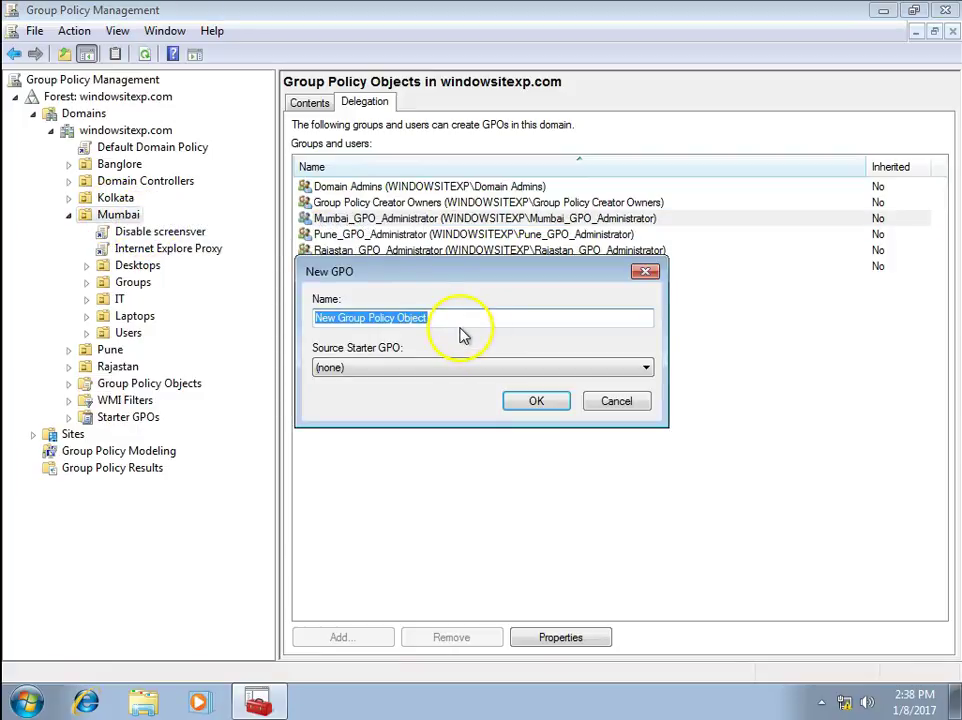
pyautogui.write('Test007')
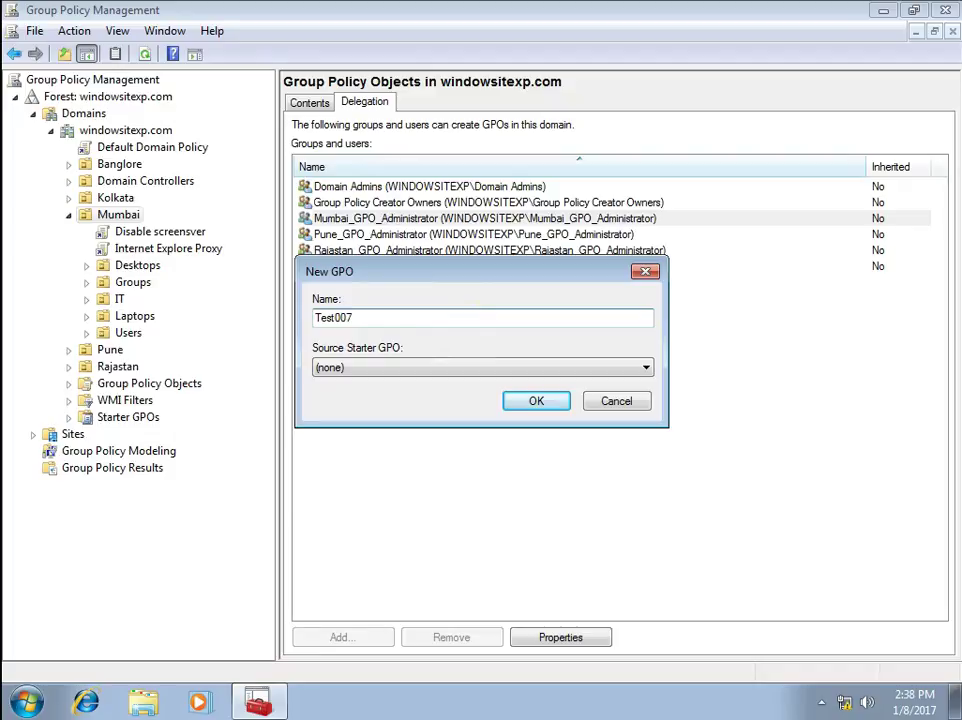
pyautogui.press('Return')
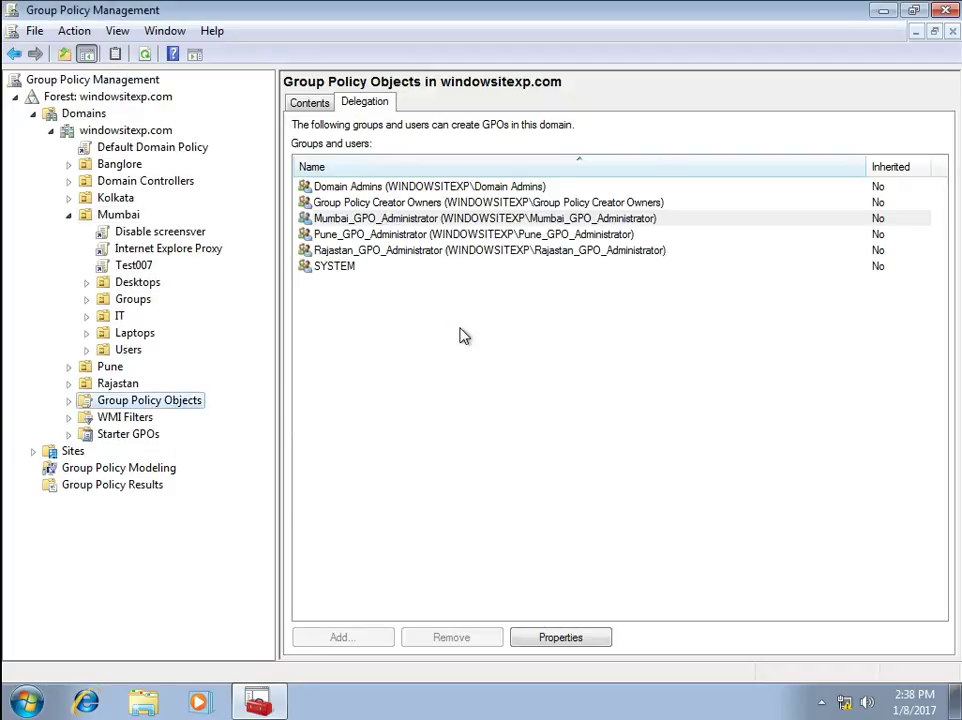
pyautogui.click(138, 266)
pyautogui.click(612, 388)
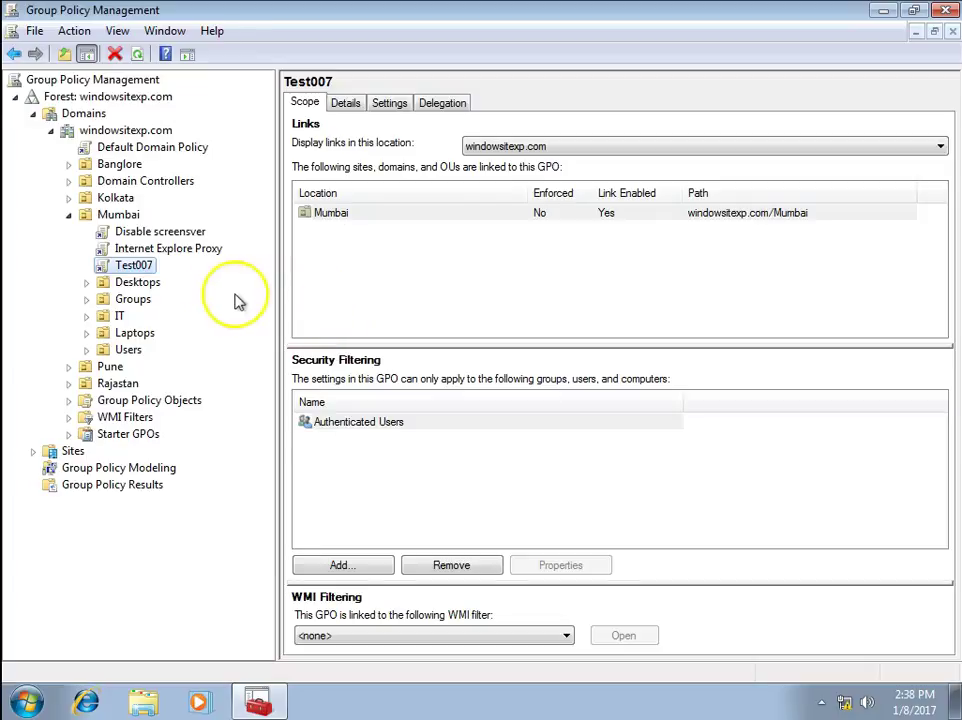
# Disable the Test007 GPO link on the Mumbai OU and review the other actions offered for it
pyautogui.rightClick(133, 268)
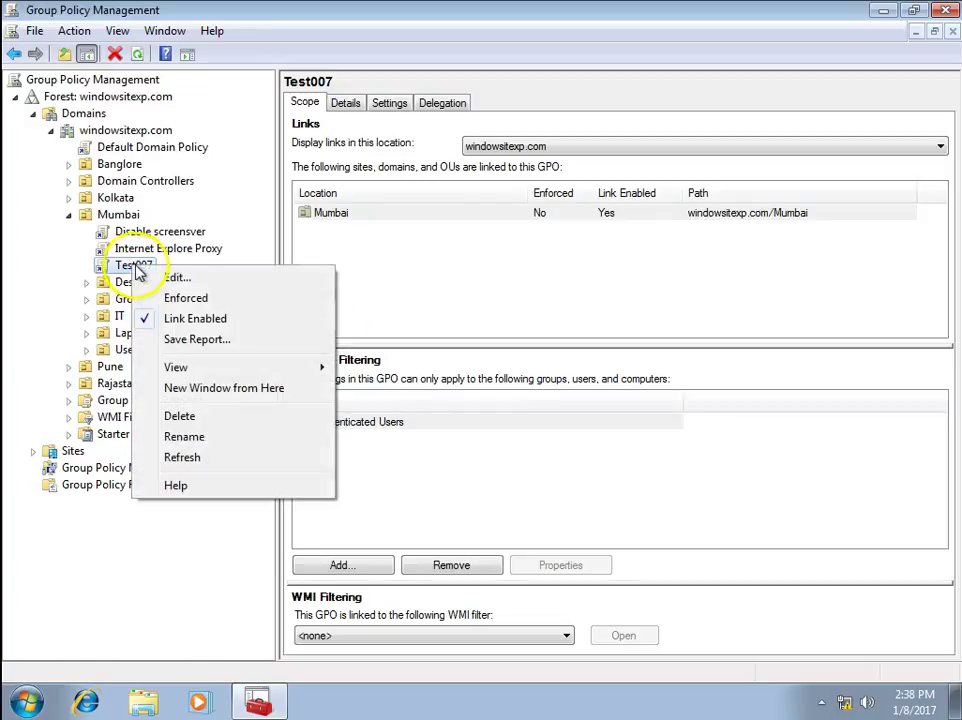
pyautogui.click(202, 319)
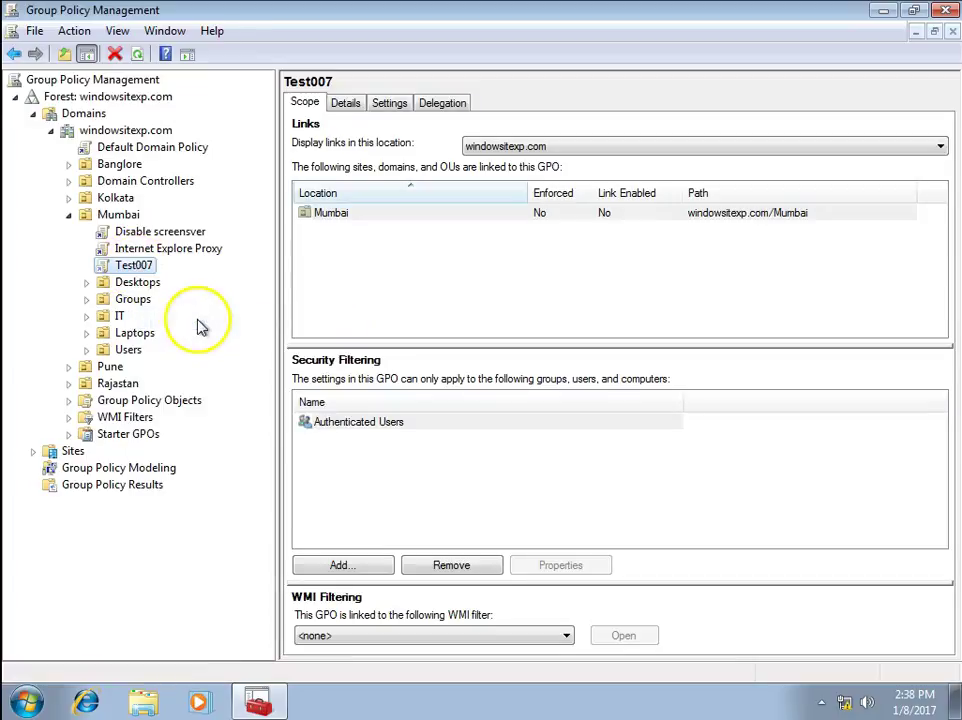
pyautogui.rightClick(145, 271)
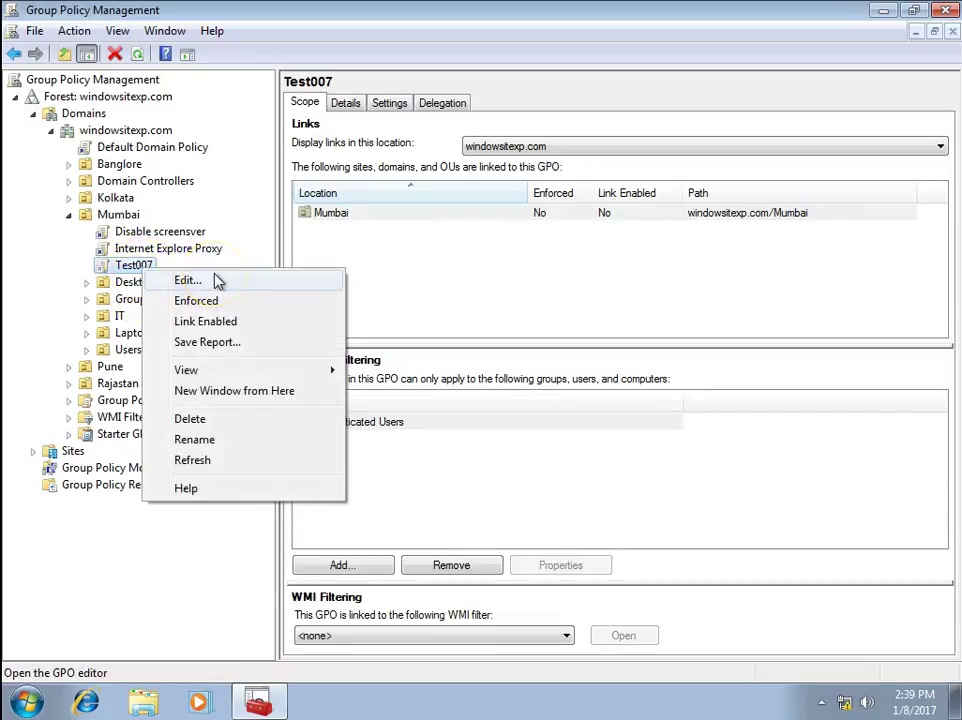
pyautogui.click(133, 274)
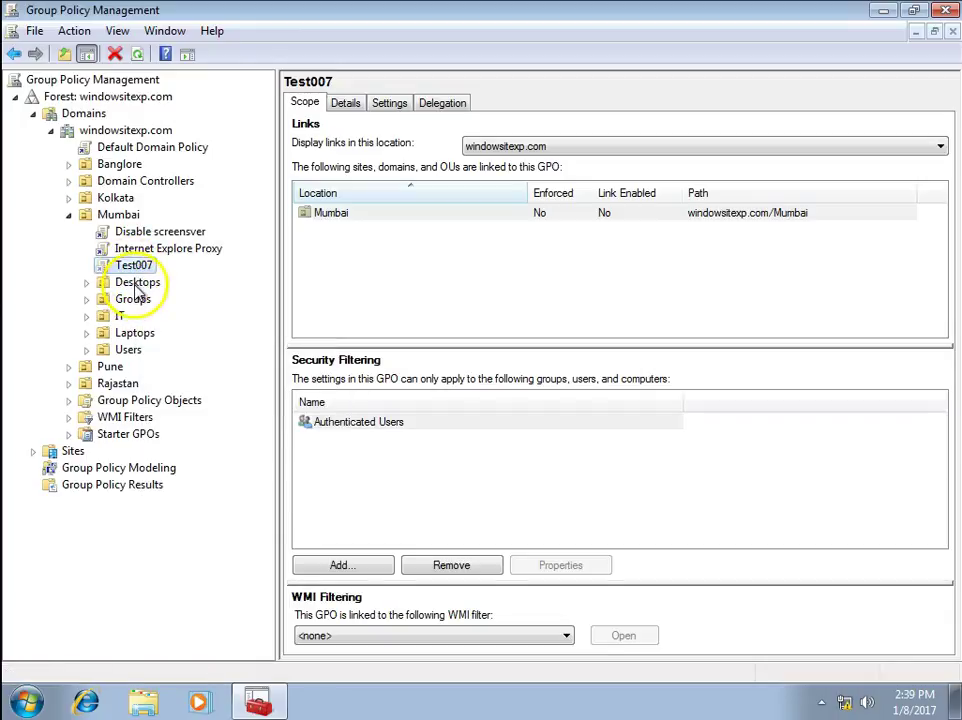
# Link the existing Test007 GPO to the Desktops OU under Mumbai
pyautogui.click(138, 283)
pyautogui.rightClick(136, 285)
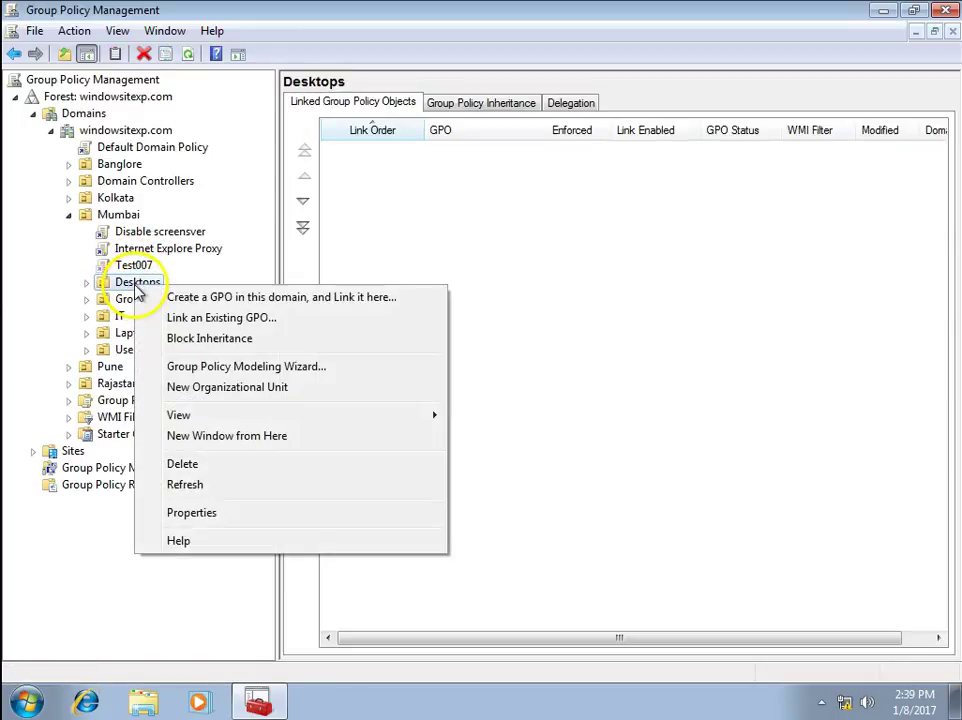
pyautogui.click(240, 318)
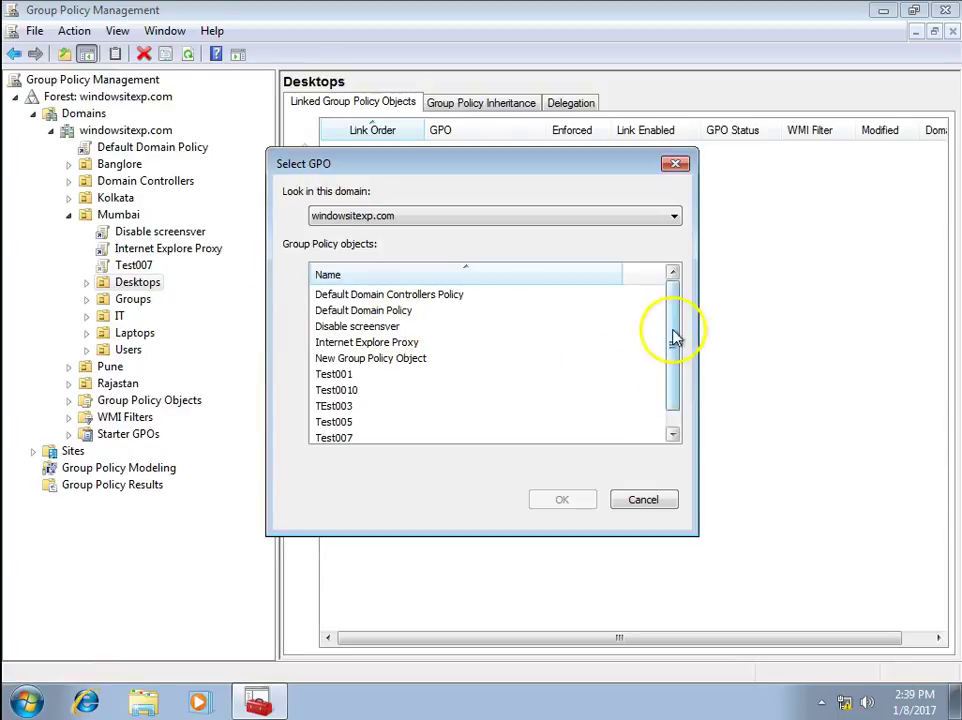
pyautogui.moveTo(675, 338); pyautogui.dragTo(676, 408)
pyautogui.click(420, 422)
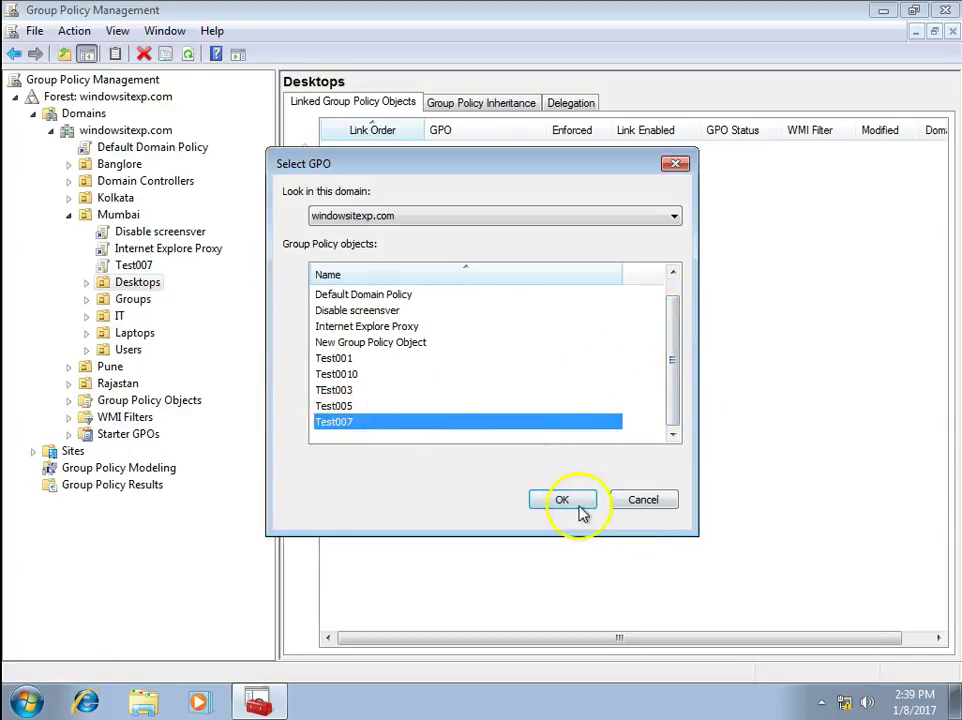
pyautogui.click(580, 510)
# Open the Test007 link under the Desktops OU and review the GPO's scope and delegation
pyautogui.click(85, 284)
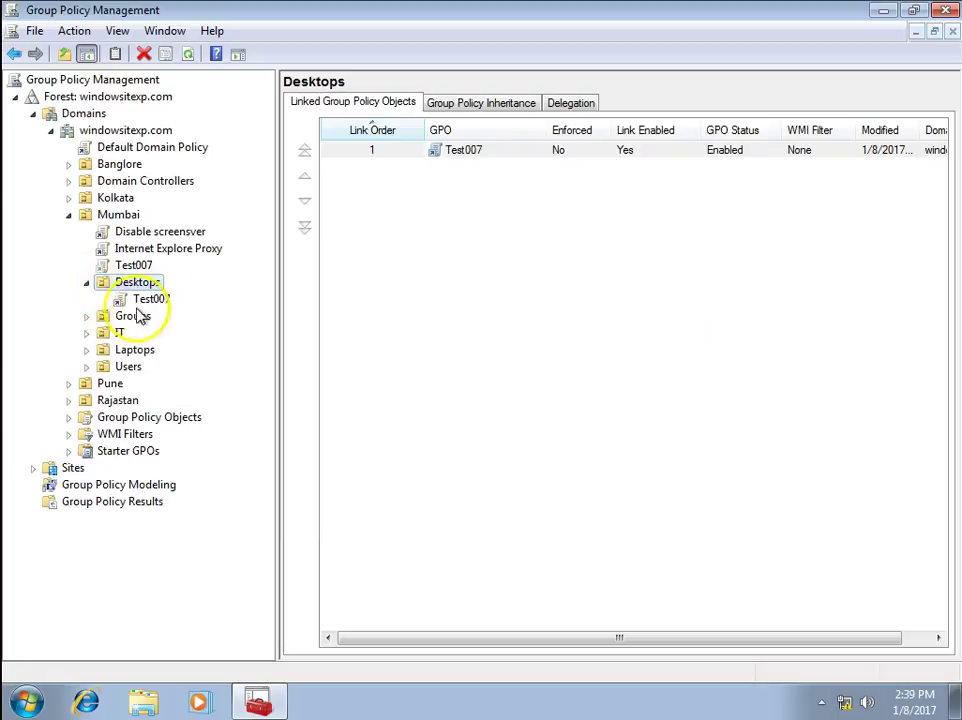
pyautogui.click(150, 299)
pyautogui.click(616, 388)
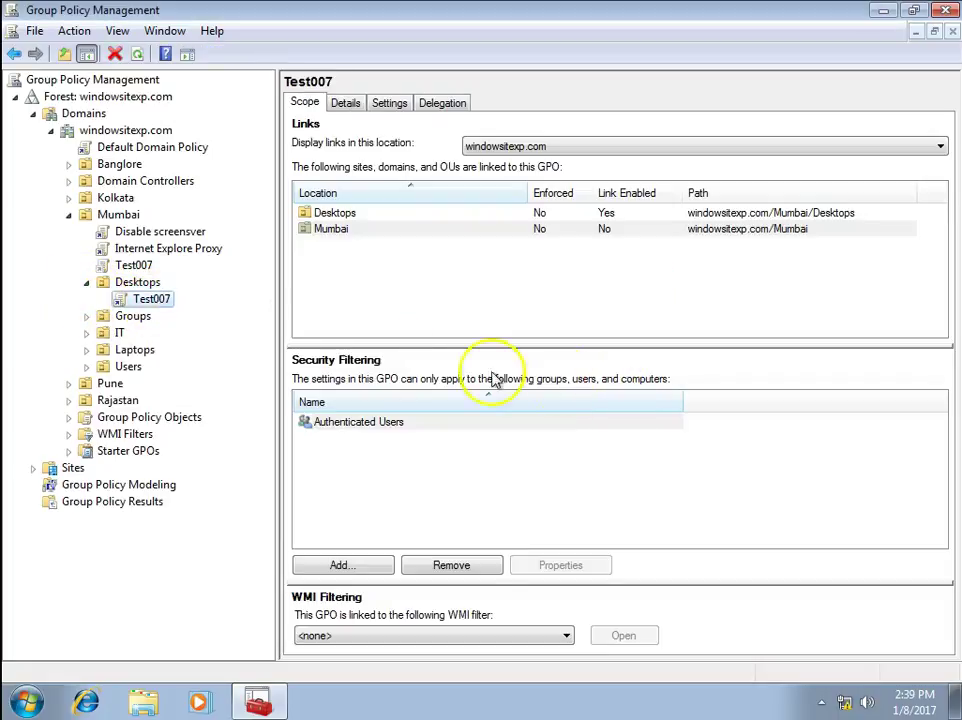
pyautogui.click(145, 283)
pyautogui.click(152, 299)
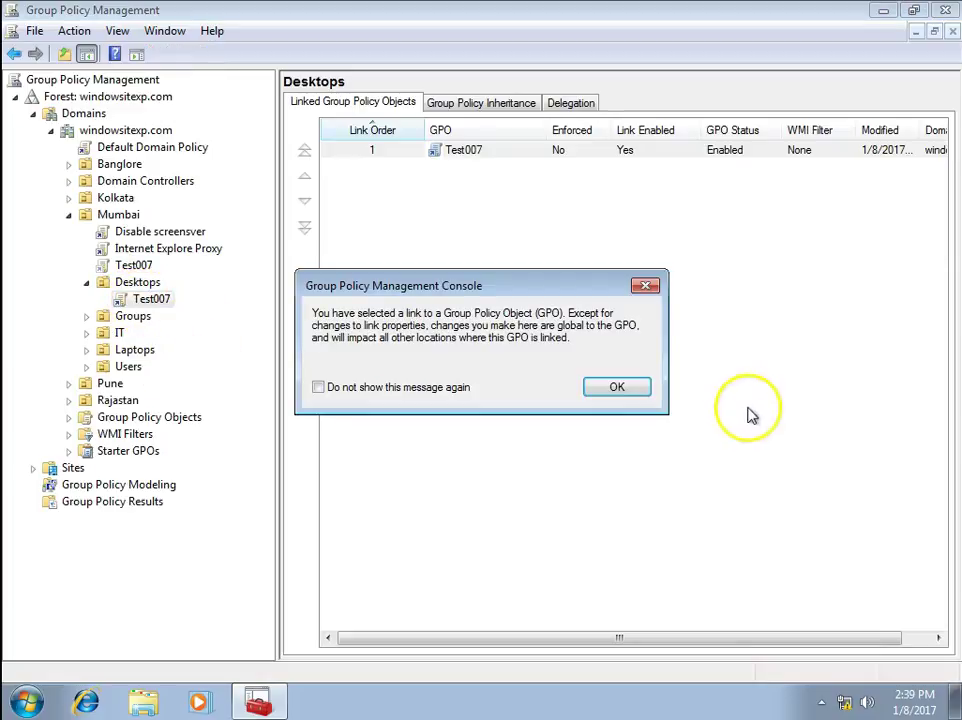
pyautogui.click(618, 387)
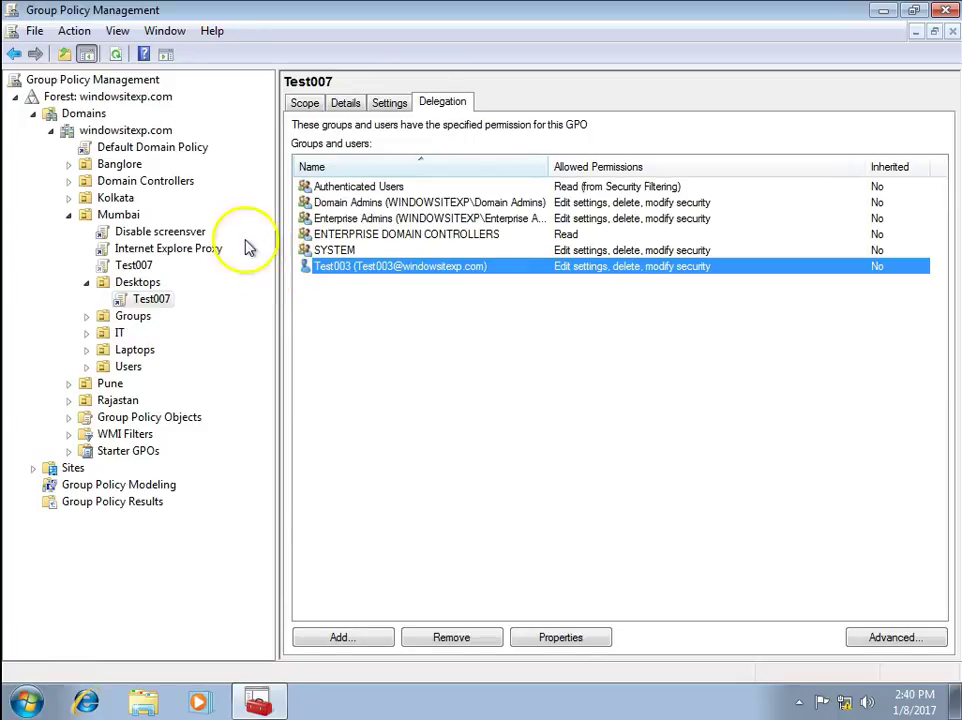
# Expand the Kolkata OU and check which GPO creation and linking actions are available for it
pyautogui.click(120, 198)
pyautogui.click(68, 198)
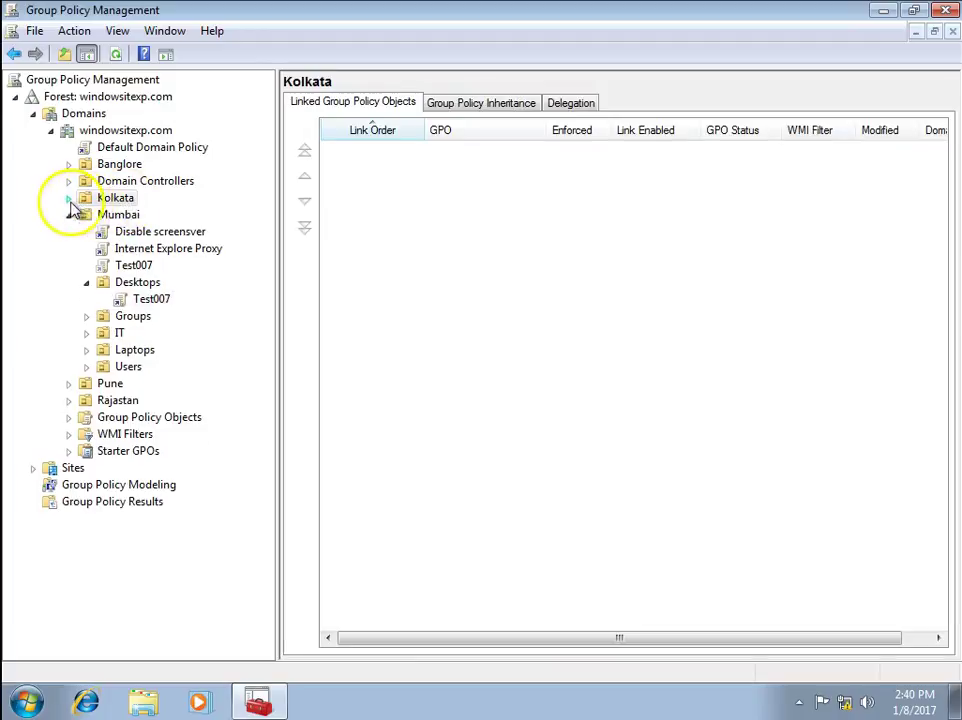
pyautogui.rightClick(108, 201)
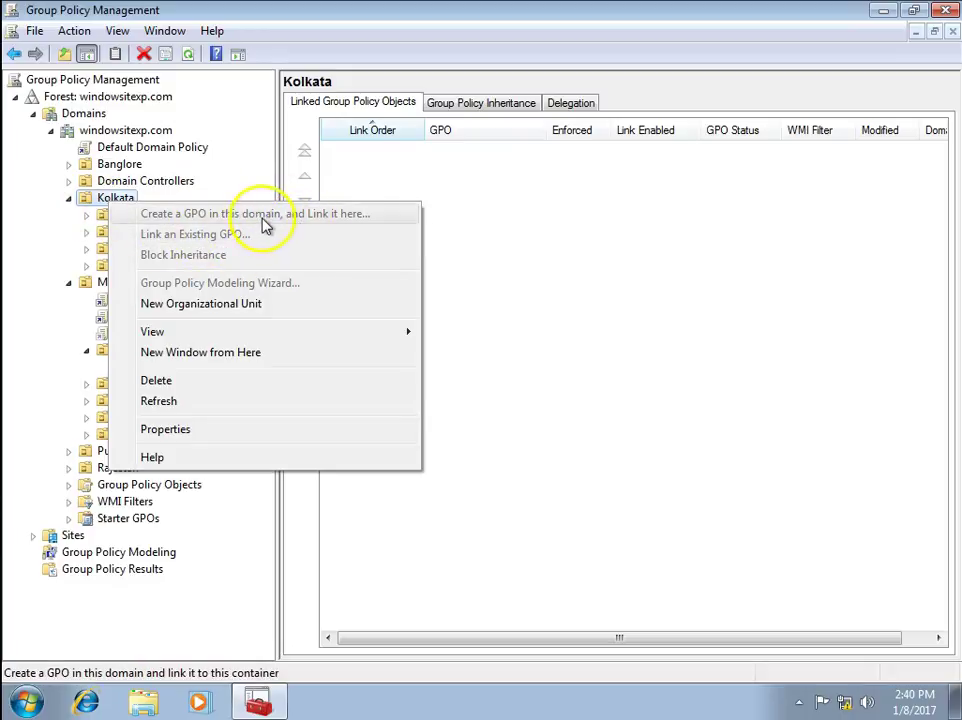
pyautogui.click(68, 201)
pyautogui.click(69, 198)
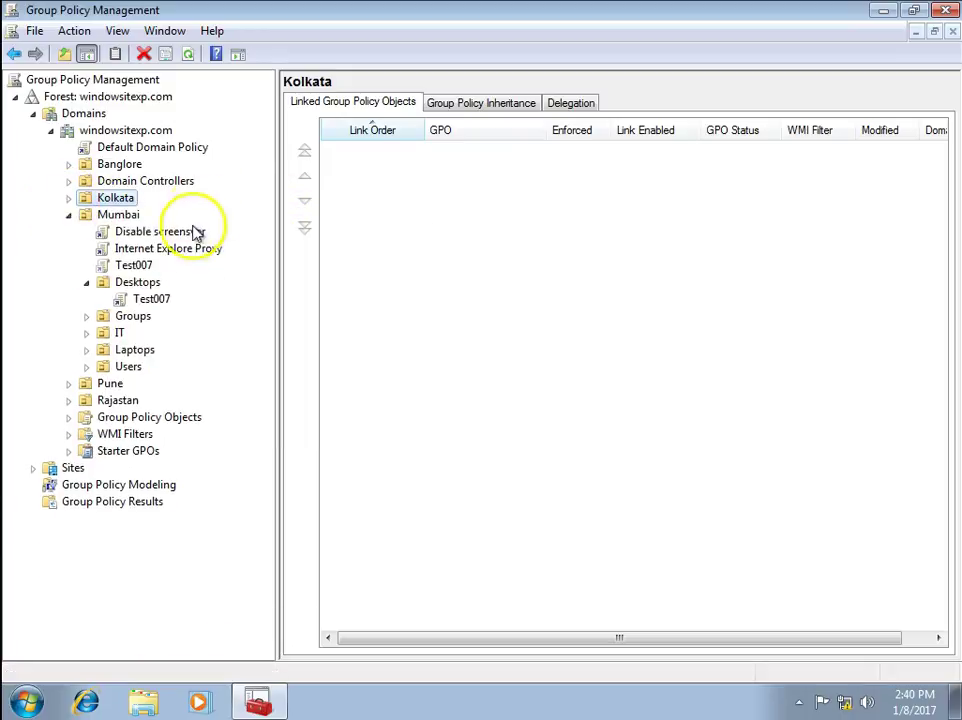
# Delete the Test007 GPO link from the Mumbai OU, keeping the one under Desktops
pyautogui.click(117, 215)
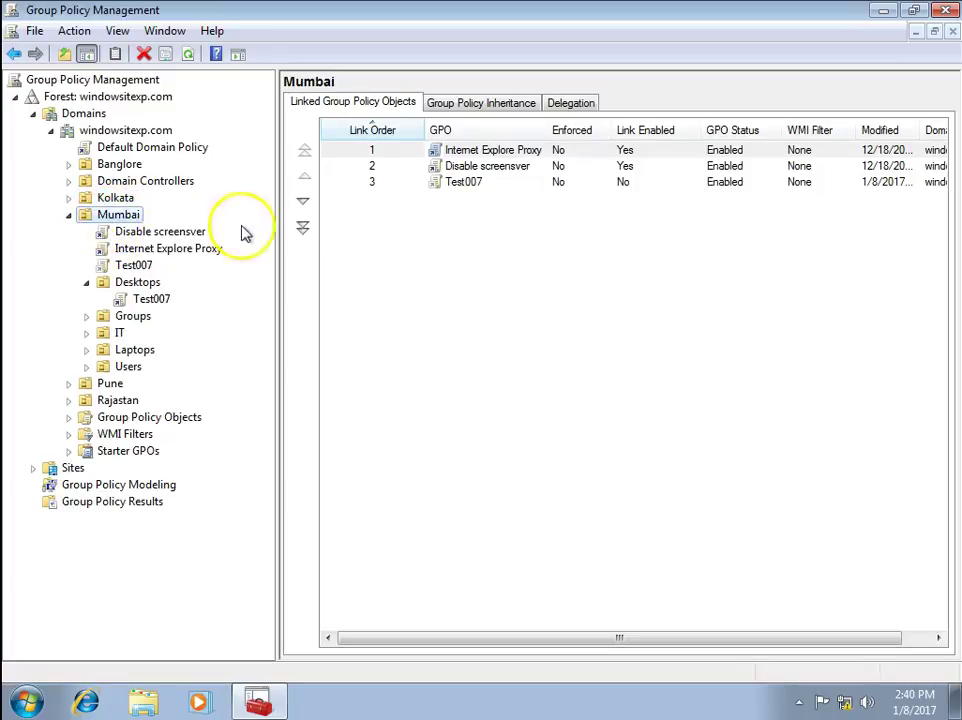
pyautogui.click(136, 265)
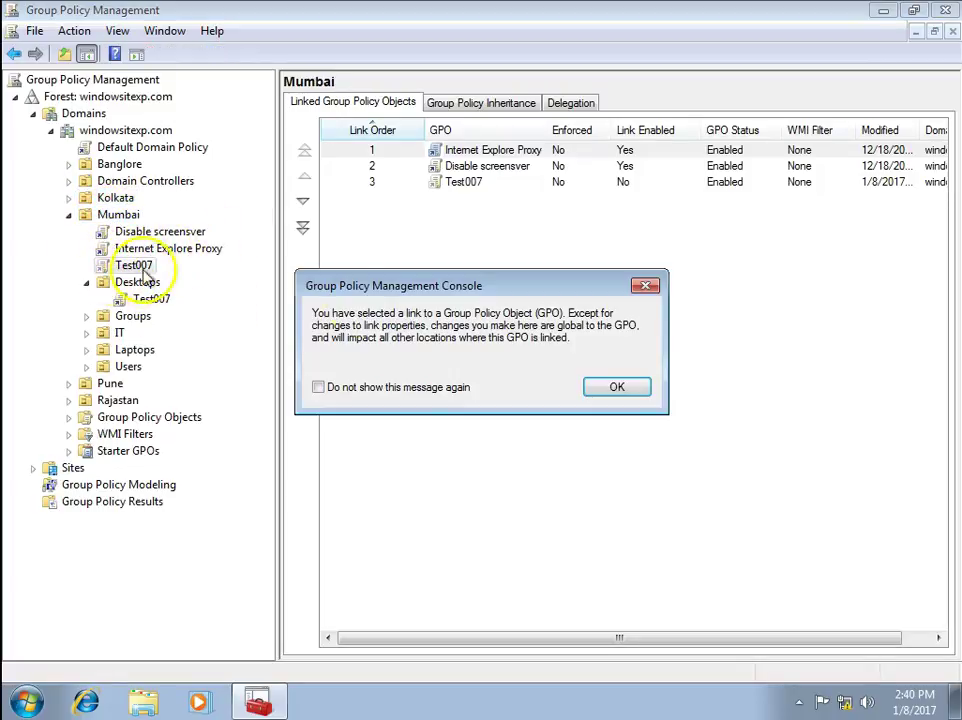
pyautogui.click(617, 387)
pyautogui.rightClick(126, 268)
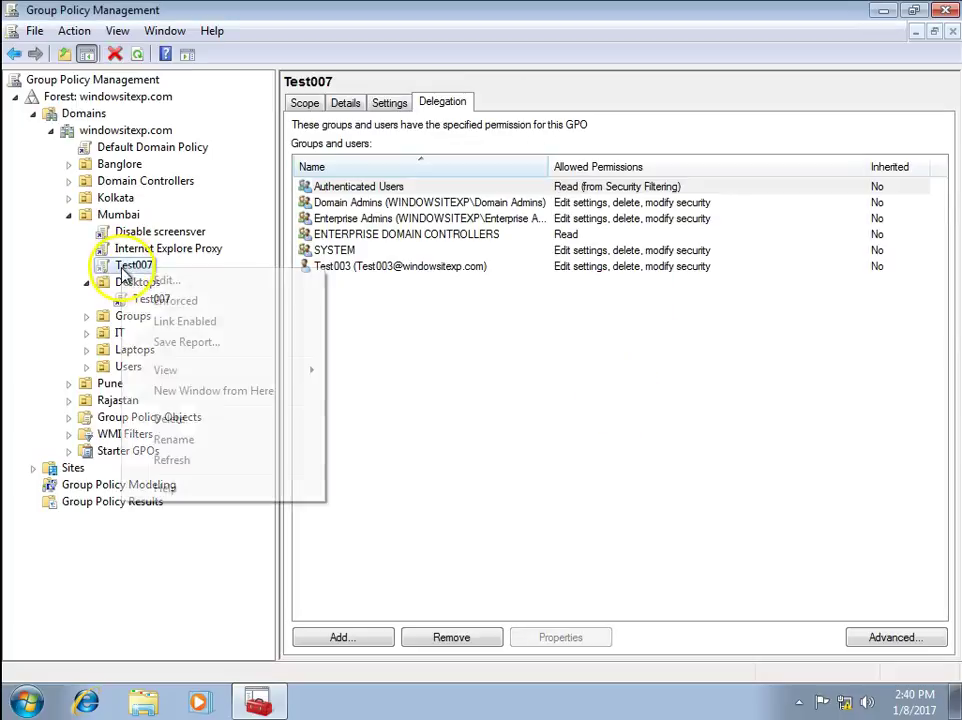
pyautogui.click(178, 421)
pyautogui.click(462, 391)
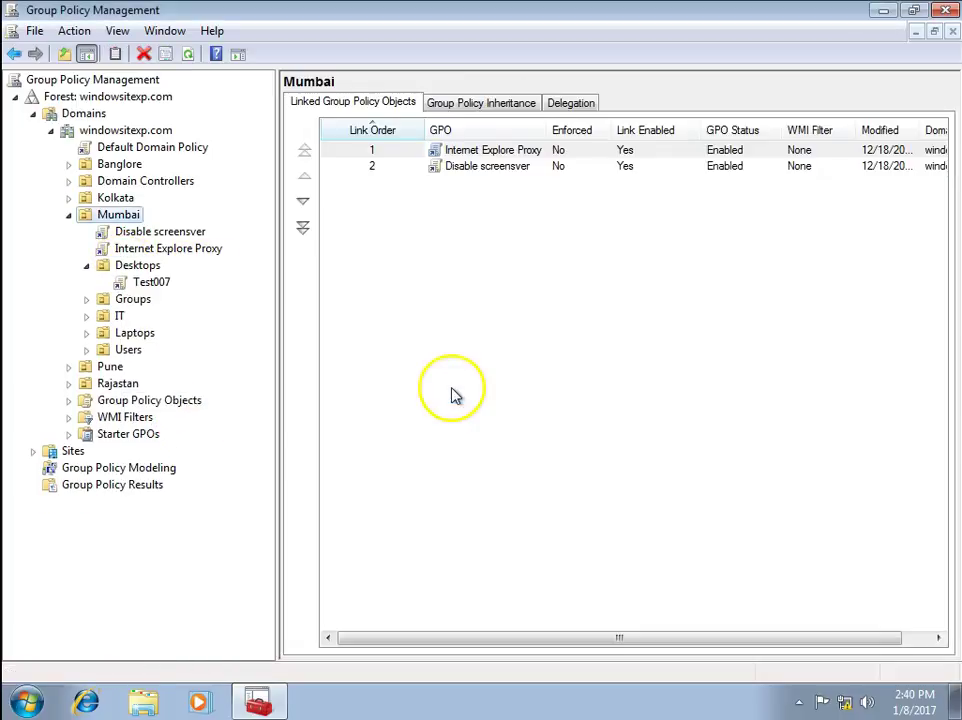
# Review the delegation of the Internet Explore Proxy GPO under Mumbai and try to edit the GPO
pyautogui.click(167, 249)
pyautogui.click(612, 389)
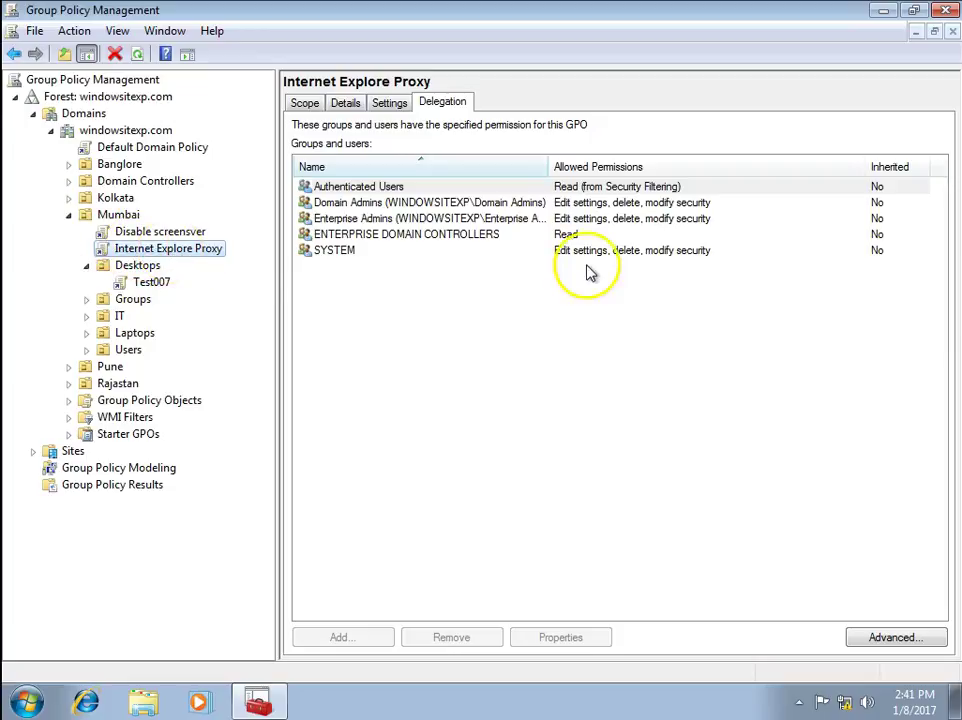
pyautogui.rightClick(140, 250)
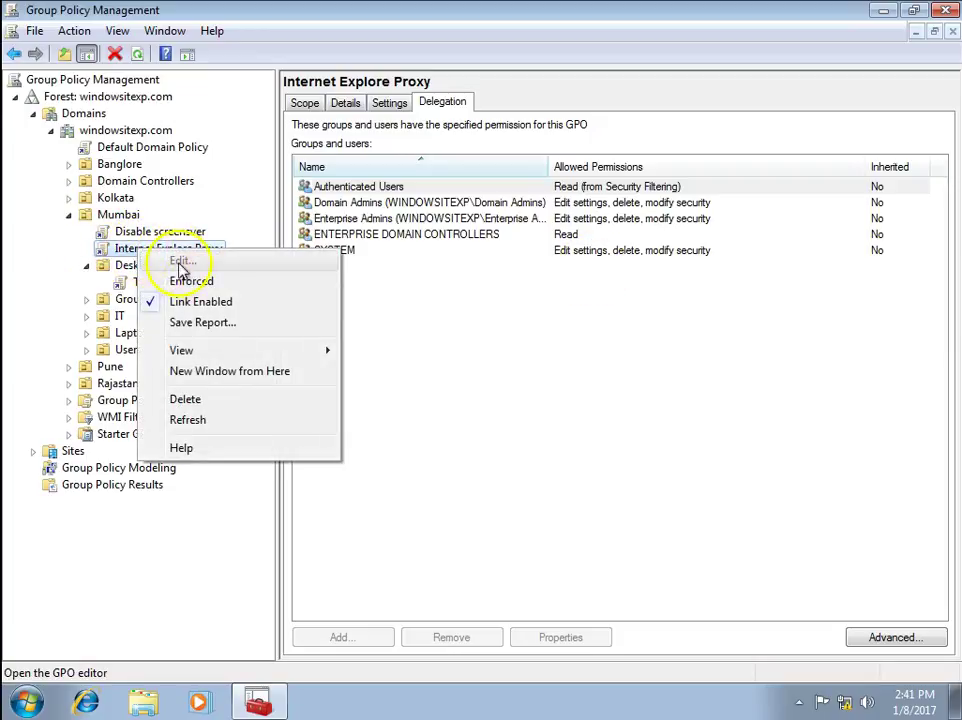
pyautogui.click(182, 262)
pyautogui.rightClick(200, 253)
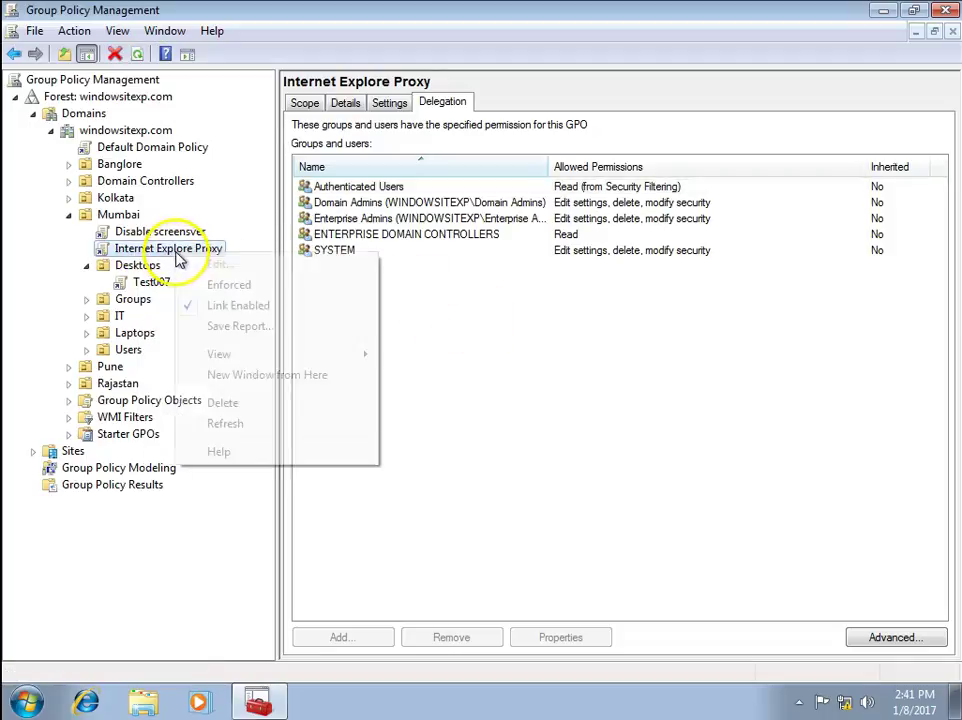
# Open the Disable screensver GPO under Mumbai and check its delegation and whether editing is available
pyautogui.click(128, 232)
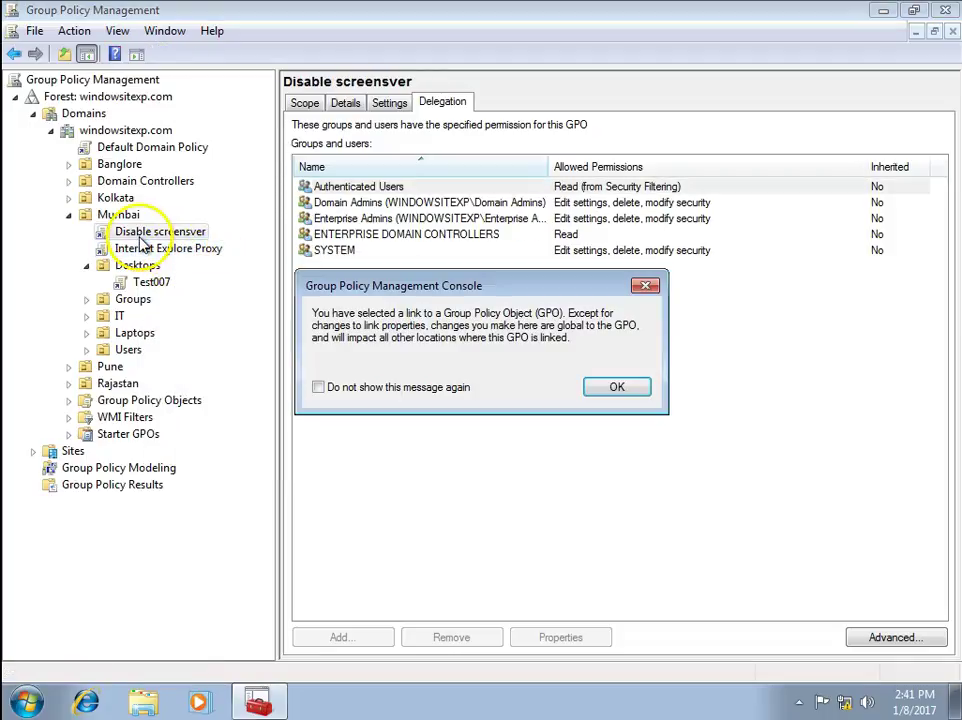
pyautogui.click(614, 388)
pyautogui.rightClick(155, 236)
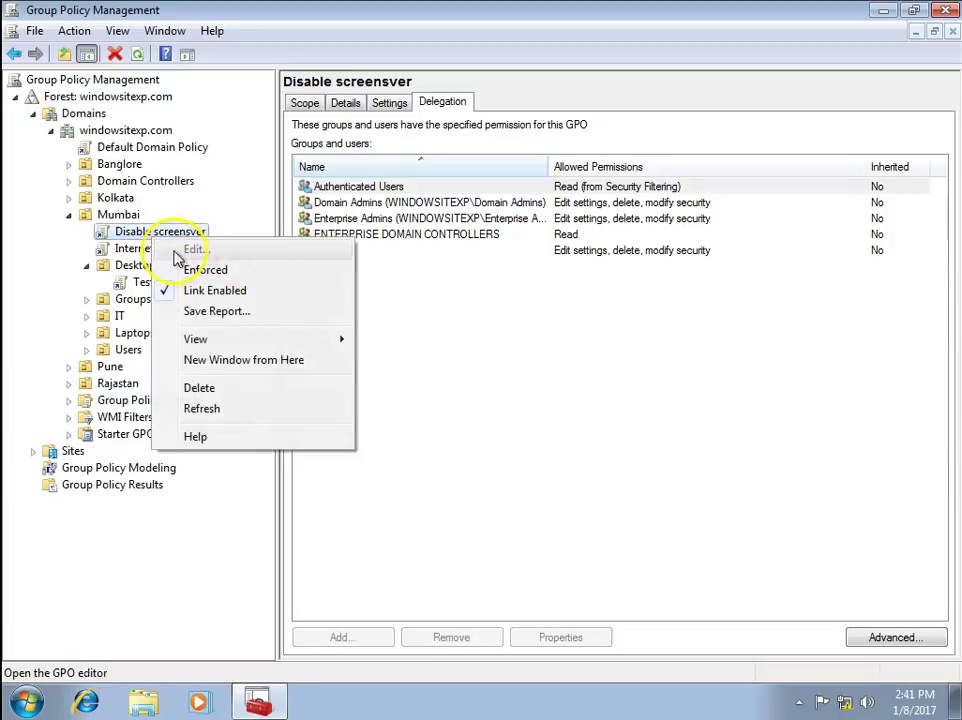
pyautogui.click(580, 423)
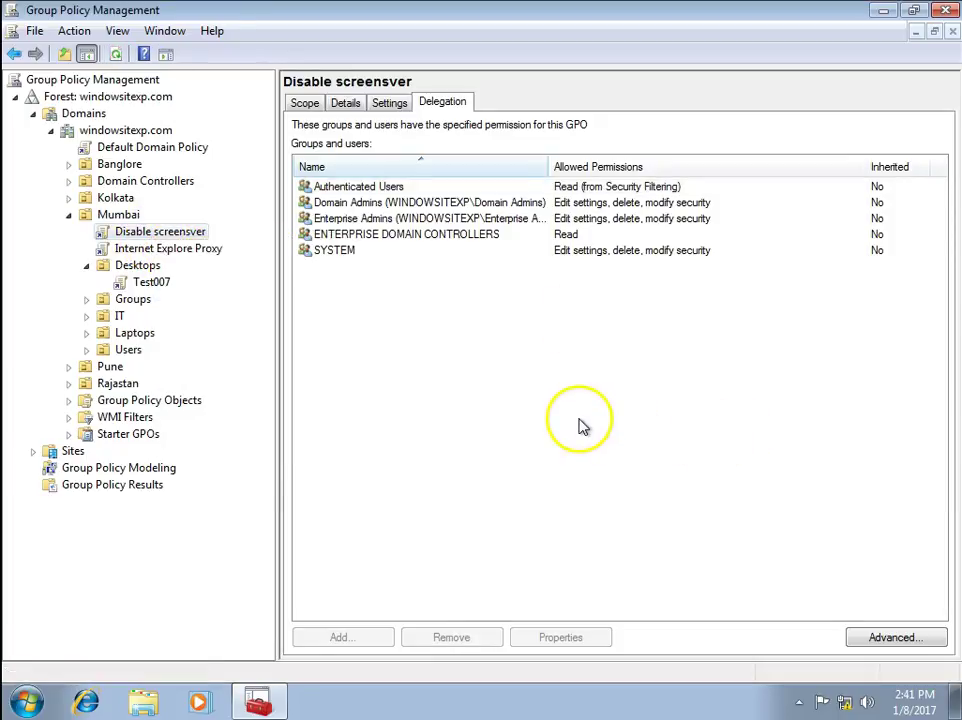
pyautogui.rightClick(147, 238)
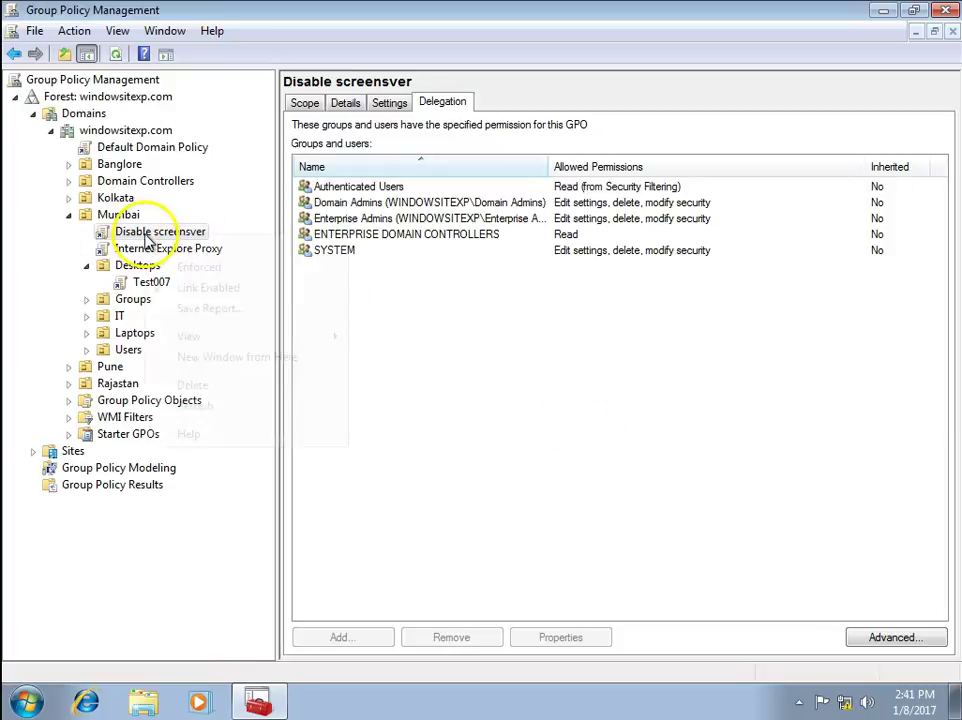
pyautogui.click(578, 408)
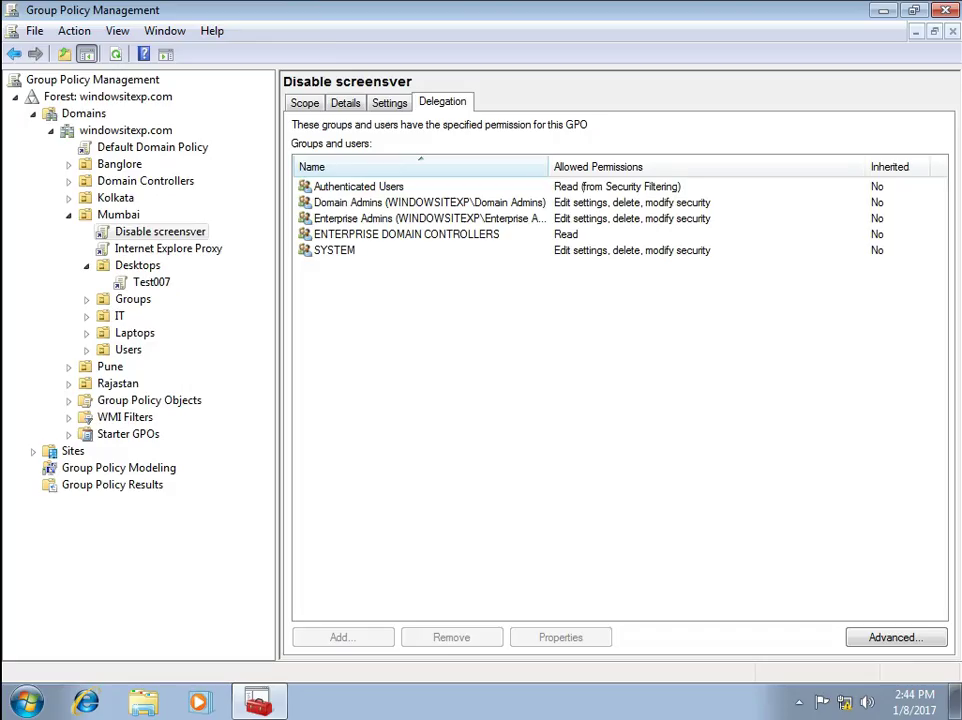
pyautogui.rightClick(163, 234)
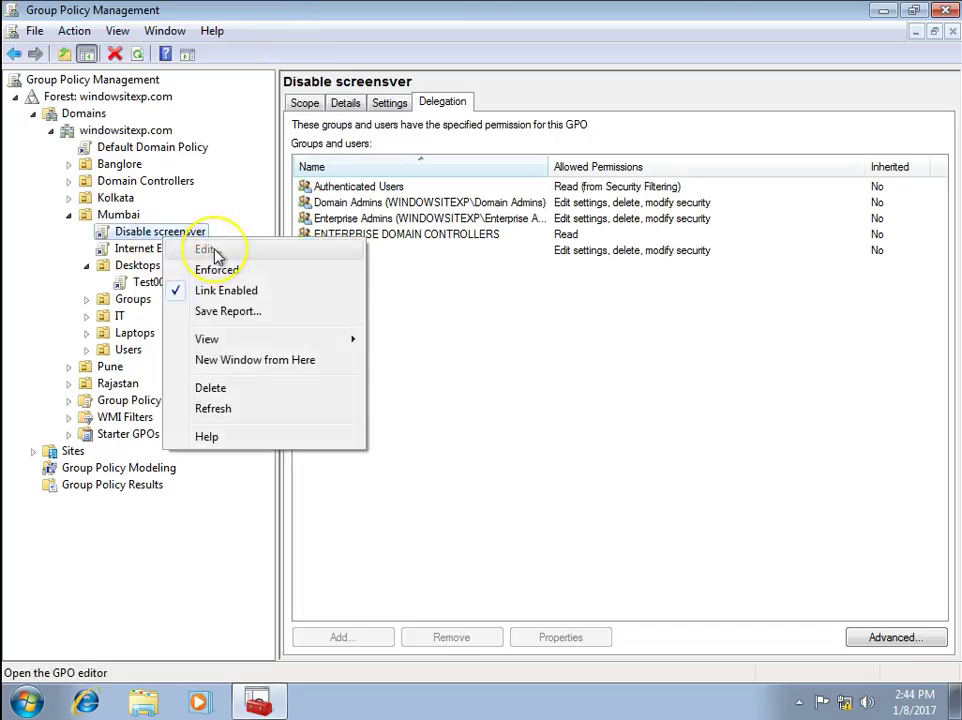
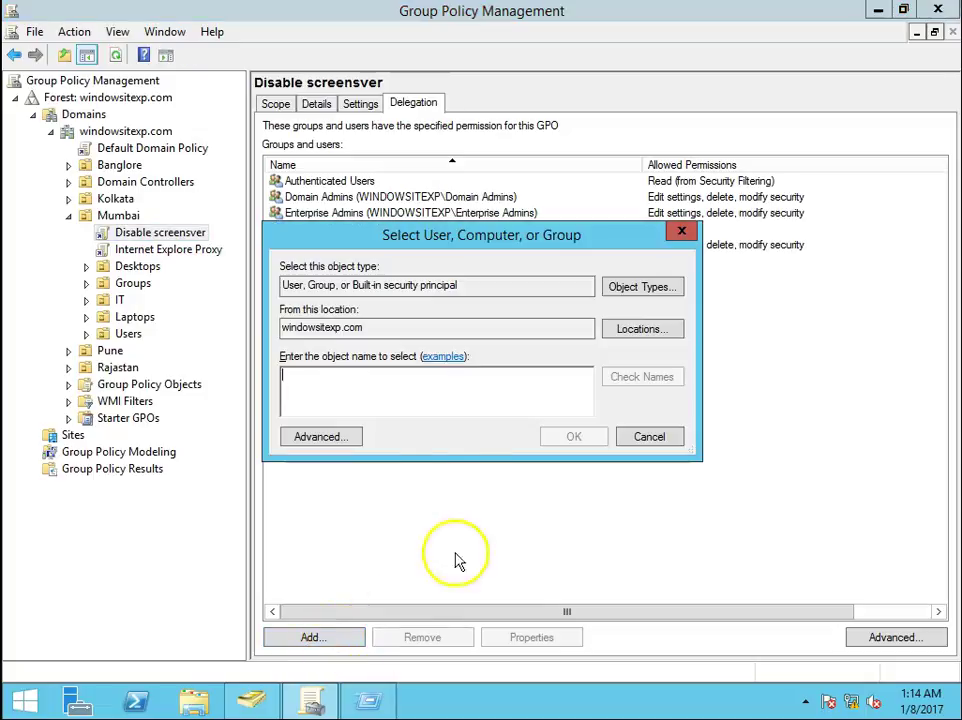
# On the server, select the Mumbai_GPO_Administrator group as a new delegate for the Disable screensver GPO
pyautogui.write('gpo')
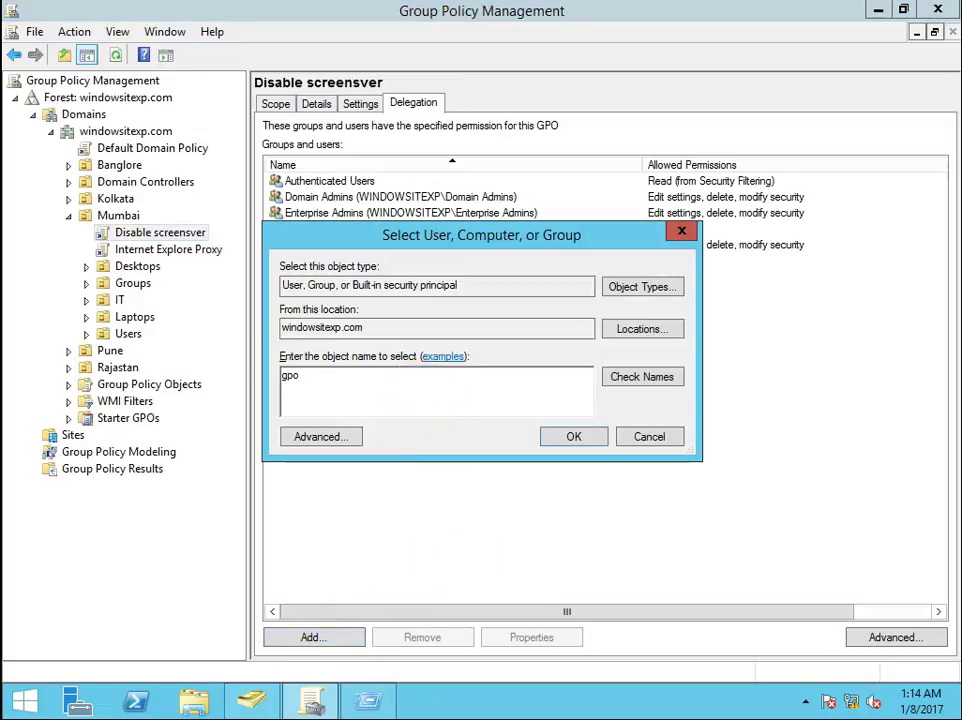
pyautogui.press('BackSpace')
pyautogui.press('BackSpace')
pyautogui.write('mu')
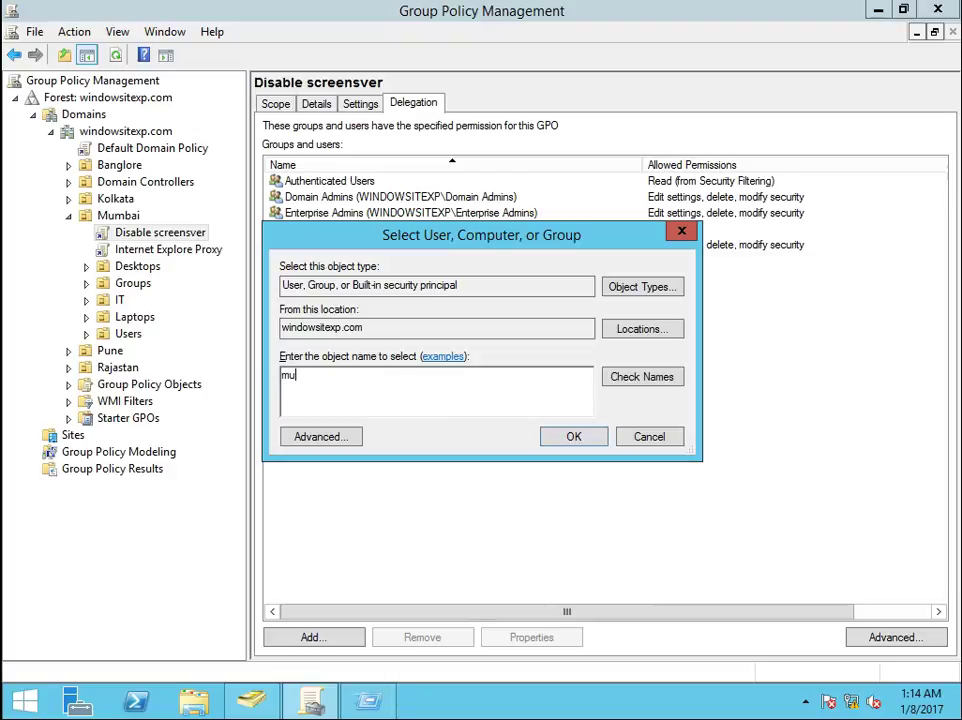
pyautogui.press('Return')
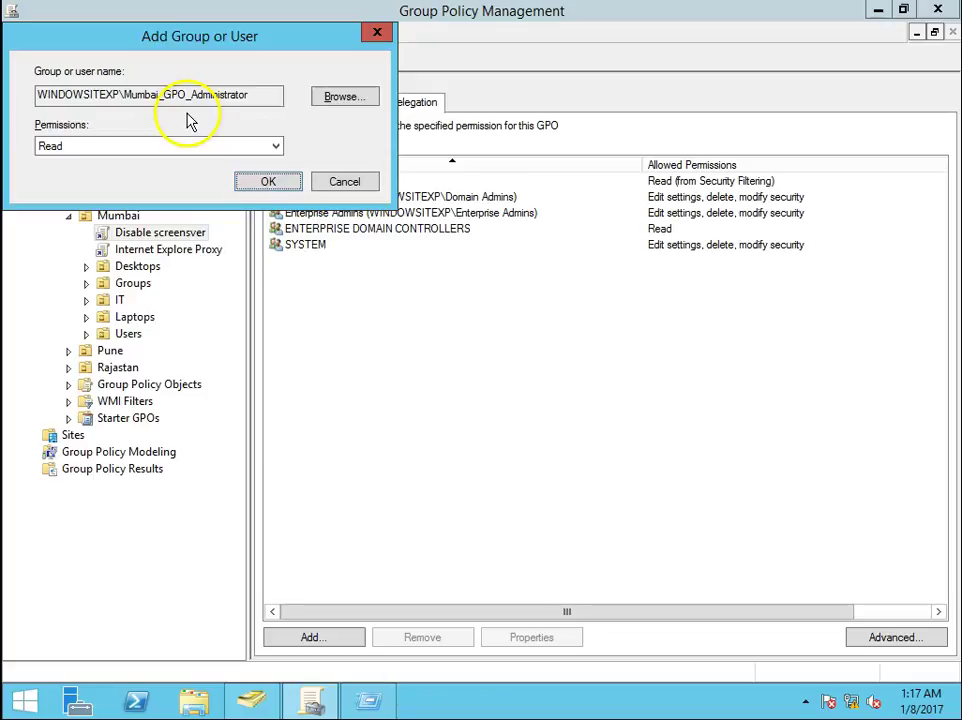
# Grant Mumbai_GPO_Administrator the "Edit settings, delete, modify security" permission on the Disable screensver GPO and review its delegation entry
pyautogui.click(120, 147)
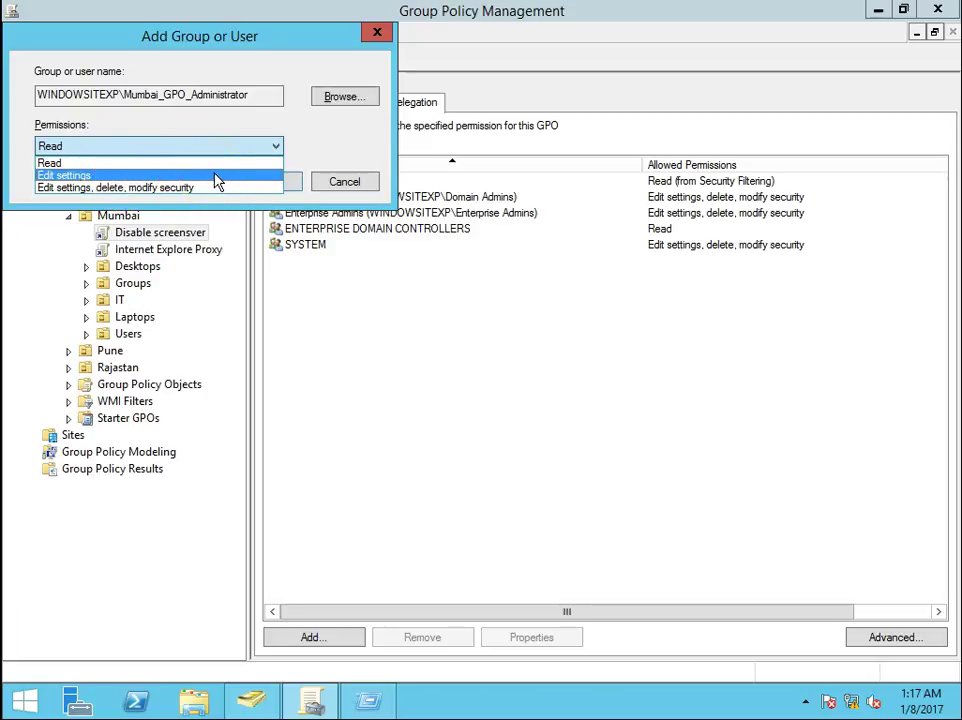
pyautogui.click(146, 189)
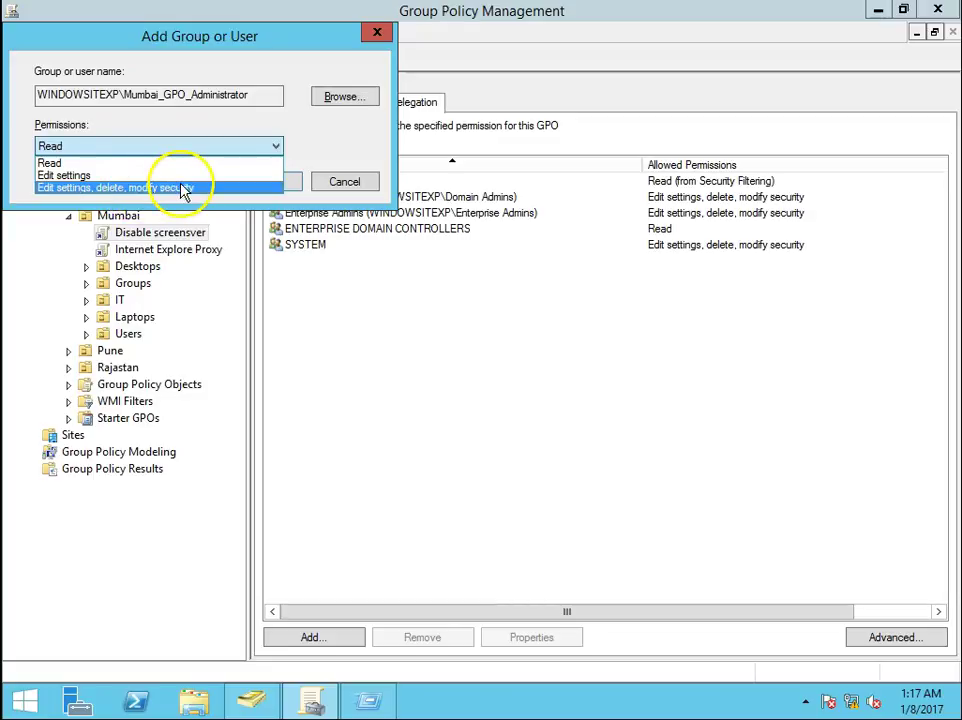
pyautogui.click(245, 40)
pyautogui.moveTo(200, 40); pyautogui.dragTo(655, 260)
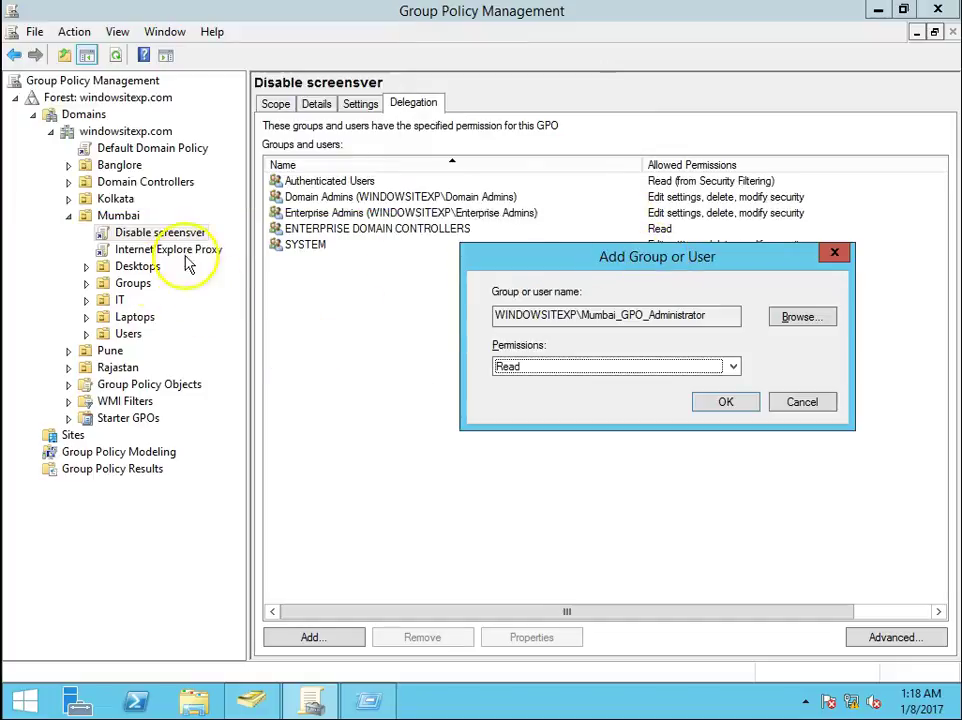
pyautogui.click(645, 367)
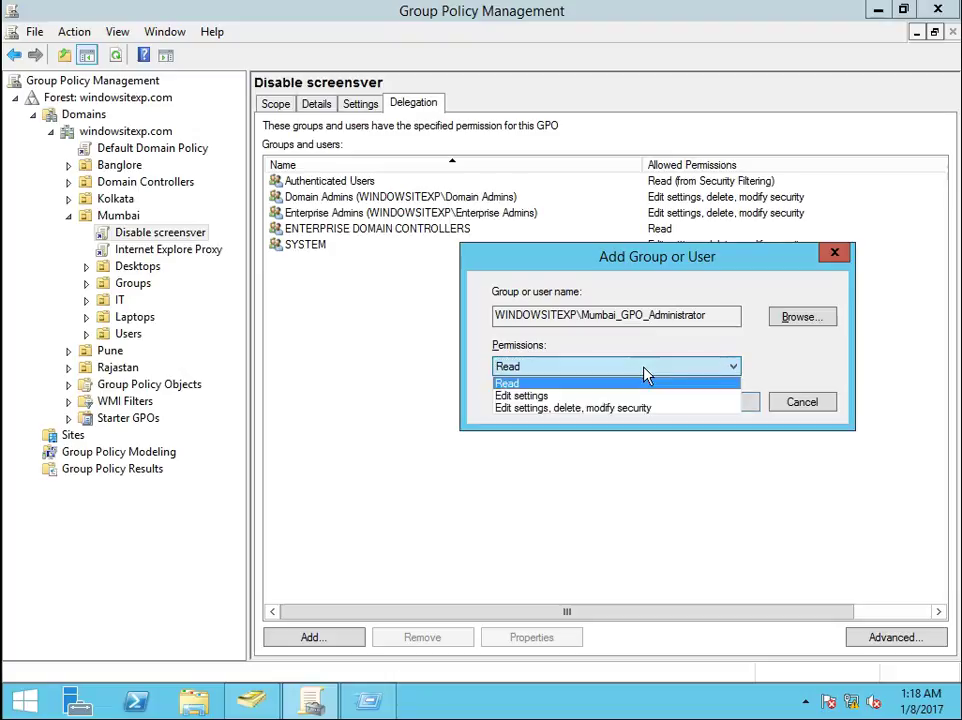
pyautogui.click(548, 409)
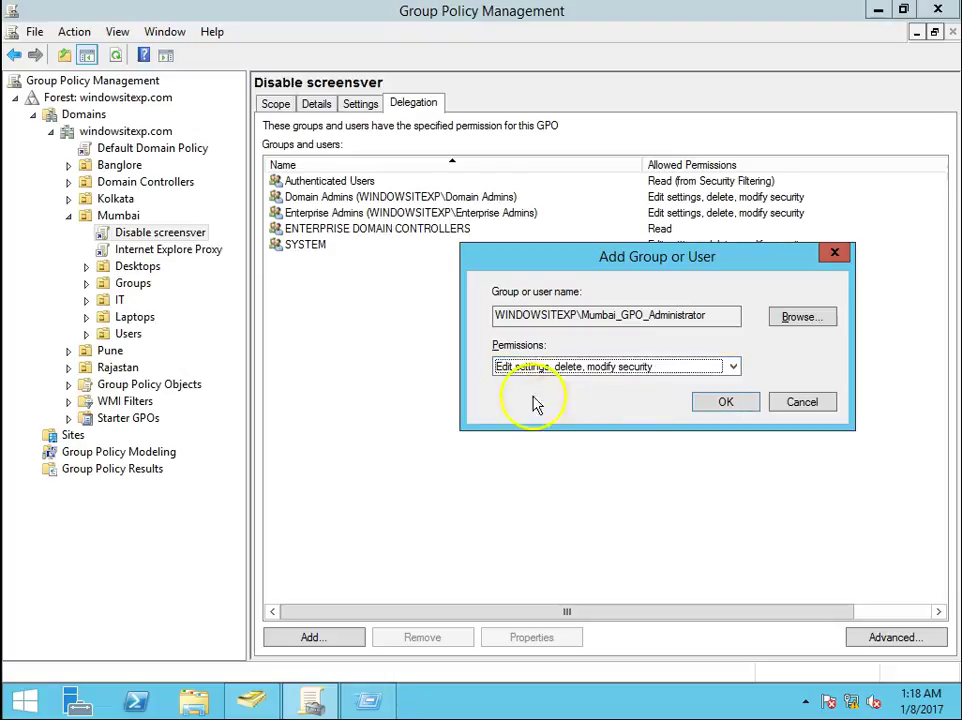
pyautogui.click(727, 404)
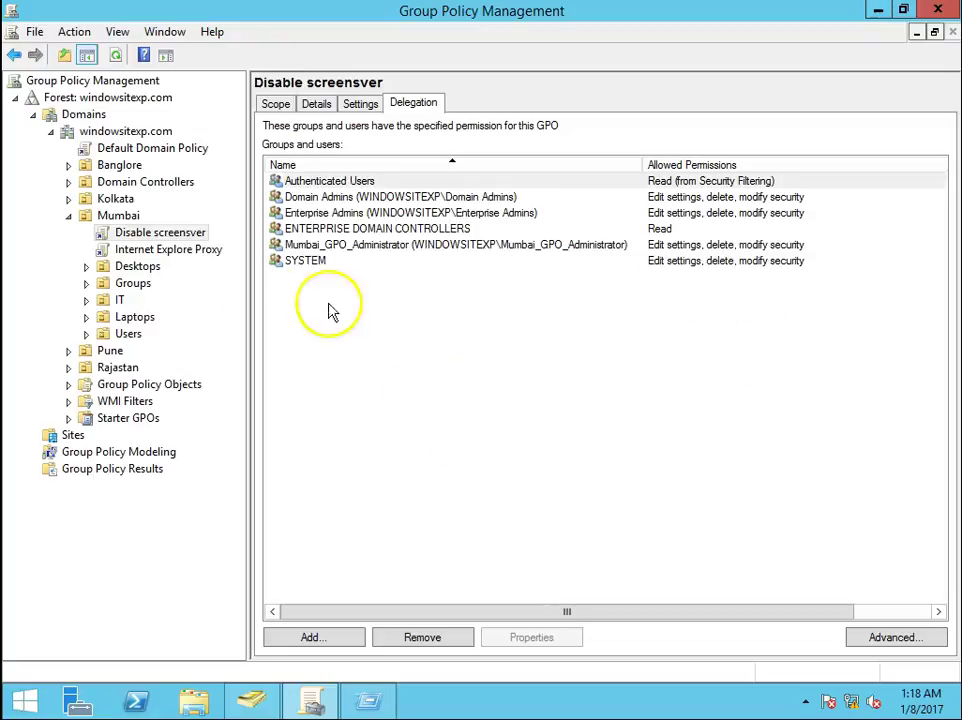
pyautogui.click(368, 246)
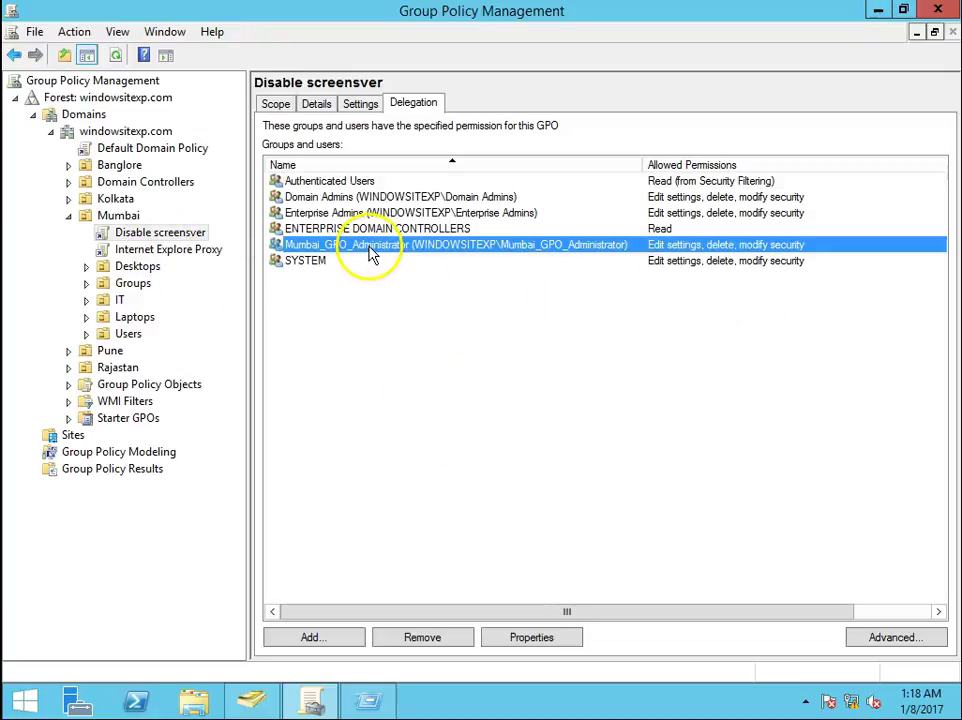
pyautogui.moveTo(610, 612); pyautogui.dragTo(825, 616)
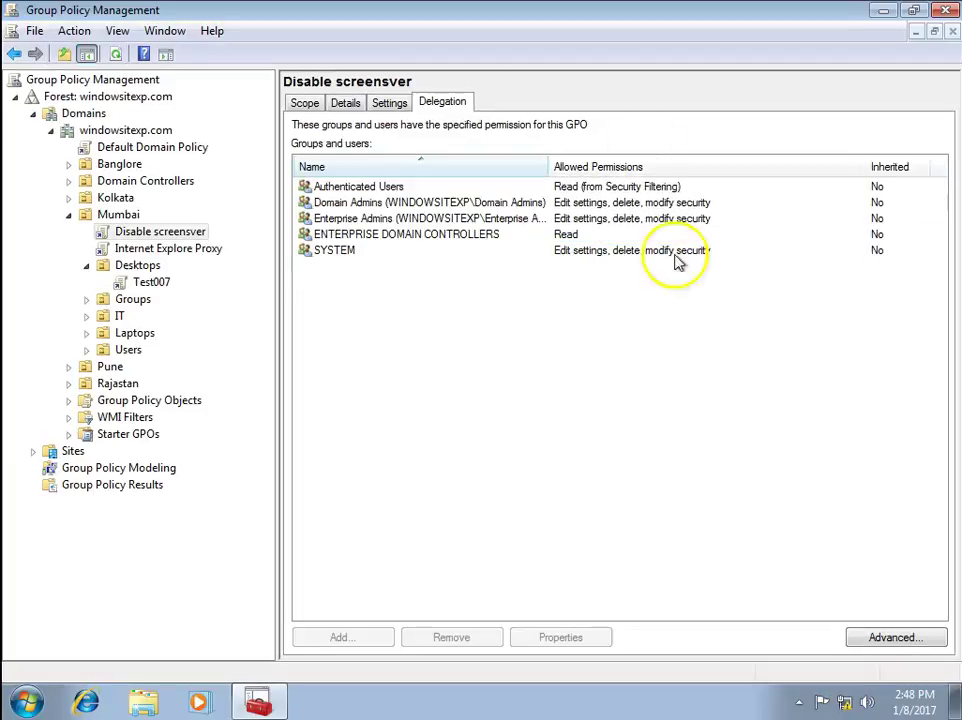
# Reload the Disable screensver GPO's delegation by switching to Internet Explore Proxy and back, and check the Mumbai_GPO_Administrator entry
pyautogui.click(176, 252)
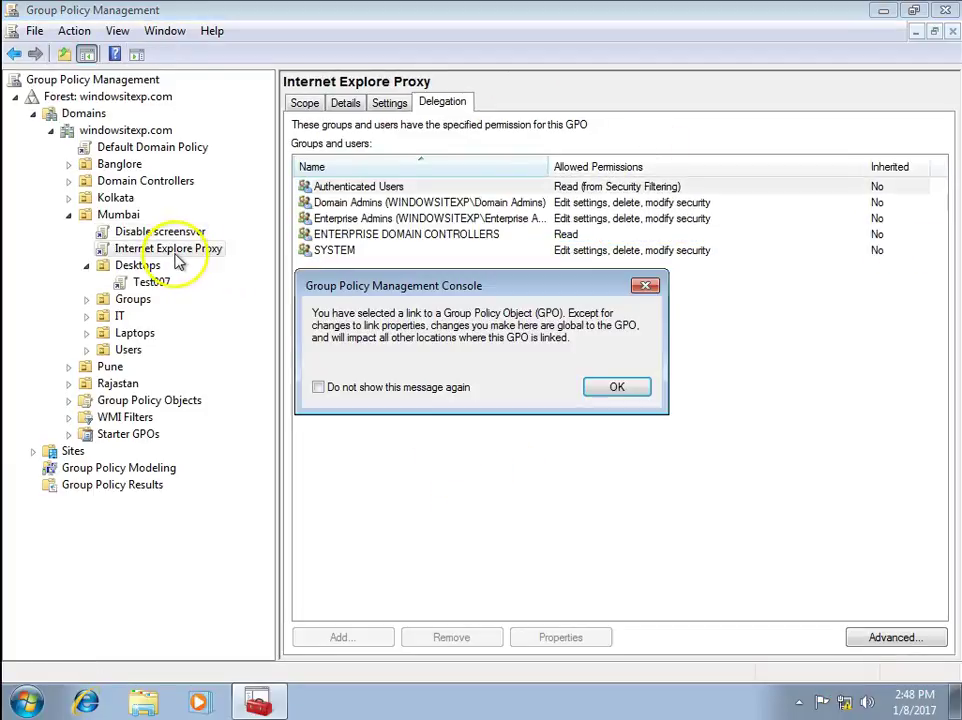
pyautogui.click(620, 390)
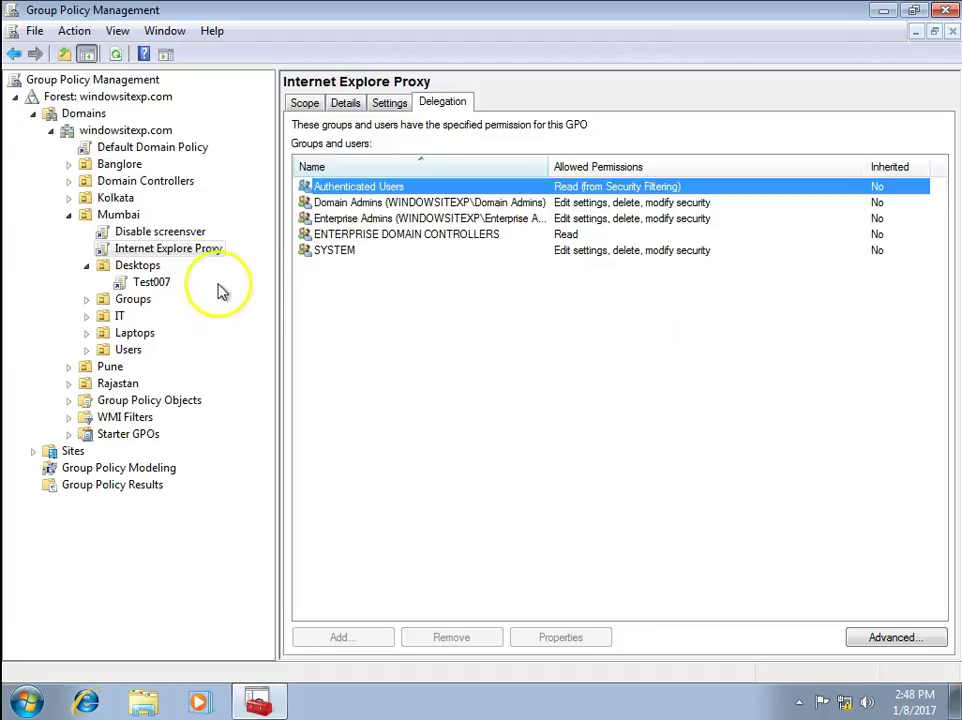
pyautogui.click(135, 231)
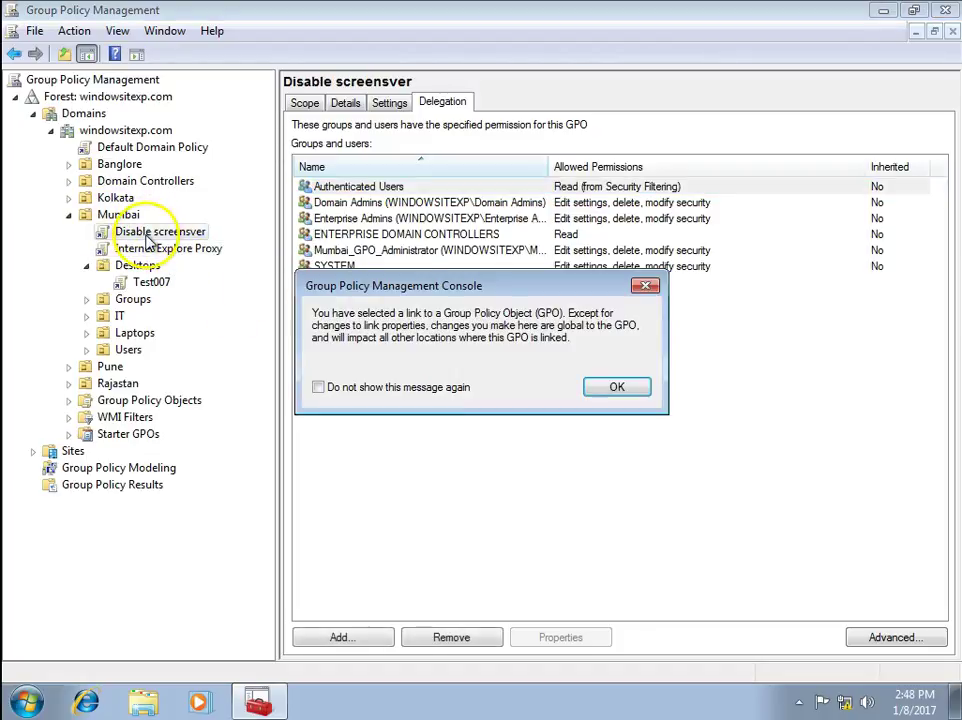
pyautogui.click(620, 388)
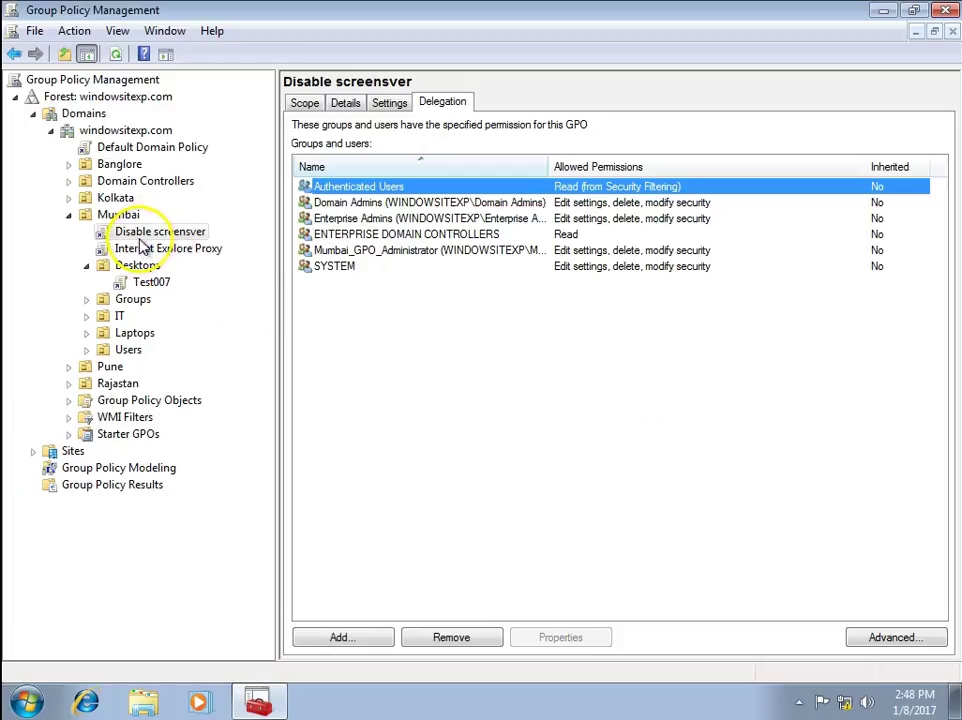
pyautogui.click(397, 250)
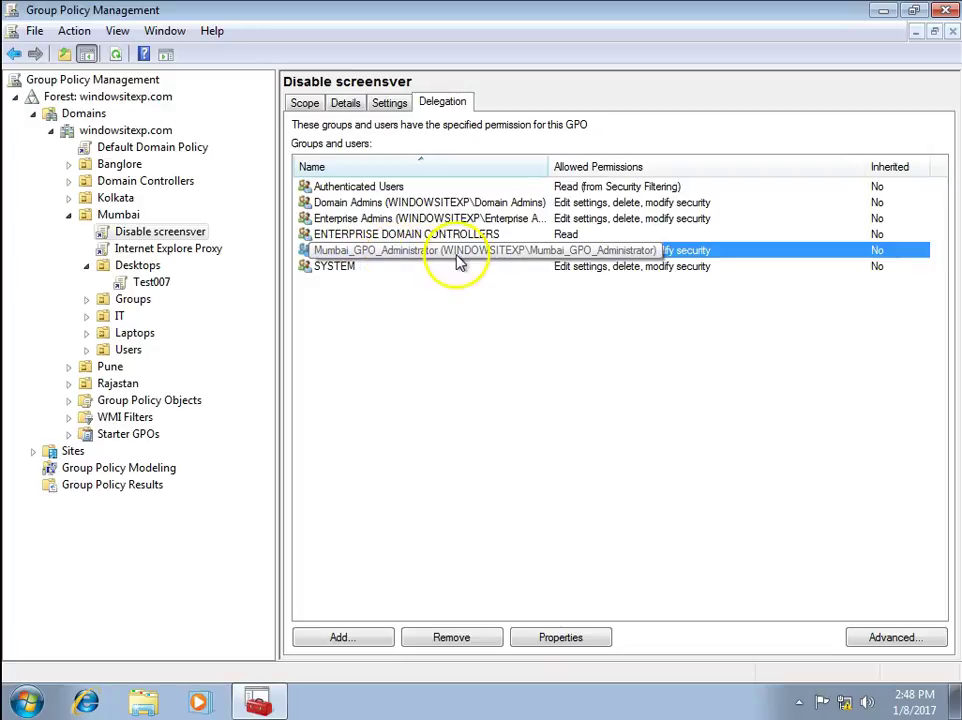
# Open the Disable screensver GPO for editing and expand Windows Settings under the User Configuration preferences
pyautogui.rightClick(196, 236)
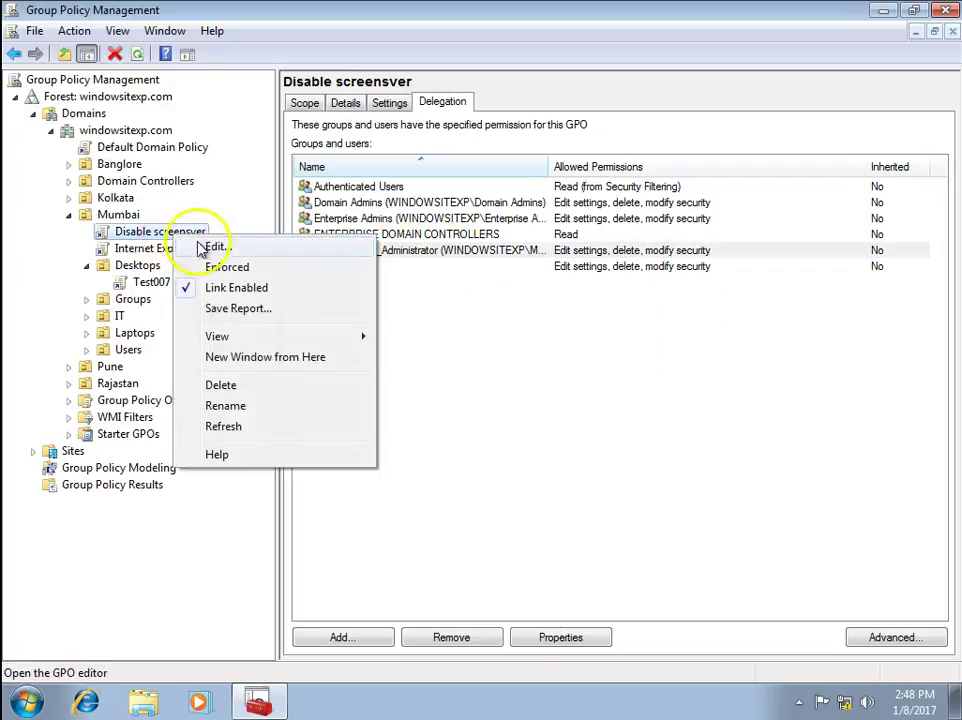
pyautogui.click(208, 245)
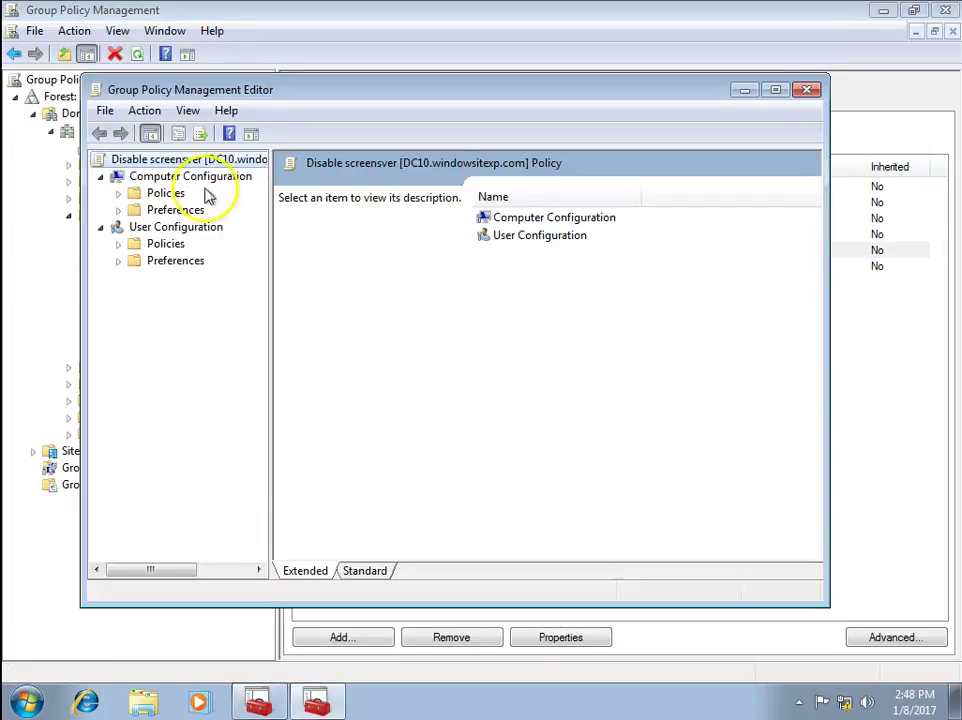
pyautogui.click(172, 197)
pyautogui.click(193, 212)
pyautogui.click(163, 262)
pyautogui.click(118, 261)
pyautogui.click(200, 277)
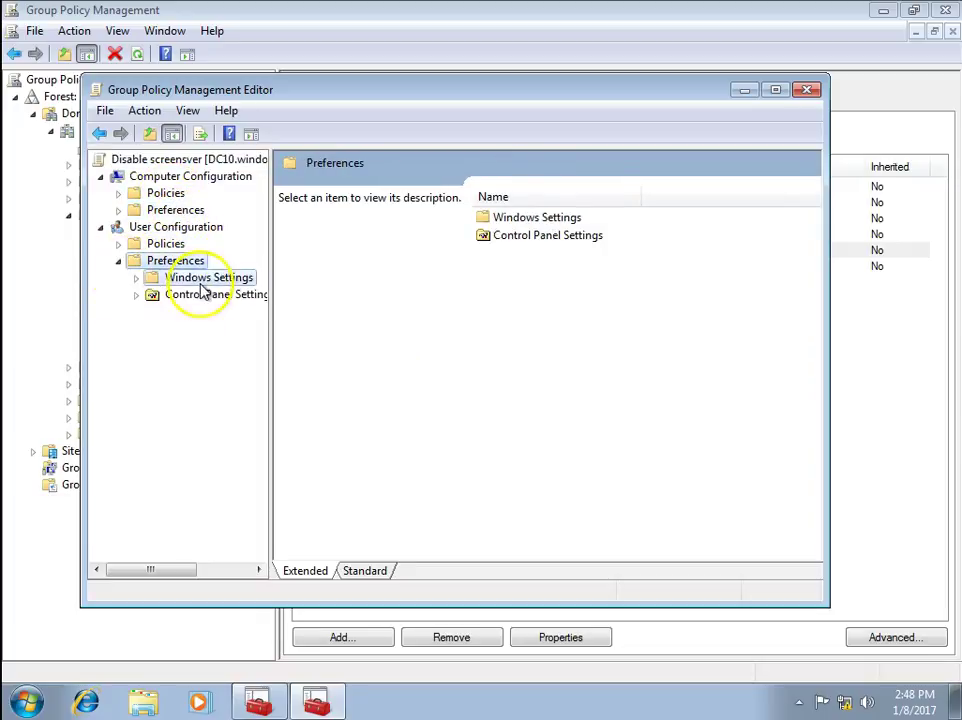
pyautogui.click(136, 277)
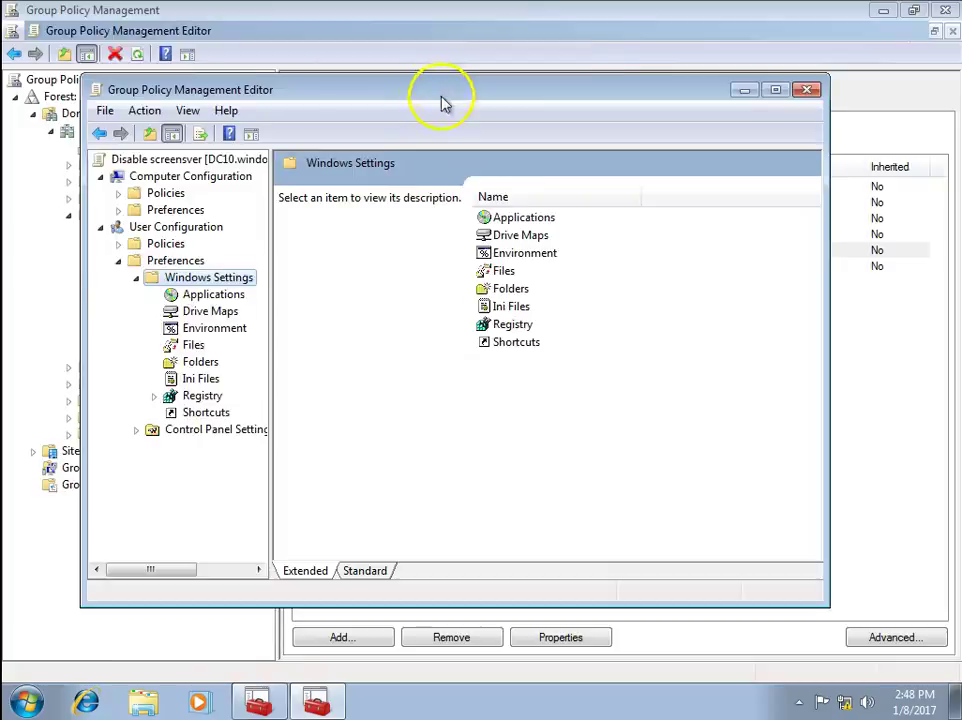
# Enlarge the policy editor and its tree, view the Drive Maps preferences, and collapse the User Configuration preferences
pyautogui.doubleClick(438, 91)
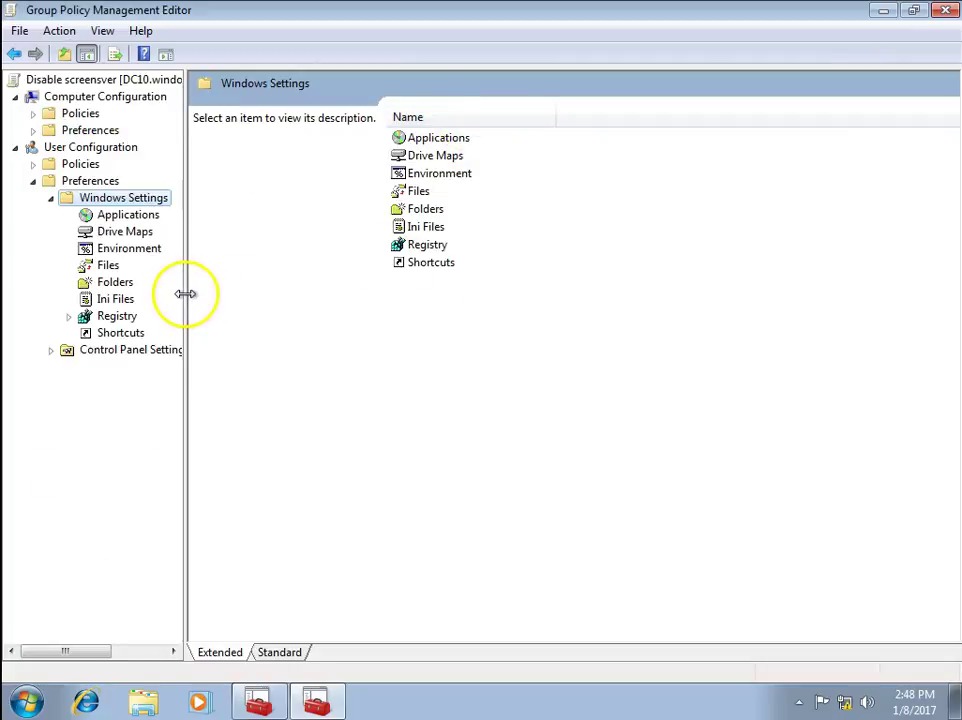
pyautogui.moveTo(185, 293); pyautogui.dragTo(337, 296)
pyautogui.click(110, 233)
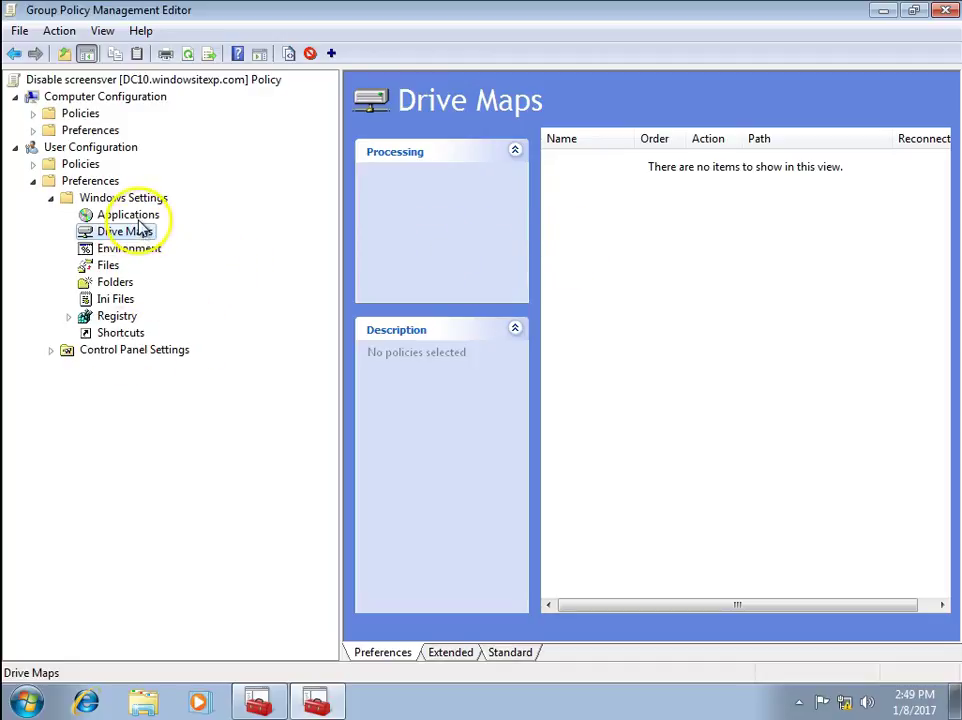
pyautogui.click(51, 198)
pyautogui.click(33, 181)
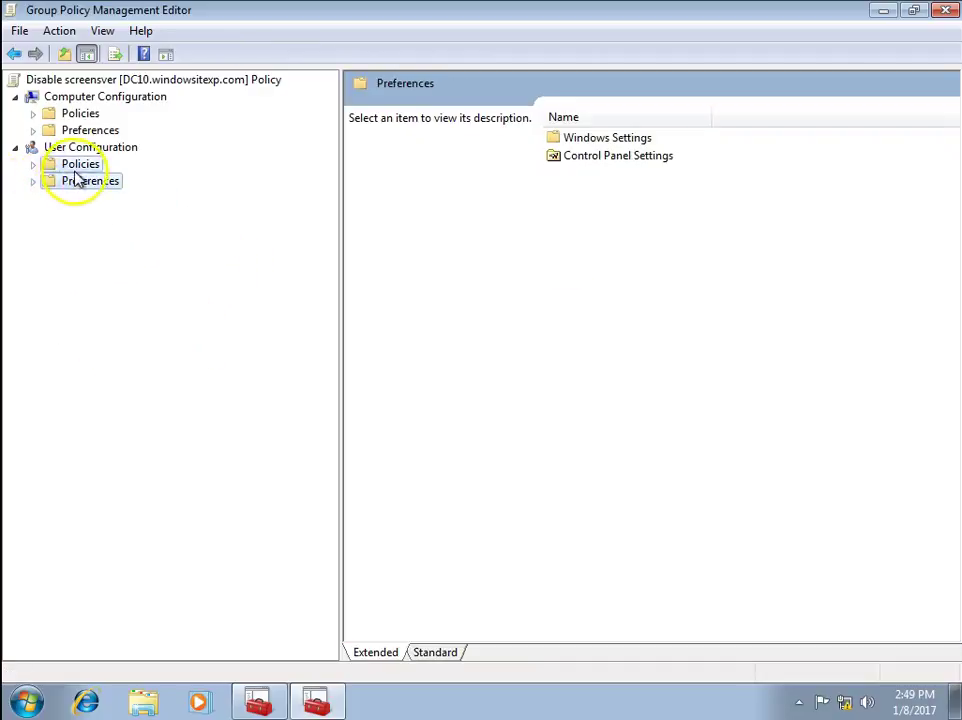
# List the Start Menu and Taskbar settings from the User Configuration Administrative Templates in the Standard view
pyautogui.doubleClick(46, 164)
pyautogui.click(120, 199)
pyautogui.click(51, 198)
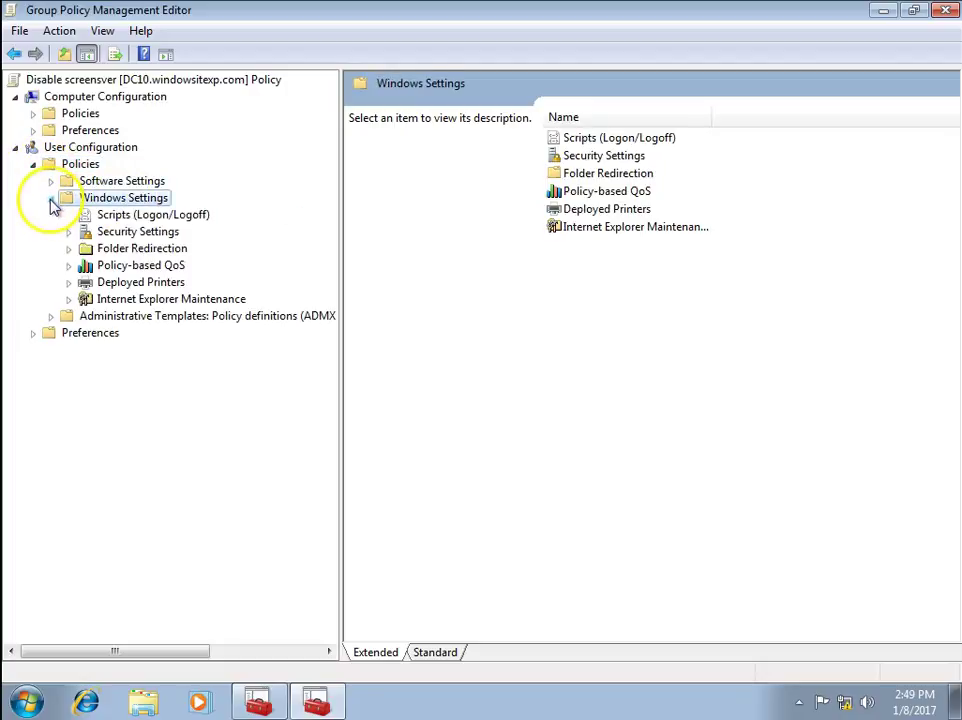
pyautogui.click(66, 318)
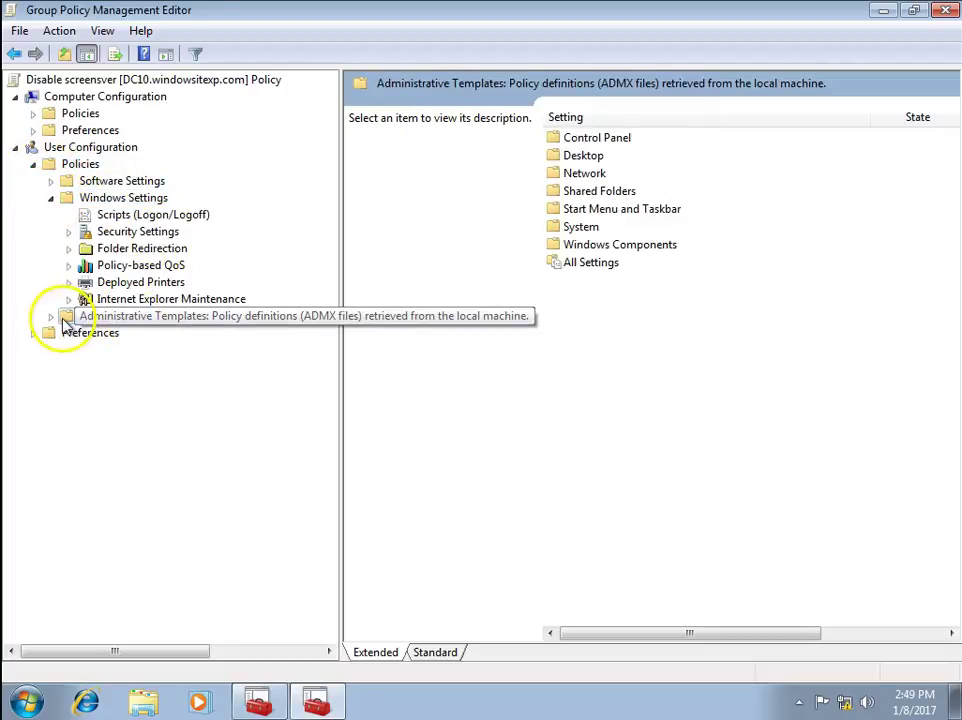
pyautogui.doubleClick(66, 320)
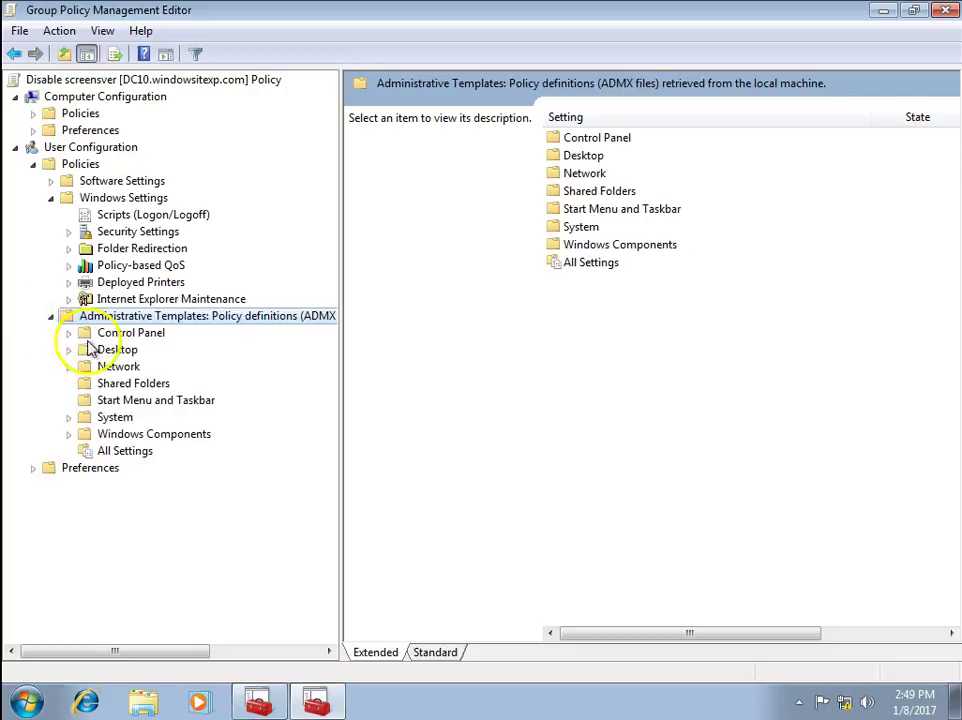
pyautogui.click(146, 406)
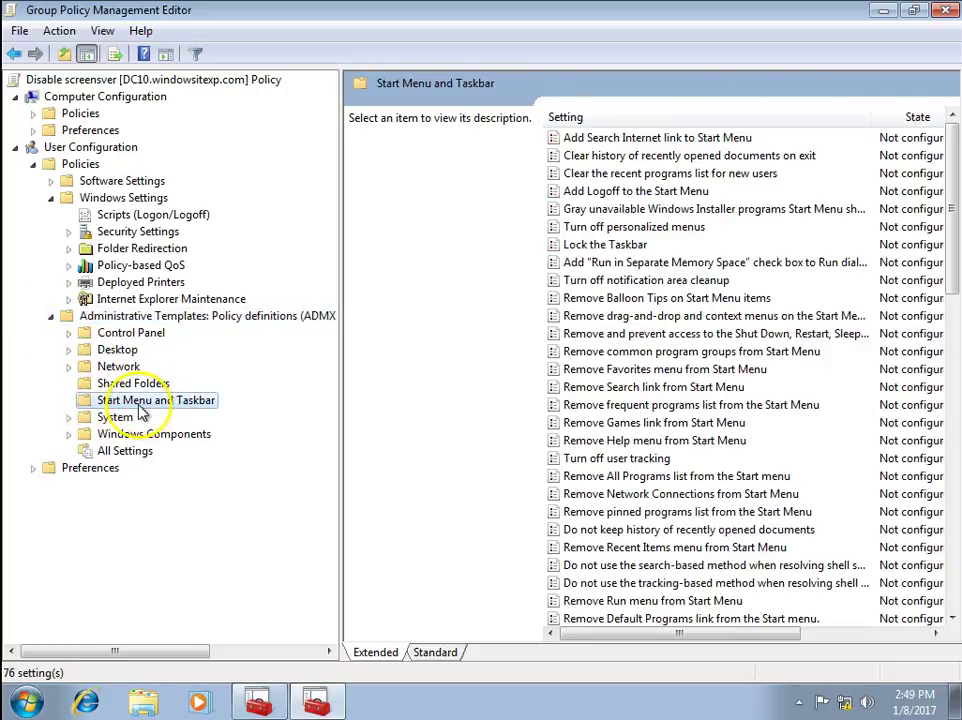
pyautogui.click(569, 403)
pyautogui.click(433, 650)
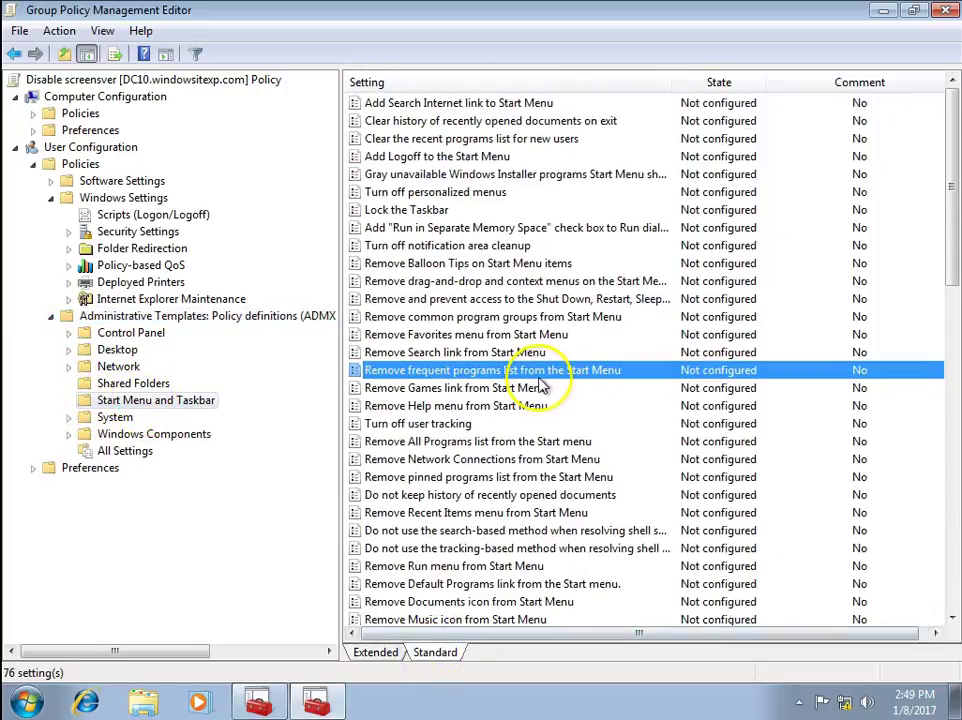
# Set the "Add Logoff to the Start Menu" policy to Enabled, apply it, and close the policy editor
pyautogui.click(410, 160)
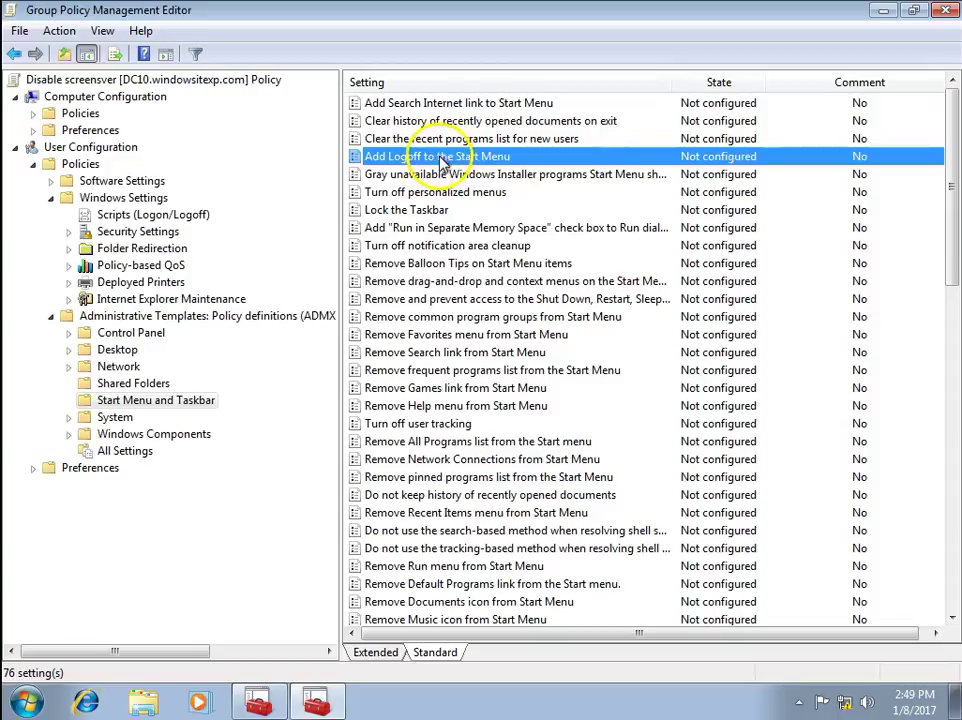
pyautogui.doubleClick(495, 160)
pyautogui.click(146, 236)
pyautogui.moveTo(401, 140); pyautogui.dragTo(405, 95)
pyautogui.doubleClick(405, 95)
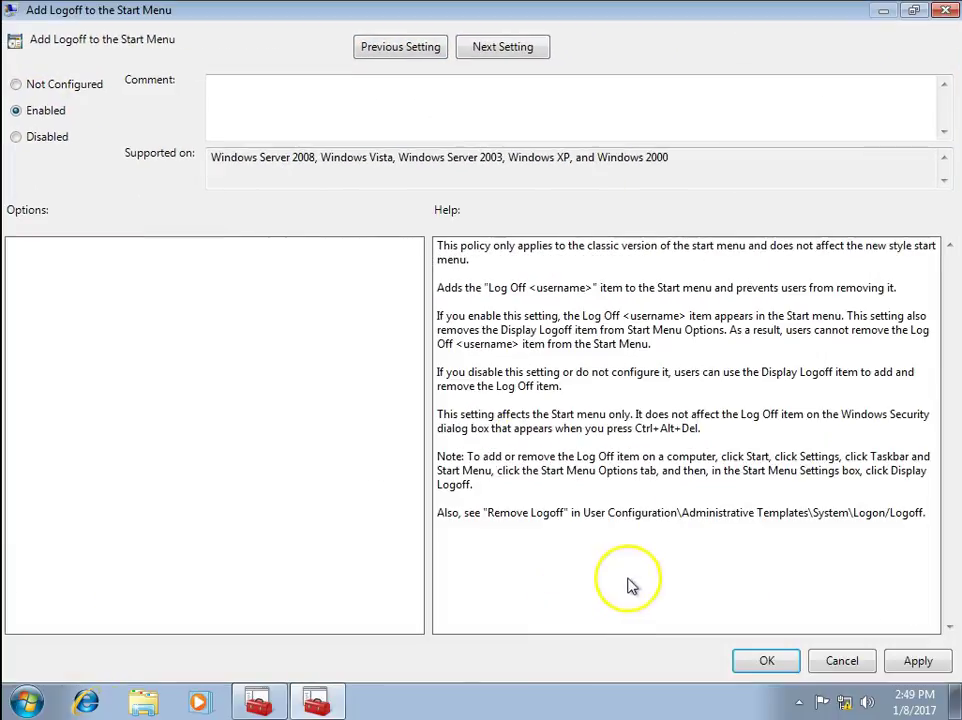
pyautogui.click(925, 665)
pyautogui.click(780, 668)
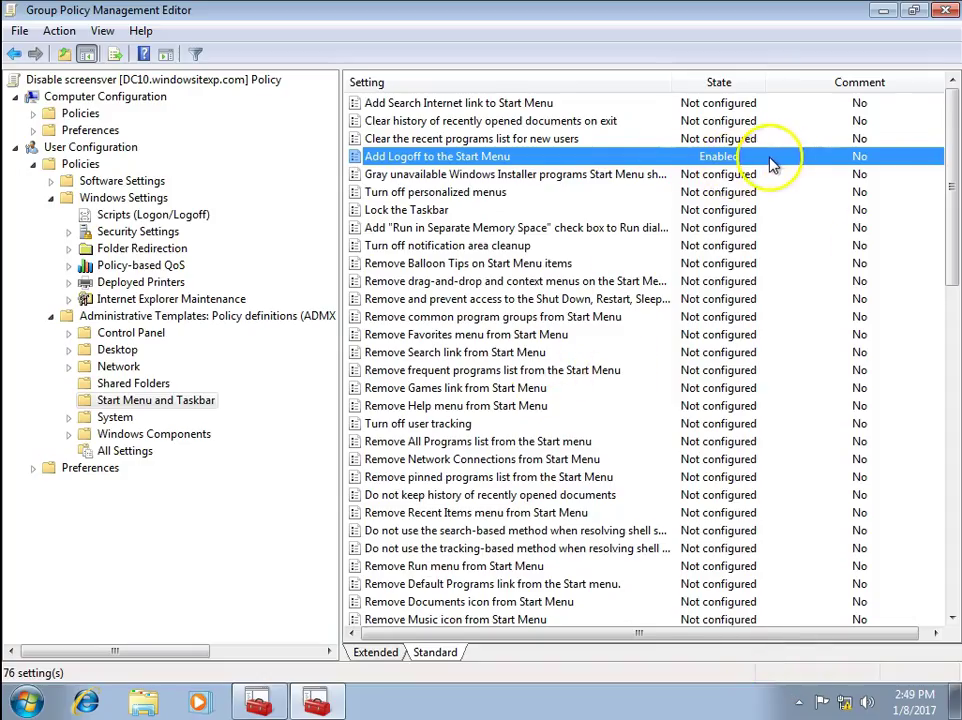
pyautogui.click(945, 10)
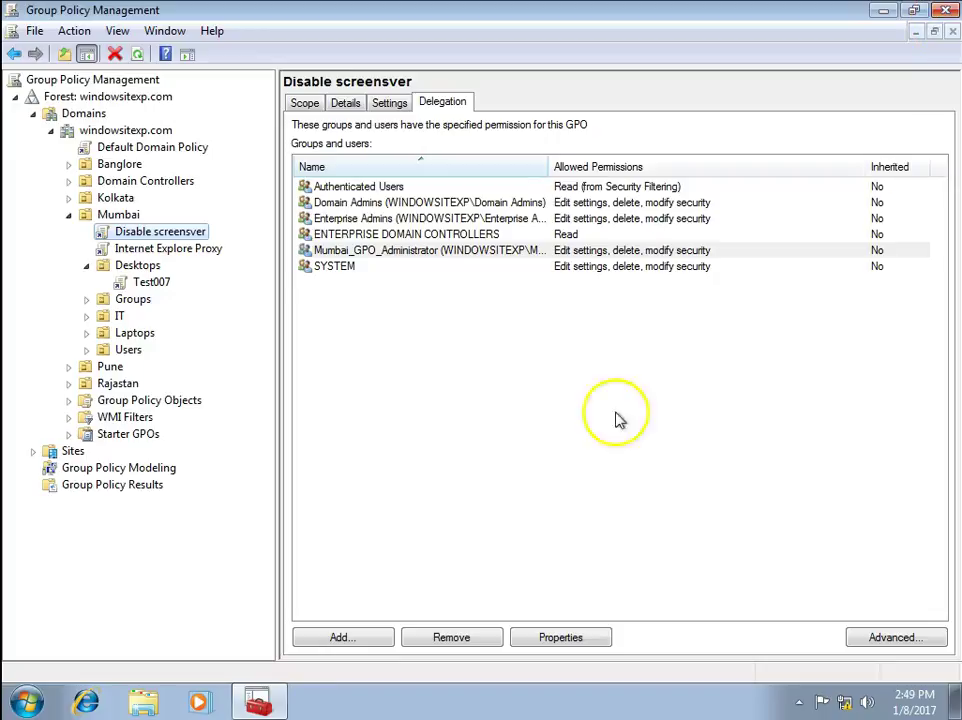
# Check the log off and shutdown options in the Windows Start menu and dismiss it
pyautogui.click(22, 703)
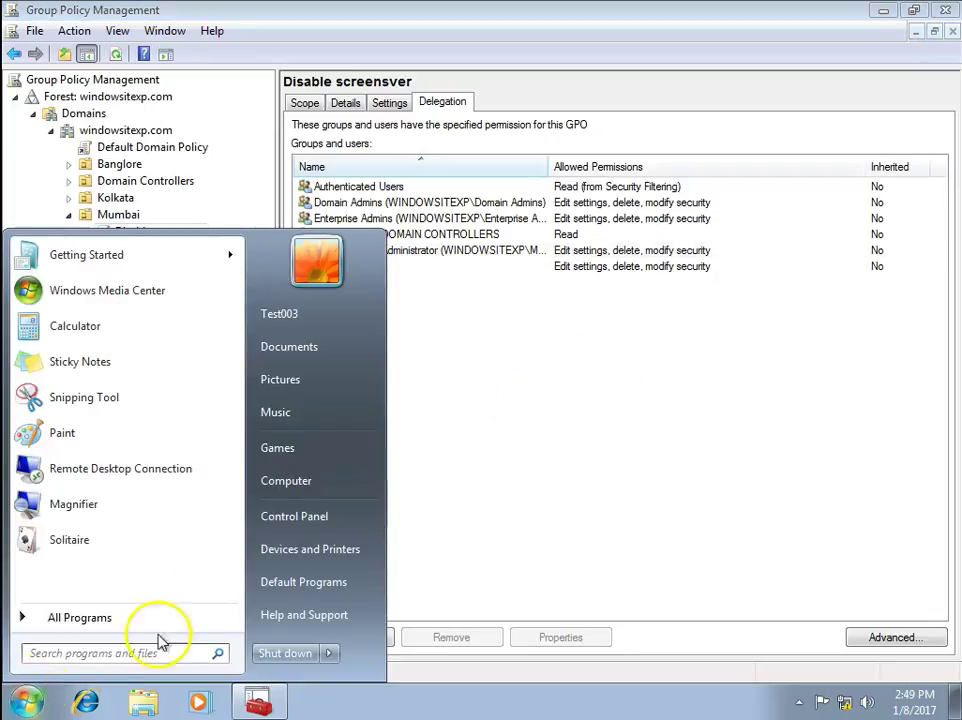
pyautogui.click(331, 654)
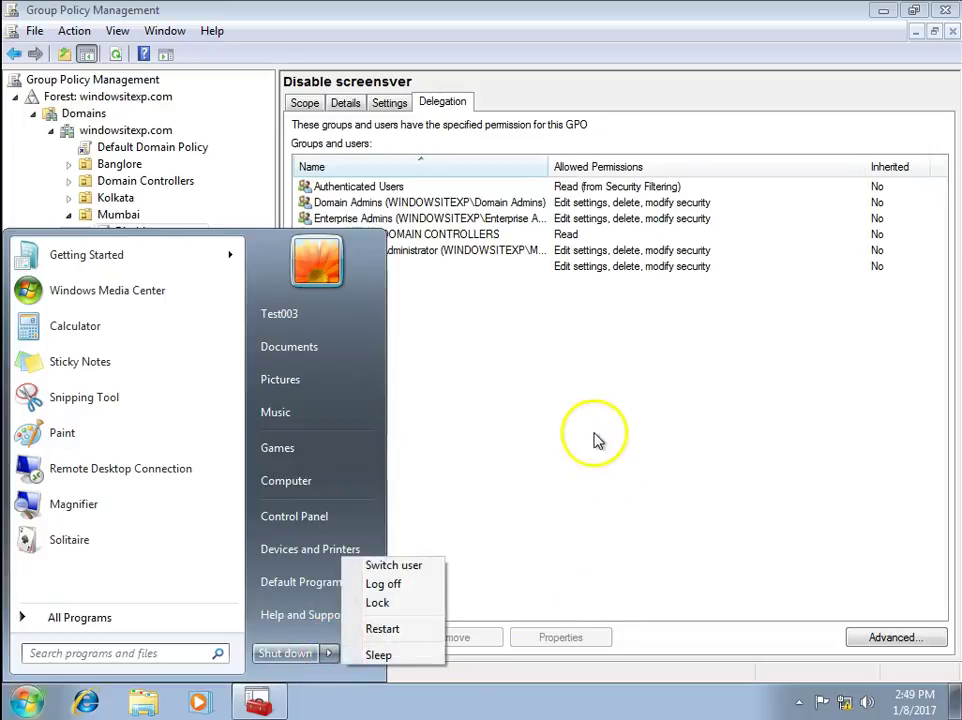
pyautogui.click(620, 410)
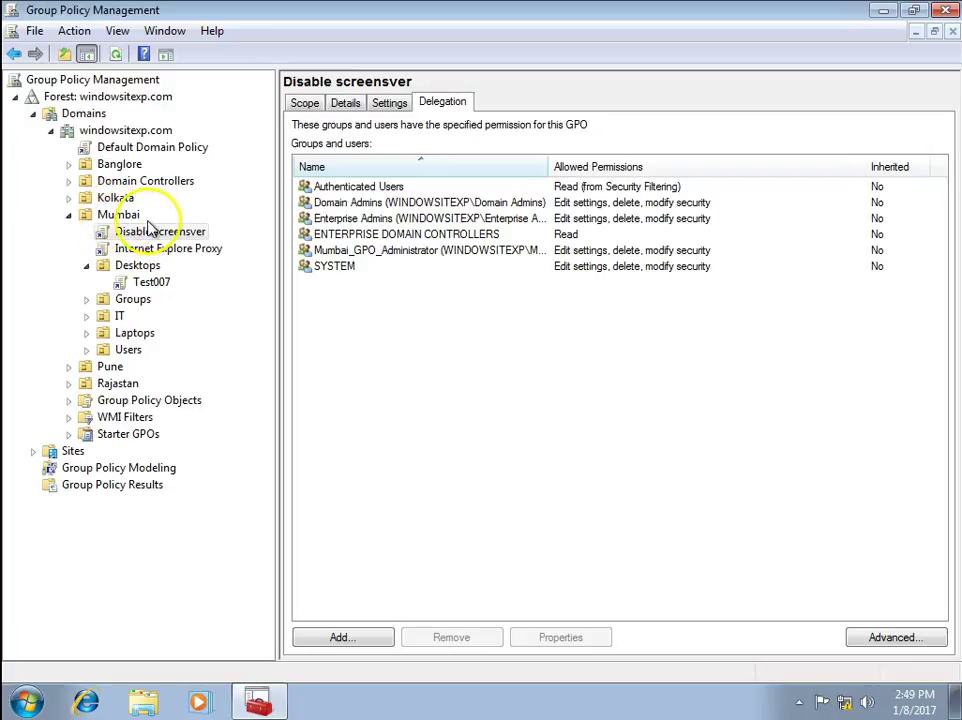
# Review the Disable screensver settings report down to the Start Menu and Taskbar policy and its explanation, and close Group Policy Management
pyautogui.click(385, 103)
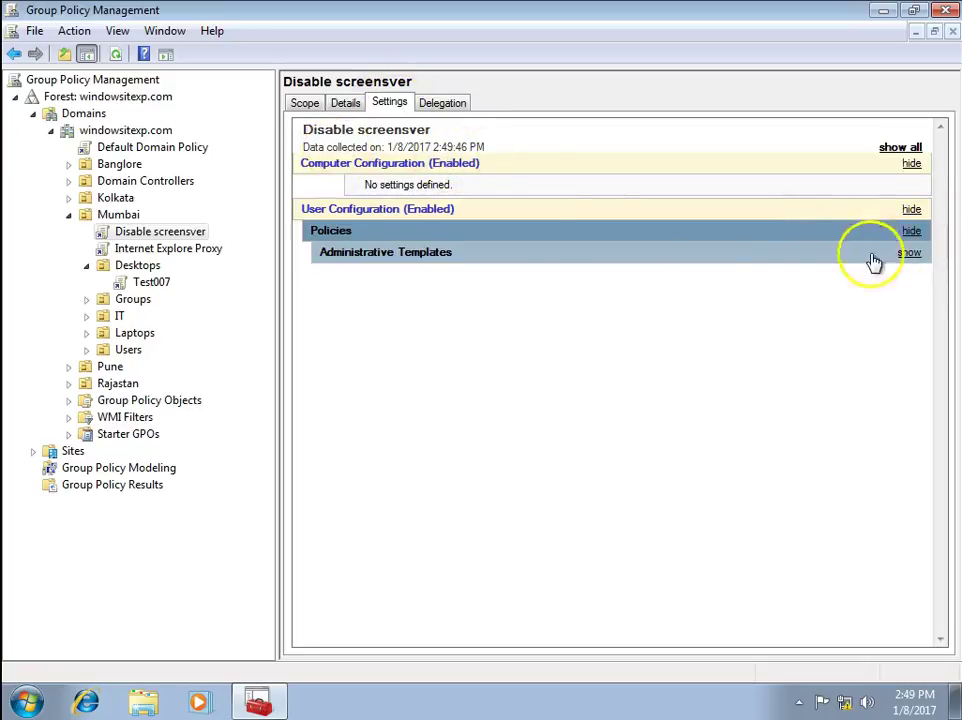
pyautogui.click(912, 256)
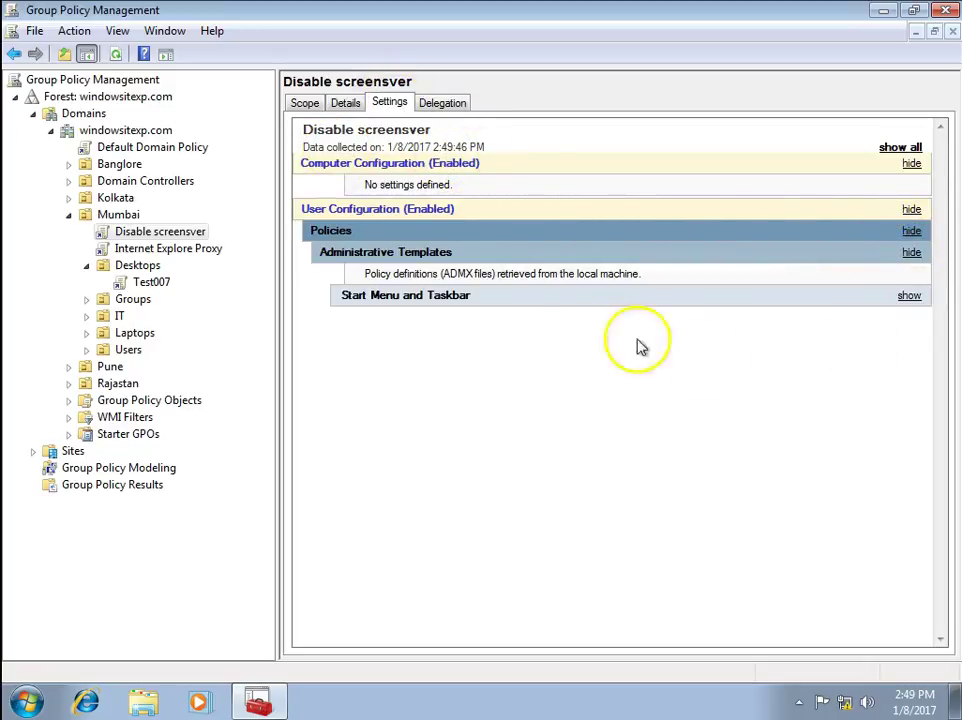
pyautogui.click(587, 300)
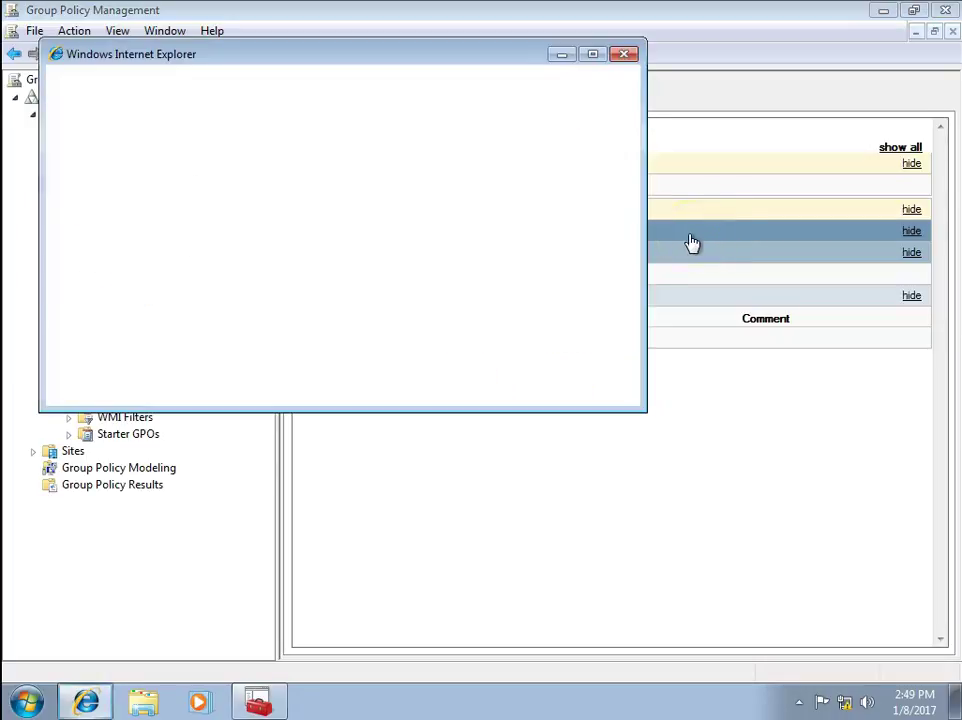
pyautogui.click(552, 415)
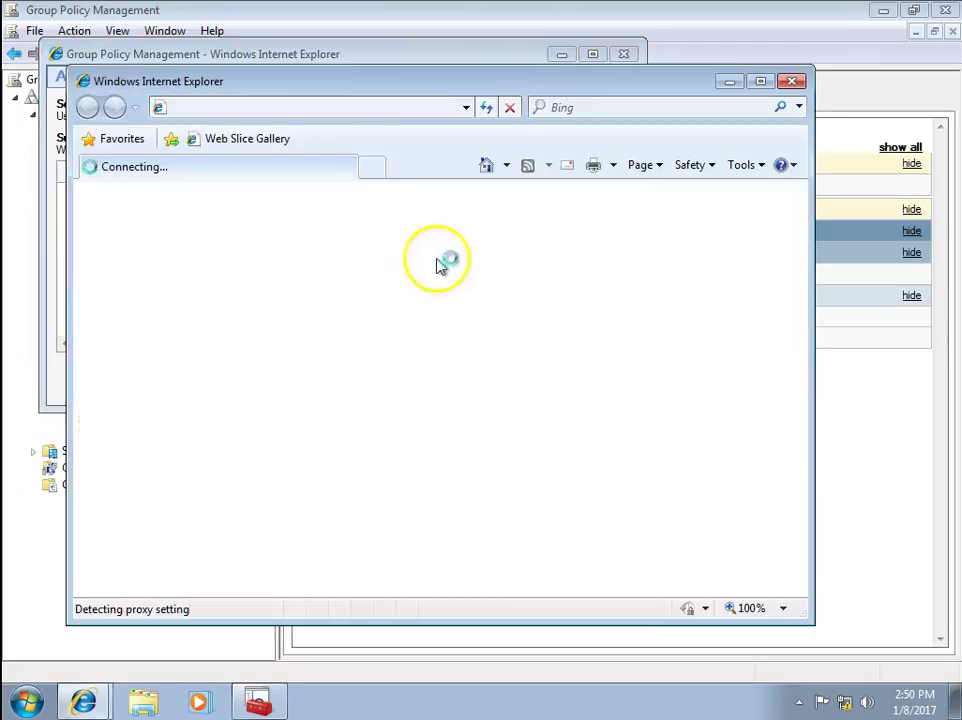
pyautogui.click(792, 81)
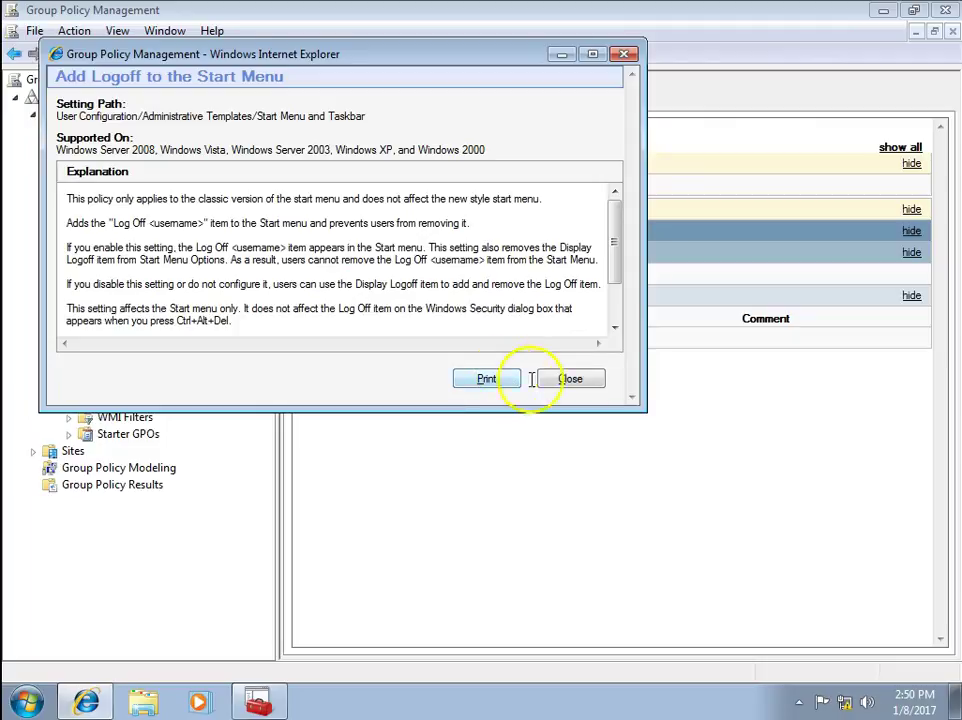
pyautogui.click(572, 380)
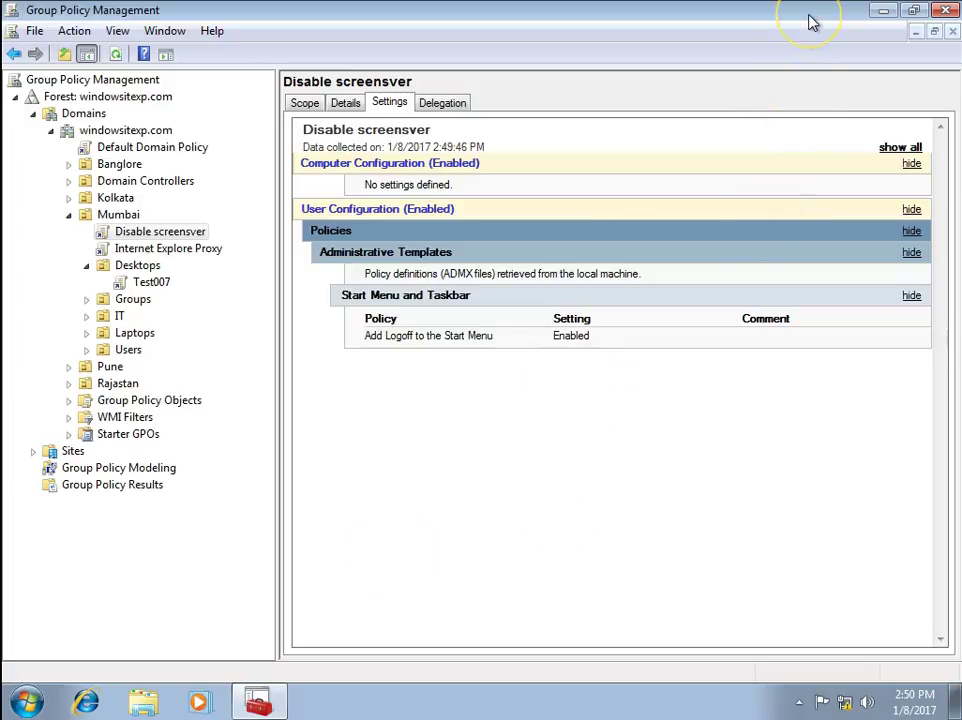
pyautogui.click(948, 12)
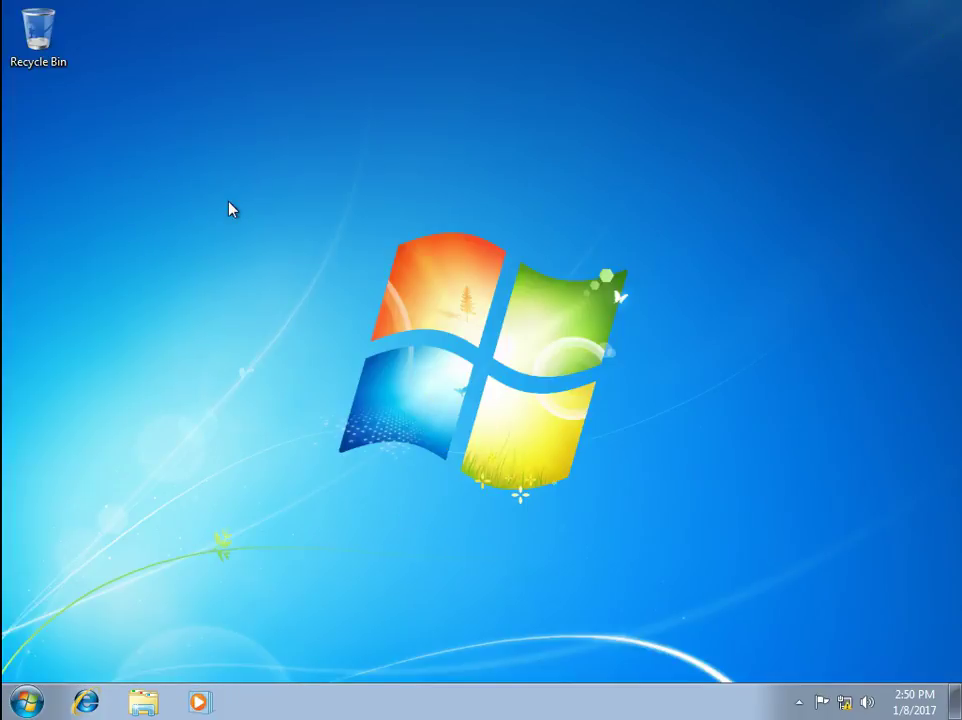
pyautogui.click(65, 686)
pyautogui.click(209, 326)
pyautogui.click(247, 308)
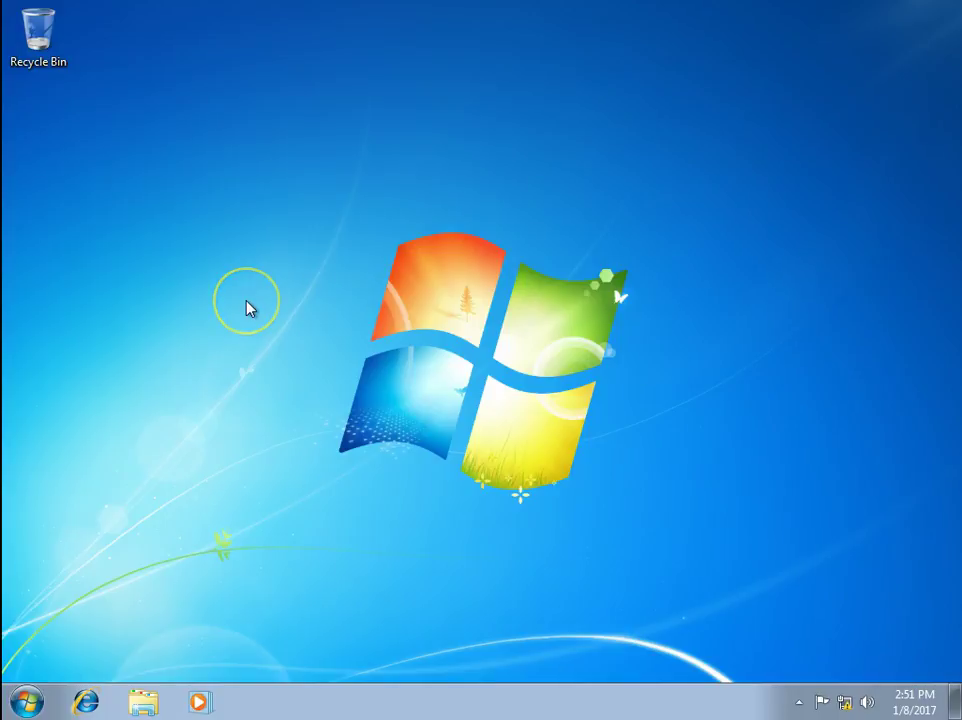